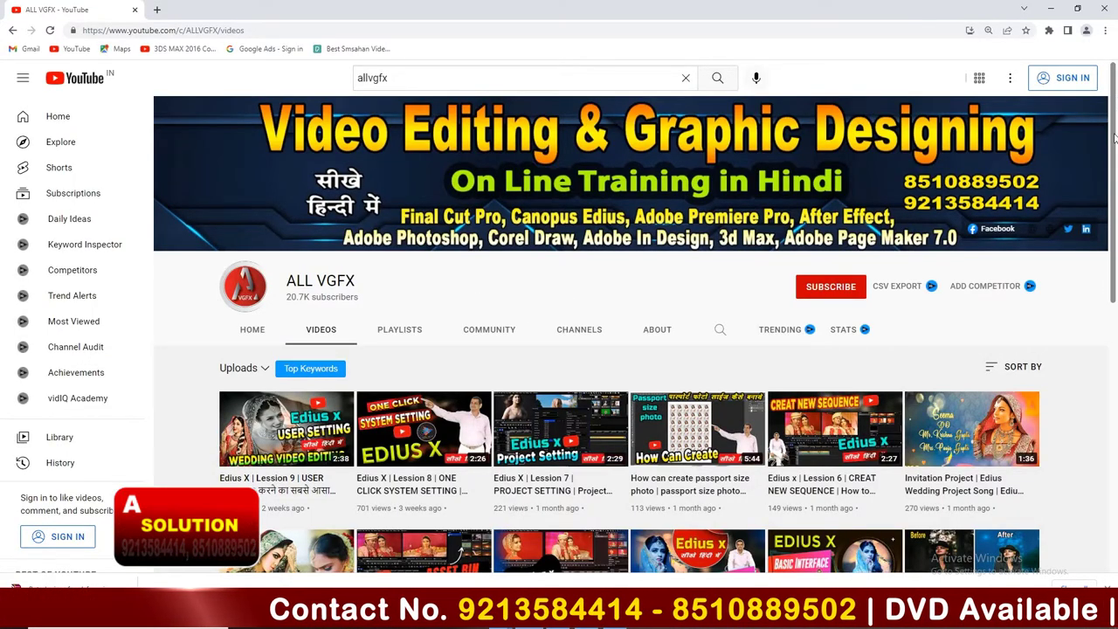
# Step: Browse the ALL VGFX Videos page and TRAVEL artwork, then launch After Effects from Start
pyautogui.moveTo(1110, 159); pyautogui.dragTo(1110, 214)
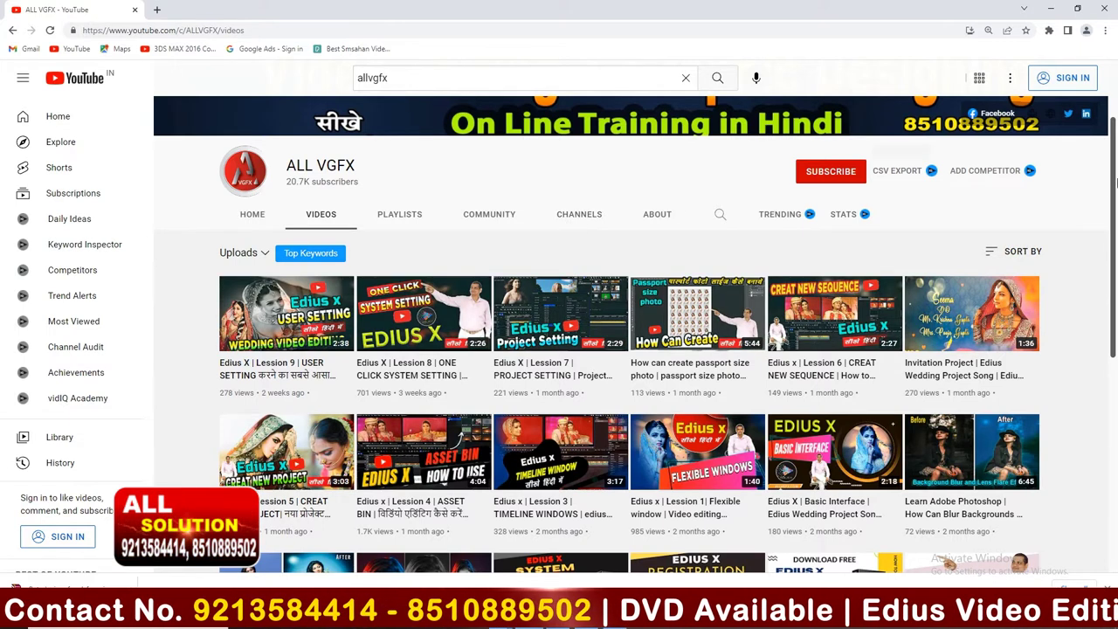
pyautogui.moveTo(1113, 243); pyautogui.dragTo(1114, 241)
pyautogui.scroll(1, 520, 174)
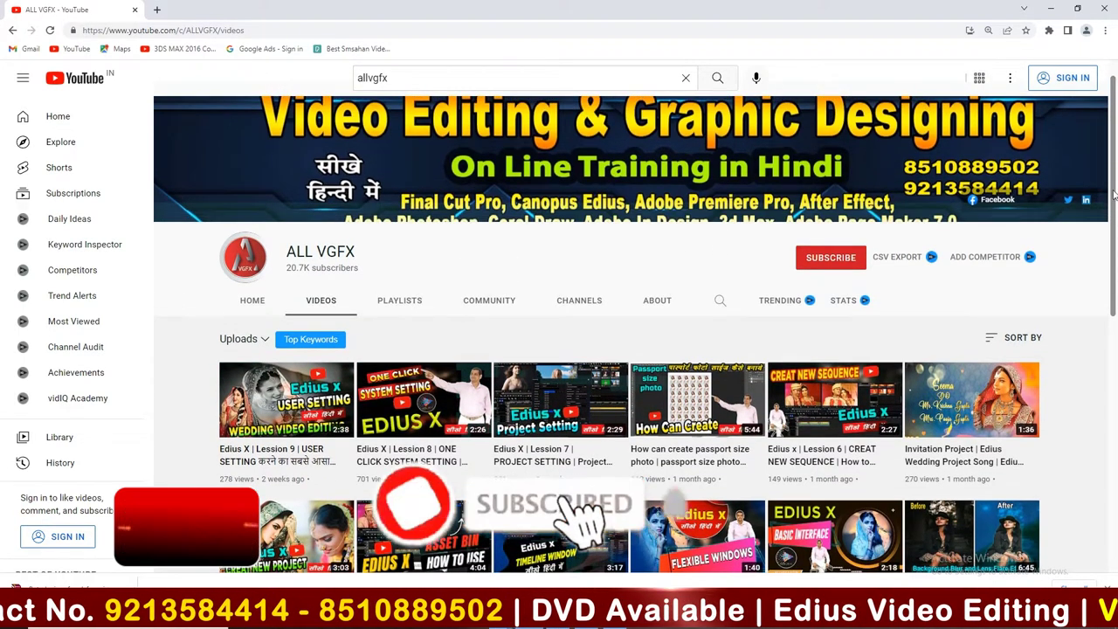
pyautogui.scroll(1, 520, 174)
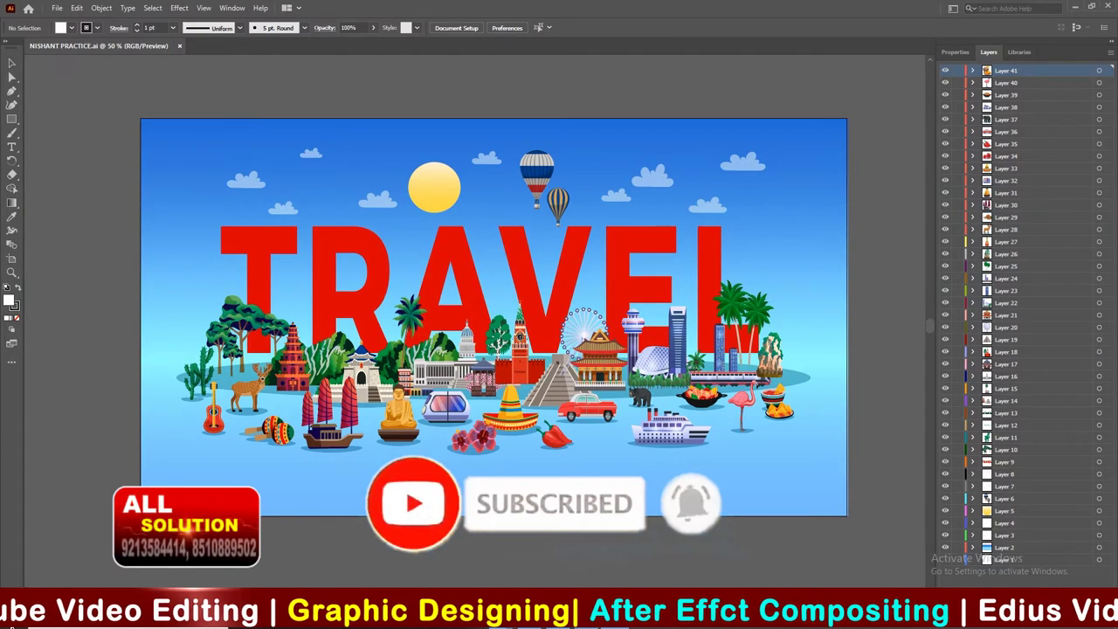
pyautogui.press('super')
pyautogui.click(498, 316)
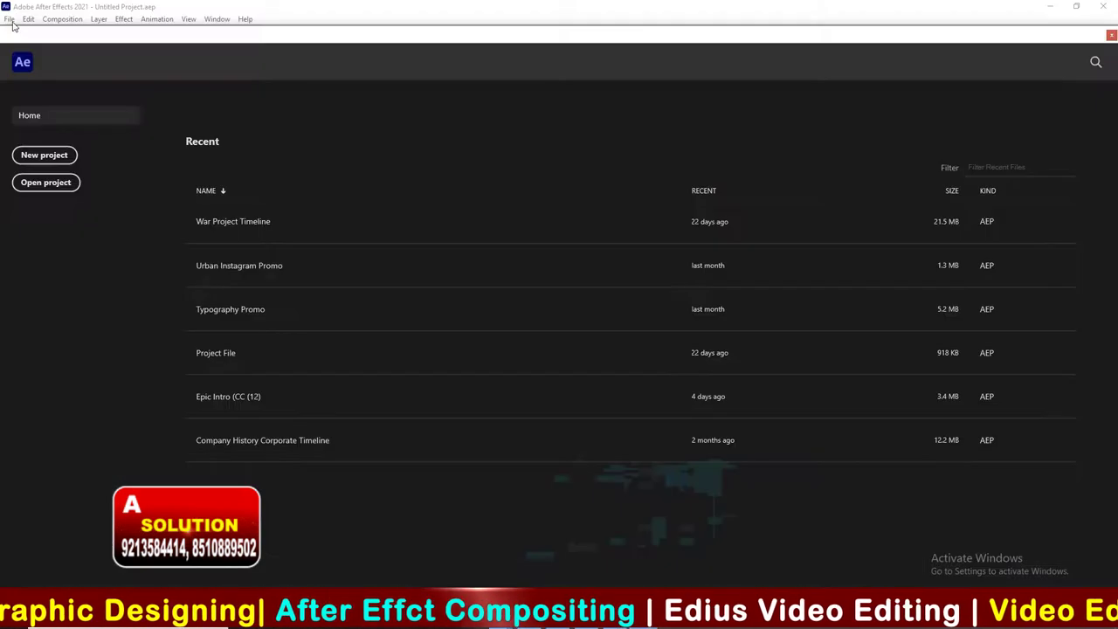
# Step: Create a new project with a TRAVEL composition, HDTV 1080 25 fps, 0:00:12:00 long
pyautogui.click(74, 153)
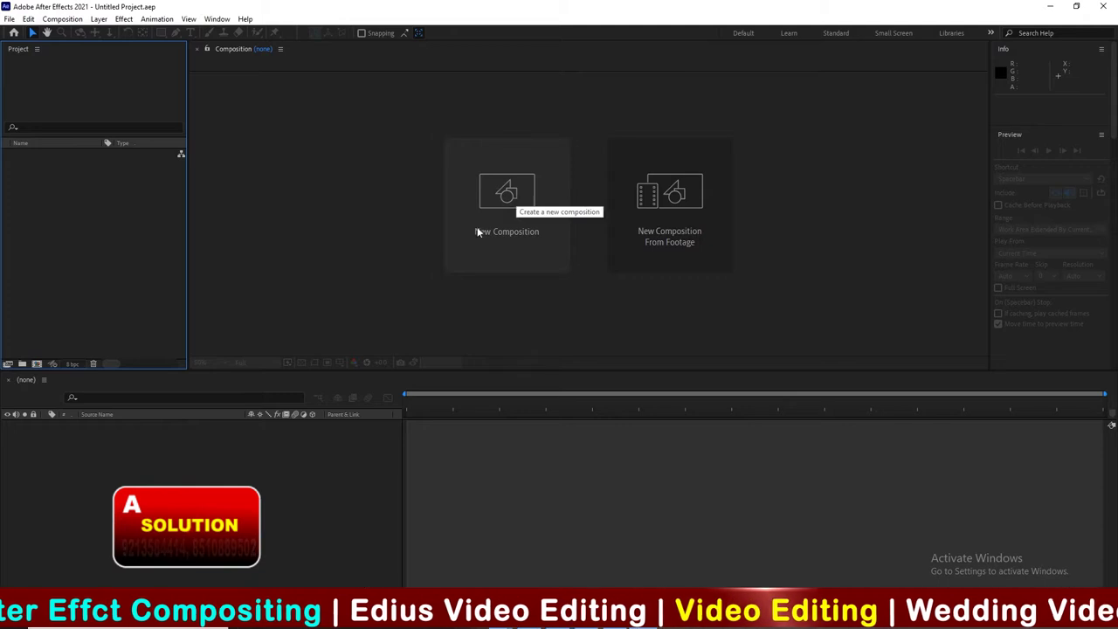
pyautogui.click(519, 194)
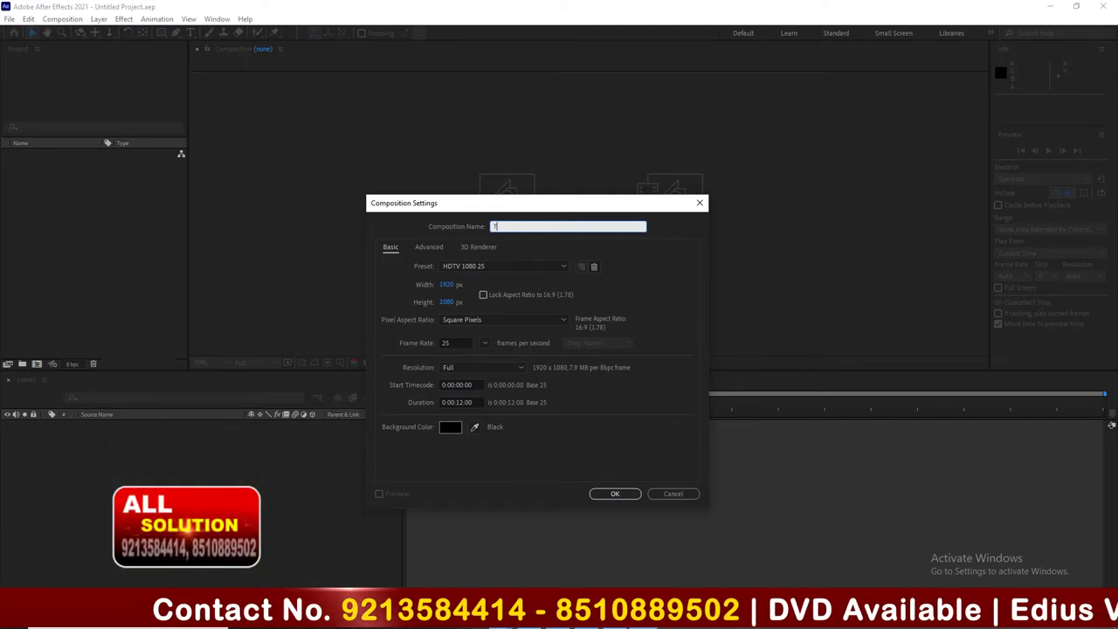
pyautogui.write('TRAVEL')
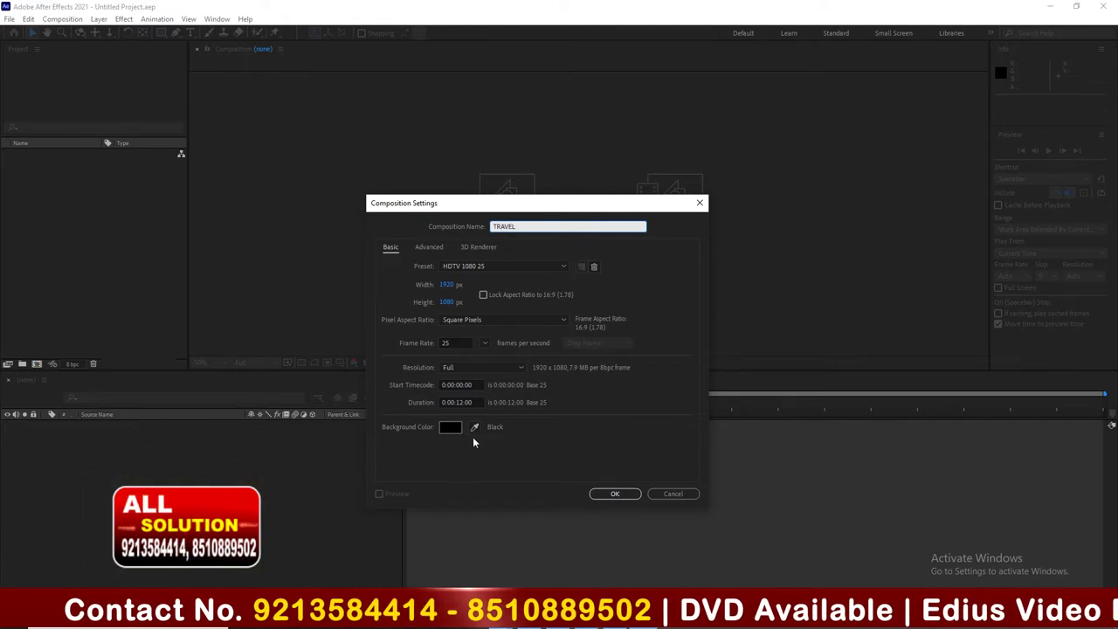
pyautogui.click(462, 402)
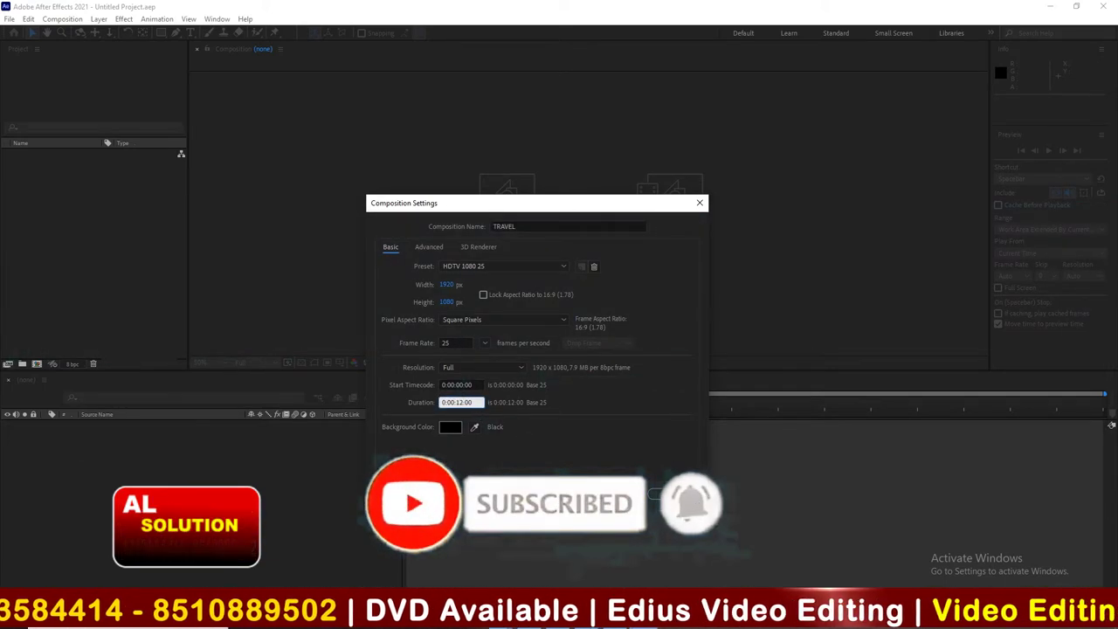
pyautogui.press('Return')
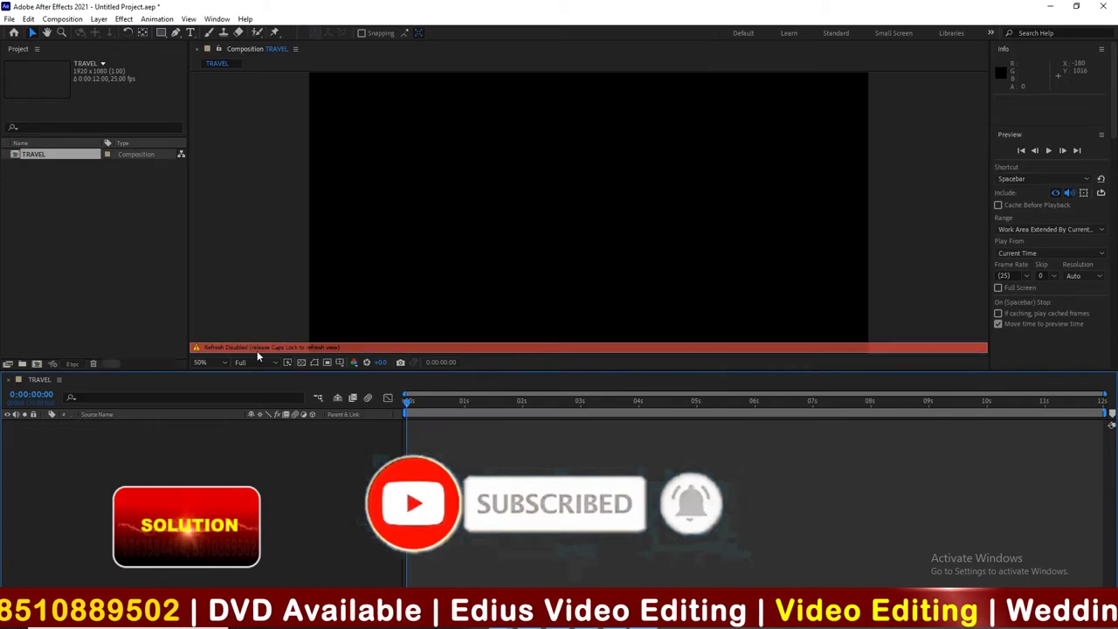
# Step: Bring up the File > Import > File dialog for the project
pyautogui.press('capslock')
pyautogui.click(96, 198)
pyautogui.rightClick(67, 192)
pyautogui.moveTo(120, 250)
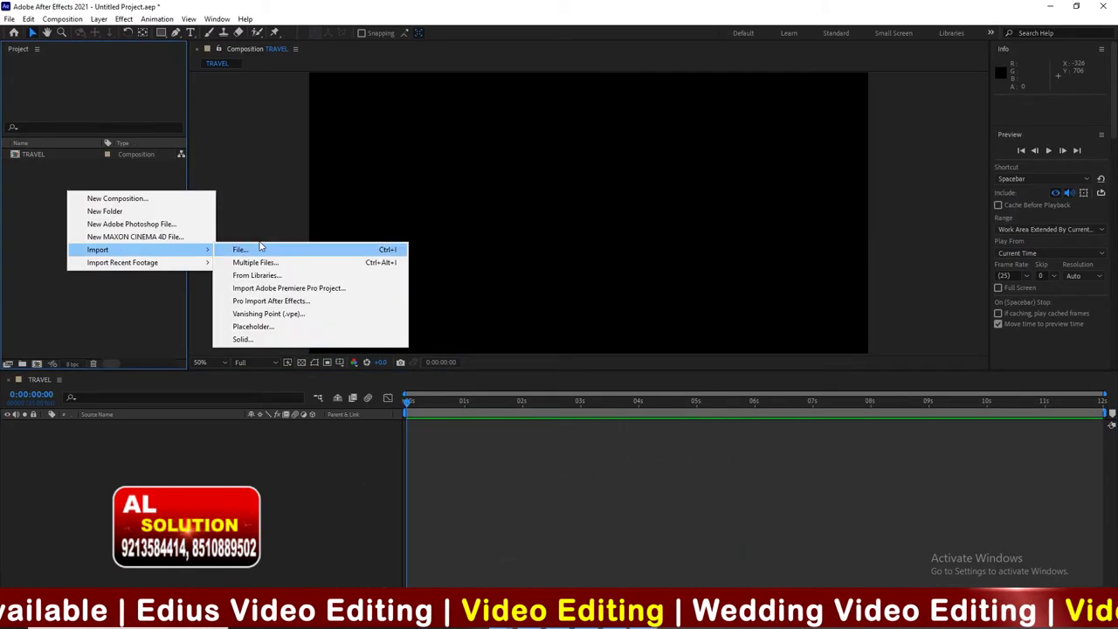
pyautogui.click(10, 18)
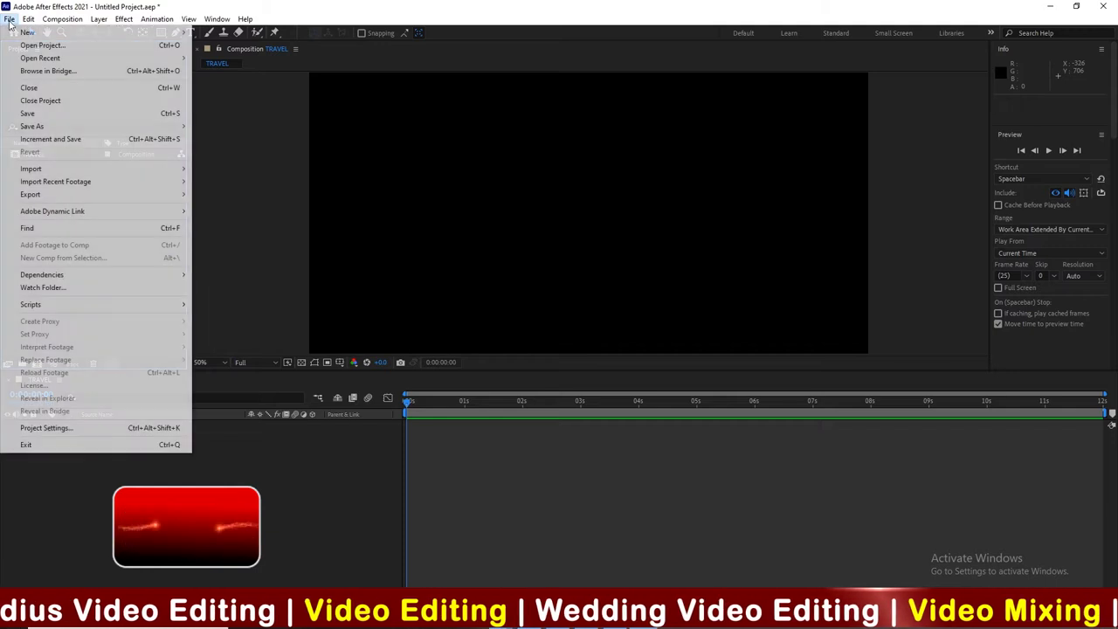
pyautogui.moveTo(77, 169)
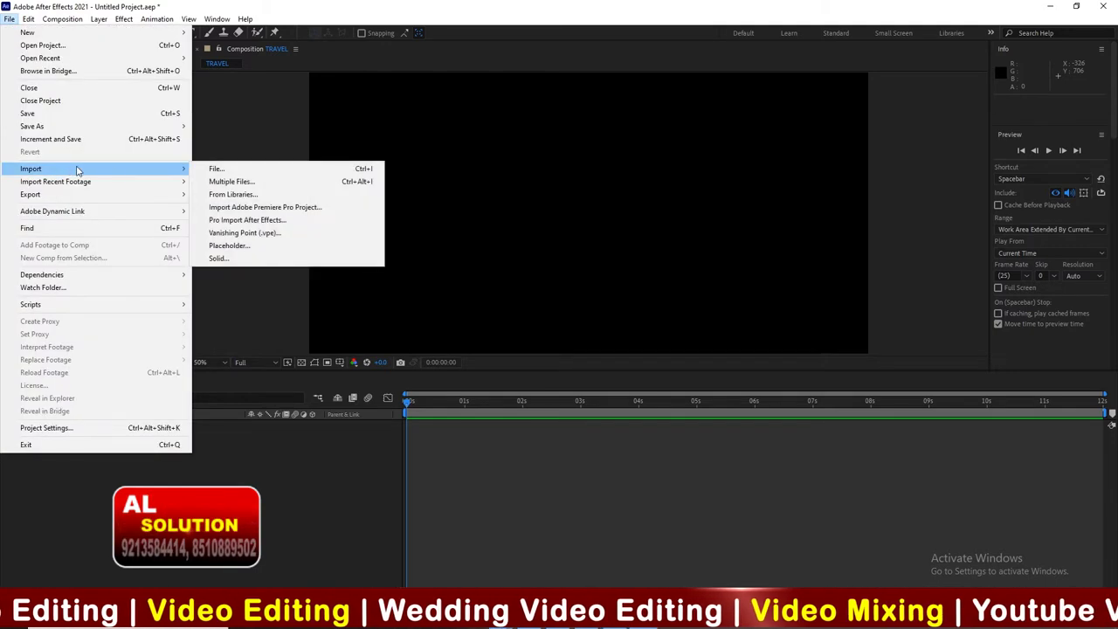
pyautogui.click(216, 172)
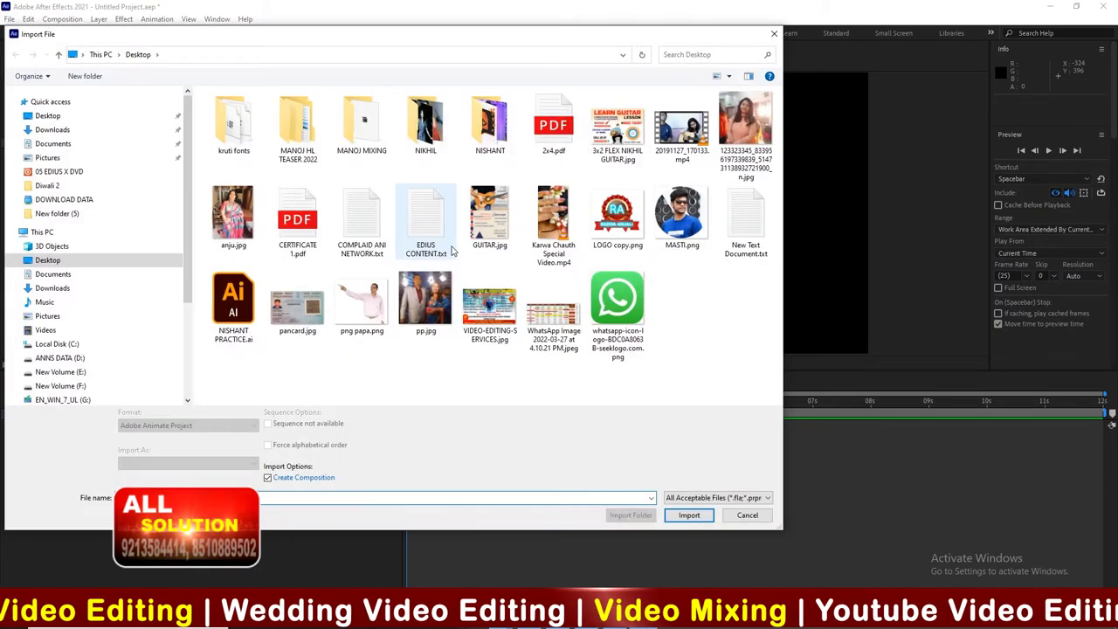
# Step: Import NISHANT PRACTICE.ai as Composition - Retain Layer Sizes
pyautogui.click(245, 318)
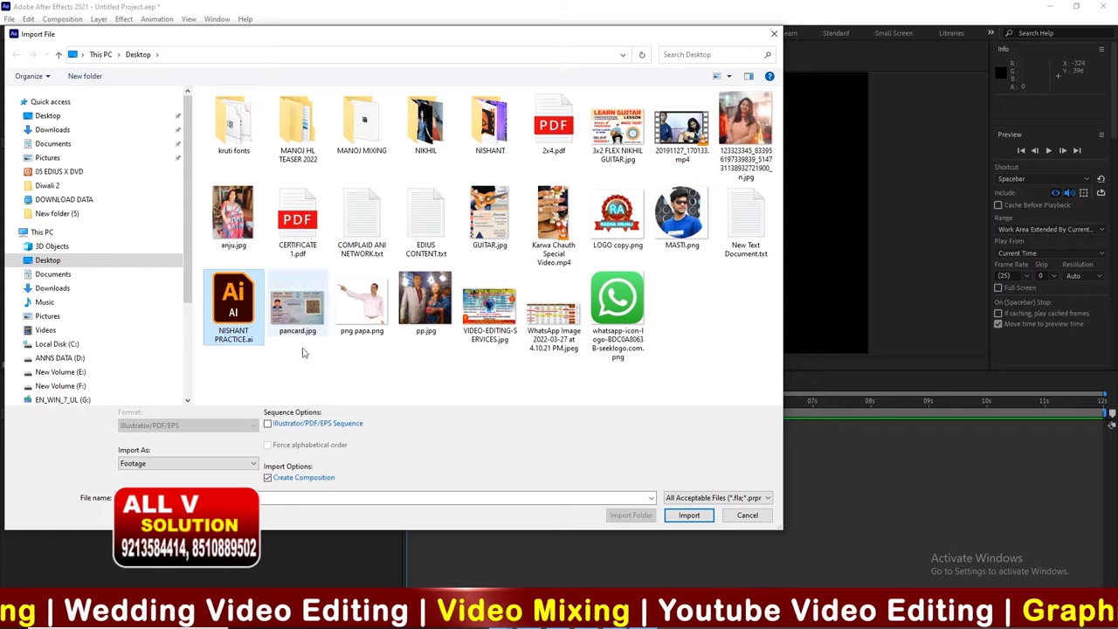
pyautogui.click(224, 464)
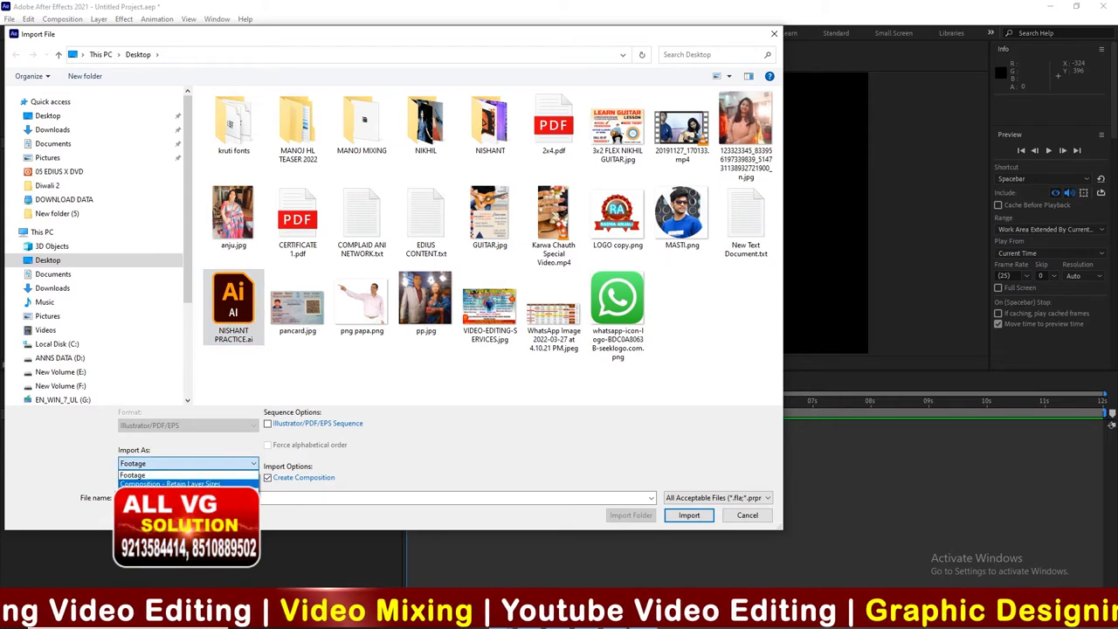
pyautogui.click(133, 474)
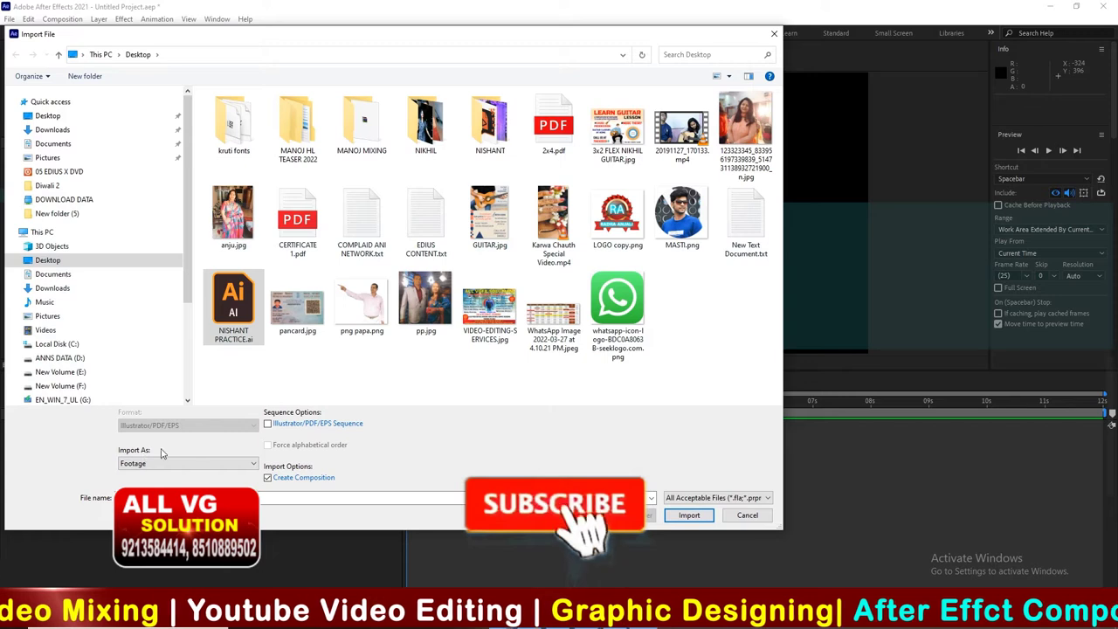
pyautogui.click(164, 464)
pyautogui.click(192, 483)
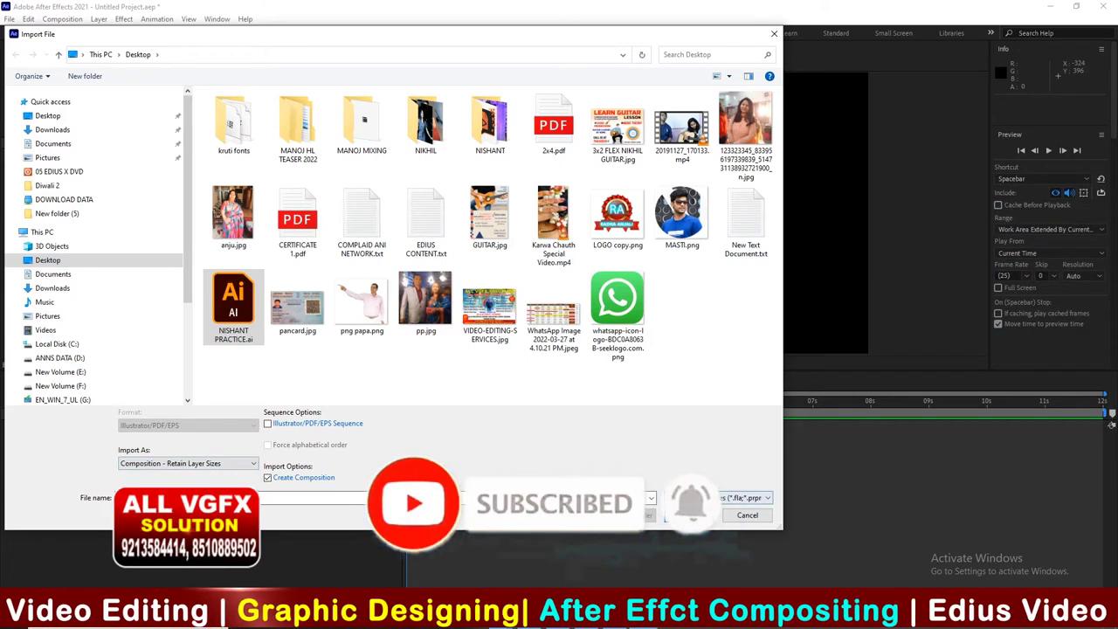
pyautogui.press('Return')
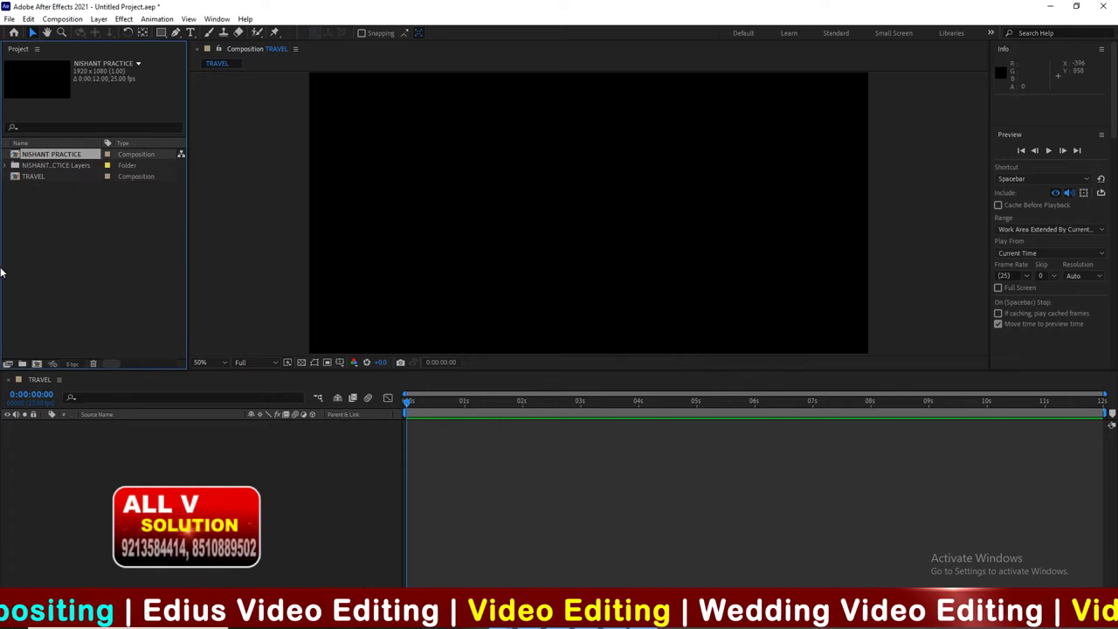
# Step: Open the NISHANT PRACTICE composition and resize the viewer and timeline panels
pyautogui.click(47, 262)
pyautogui.click(49, 155)
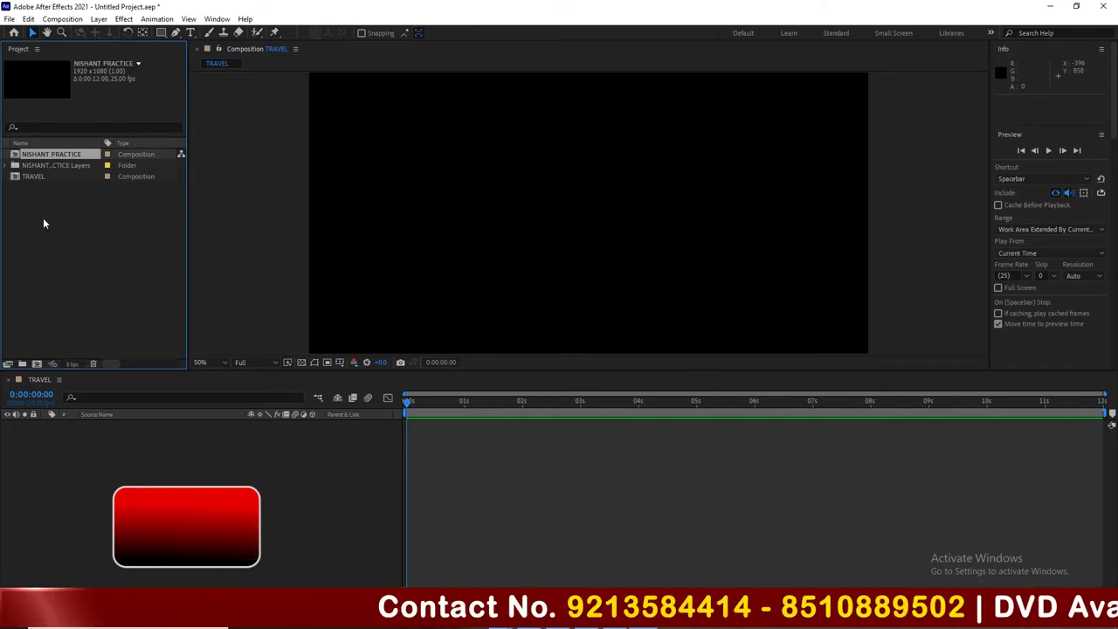
pyautogui.doubleClick(19, 154)
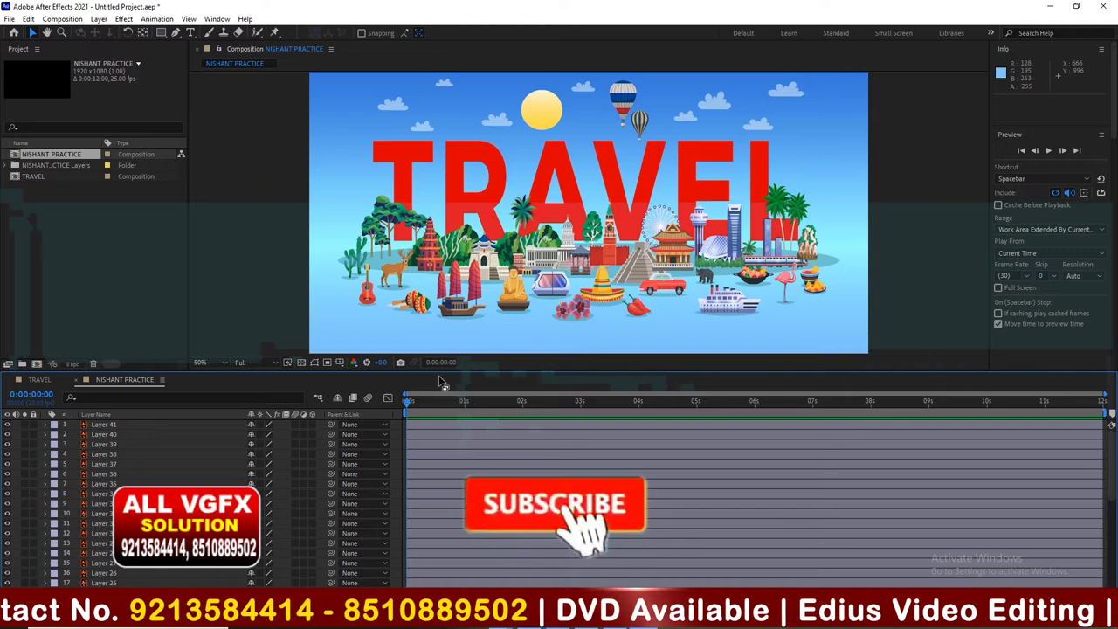
pyautogui.moveTo(458, 373); pyautogui.dragTo(470, 397)
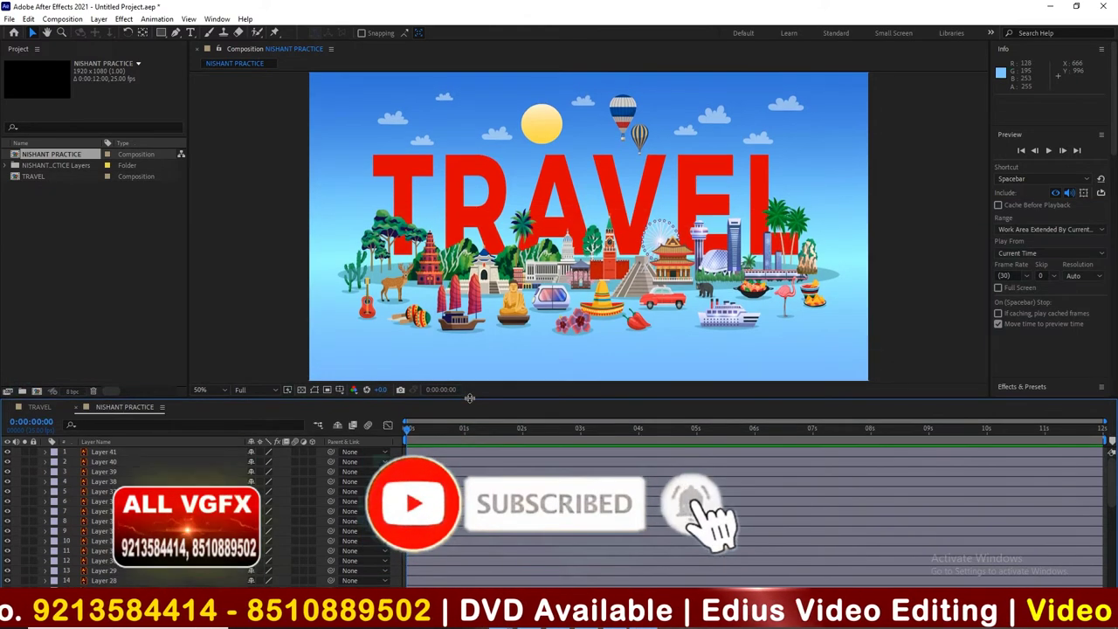
pyautogui.moveTo(580, 303); pyautogui.dragTo(570, 300)
pyautogui.press('v')
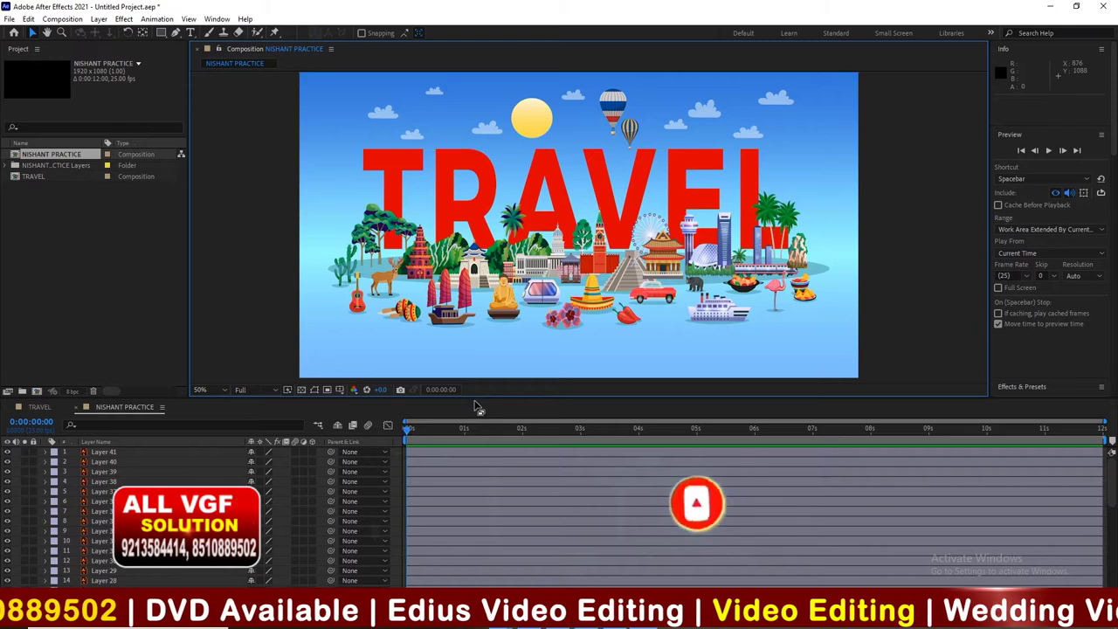
pyautogui.moveTo(479, 397); pyautogui.dragTo(479, 359)
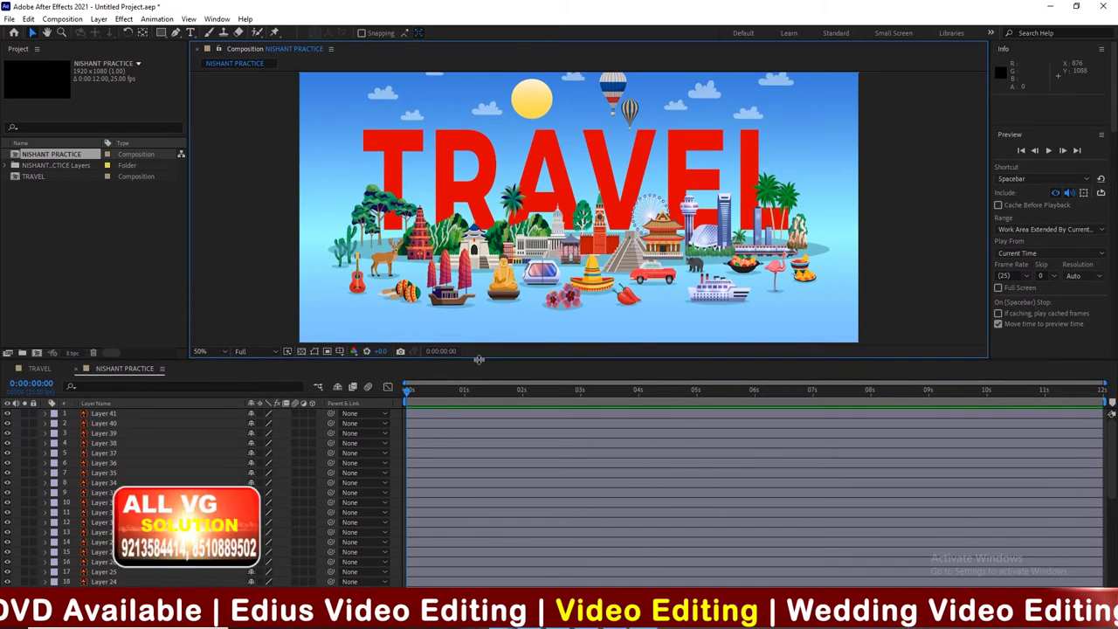
pyautogui.click(1110, 458)
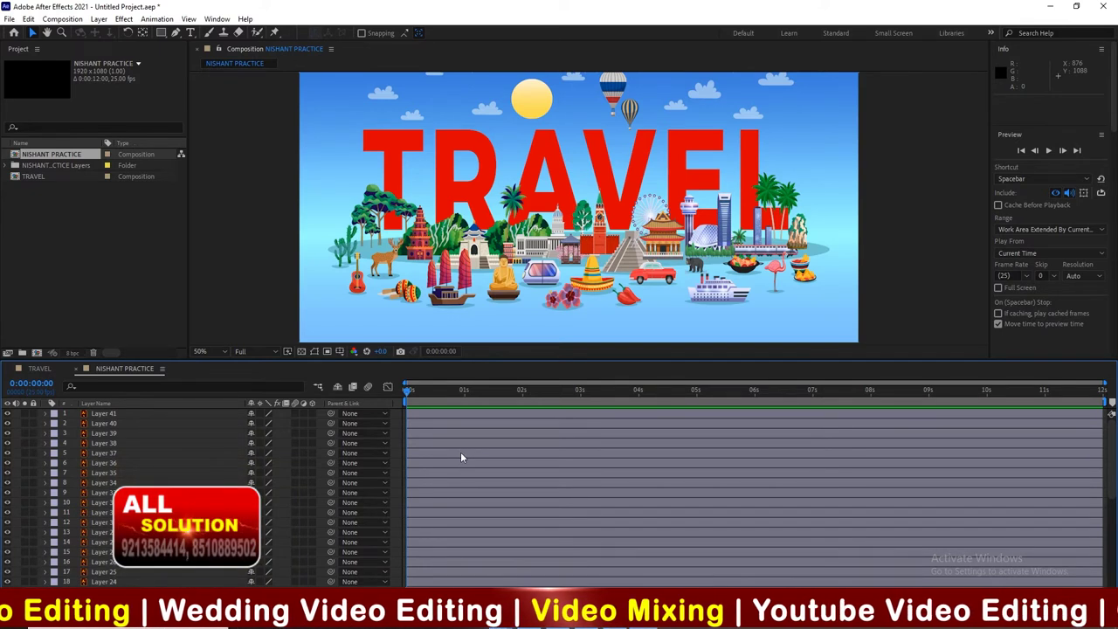
# Step: Keyframe Layer 38's cruise ship Position so it slides in from the right
pyautogui.press('p')
pyautogui.click(448, 351)
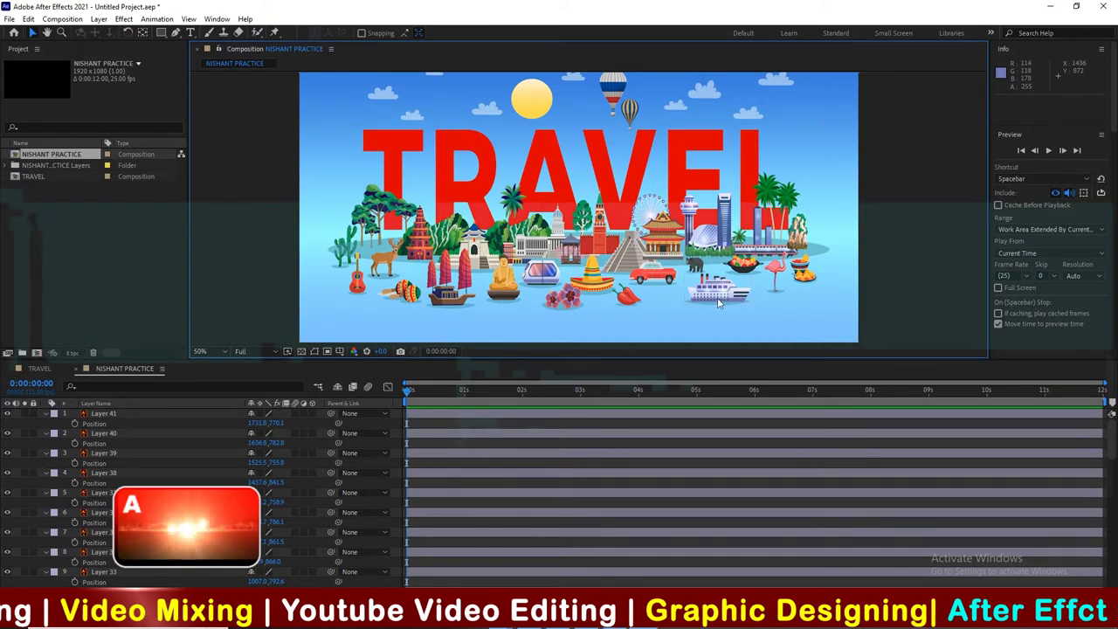
pyautogui.click(451, 473)
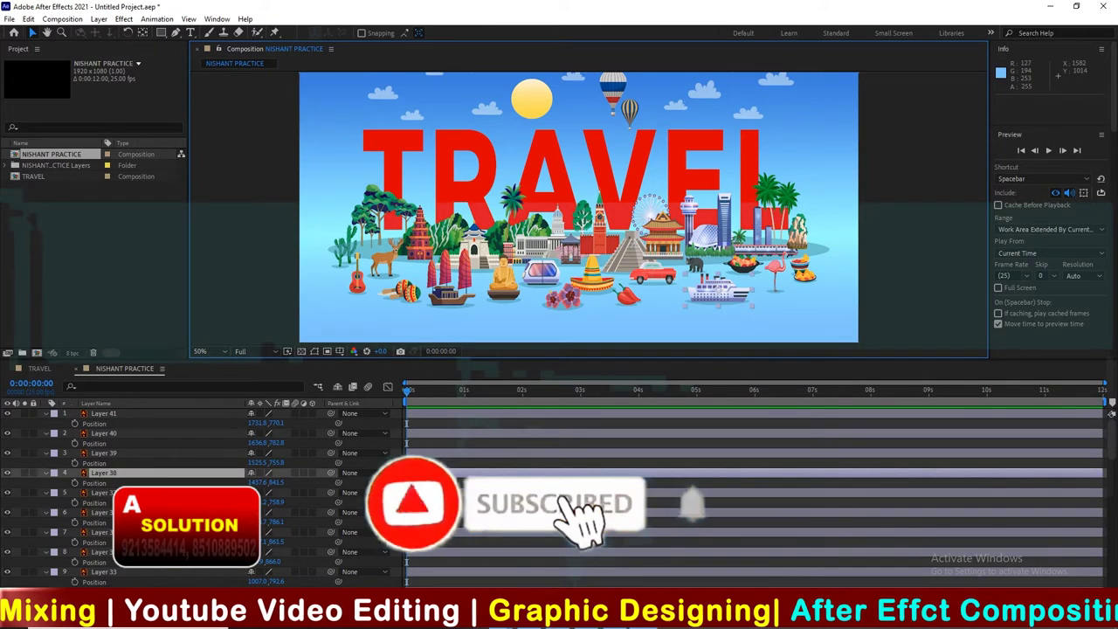
pyautogui.press('p')
pyautogui.press('p')
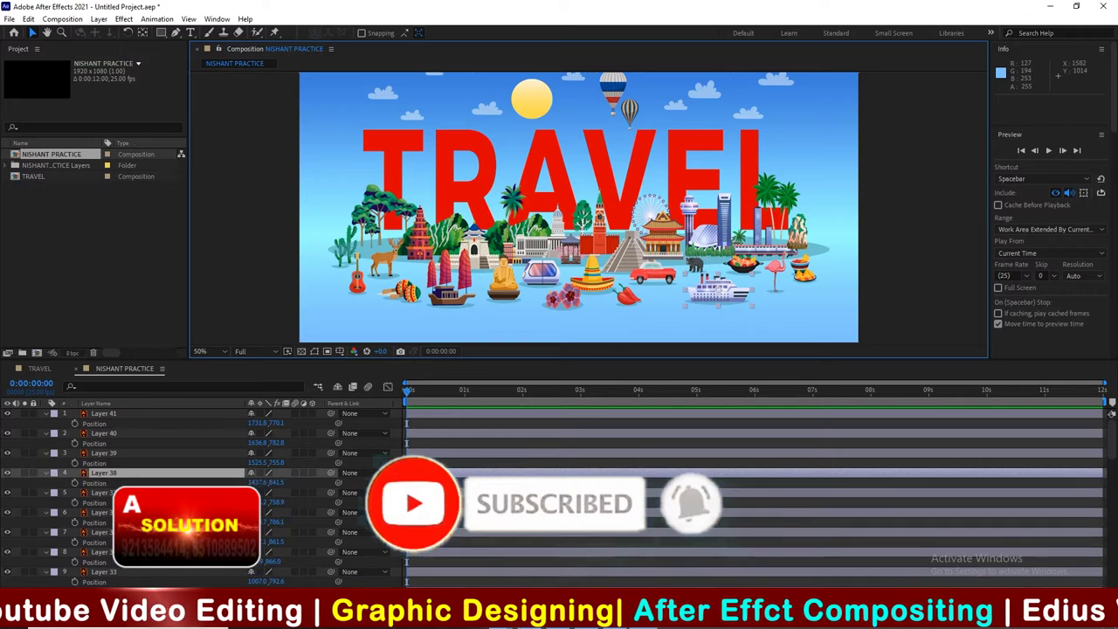
pyautogui.click(74, 484)
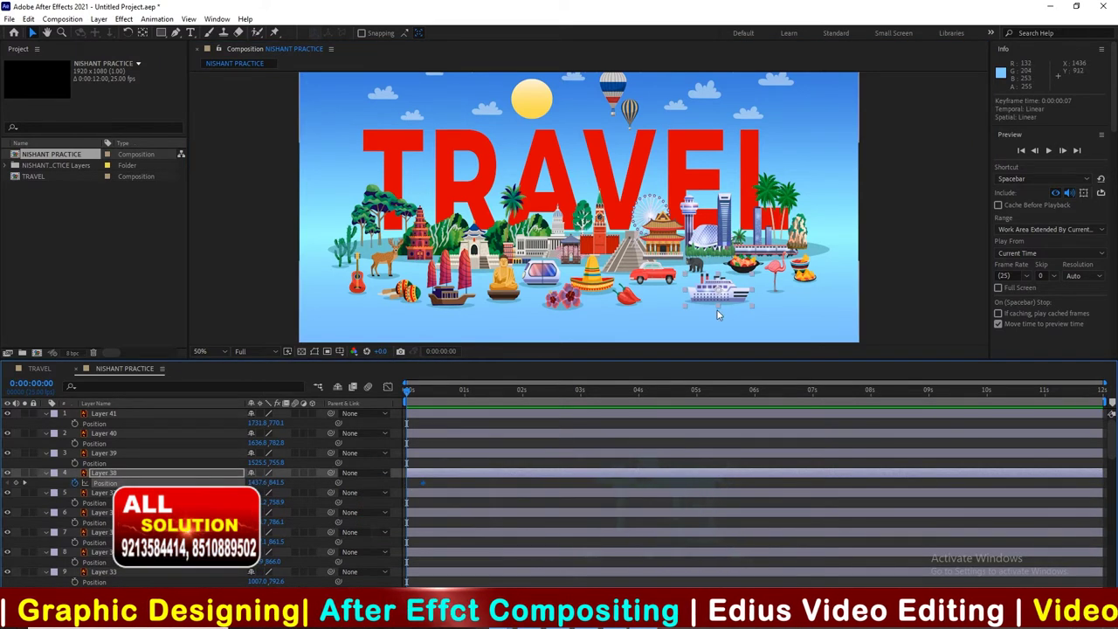
pyautogui.moveTo(422, 482); pyautogui.dragTo(435, 482)
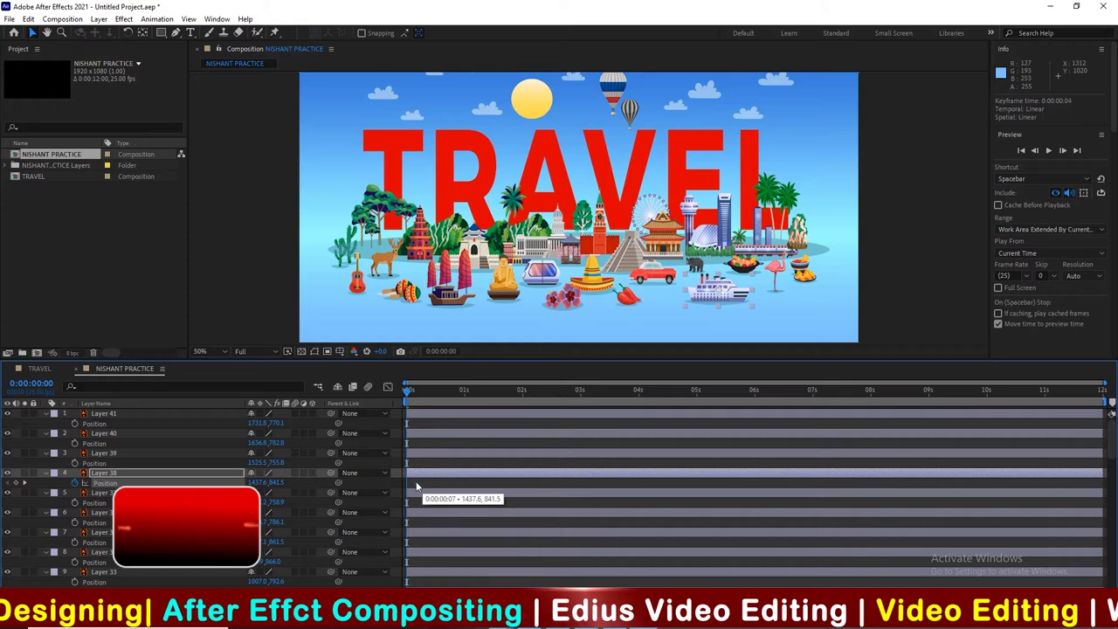
pyautogui.moveTo(643, 327); pyautogui.dragTo(762, 329)
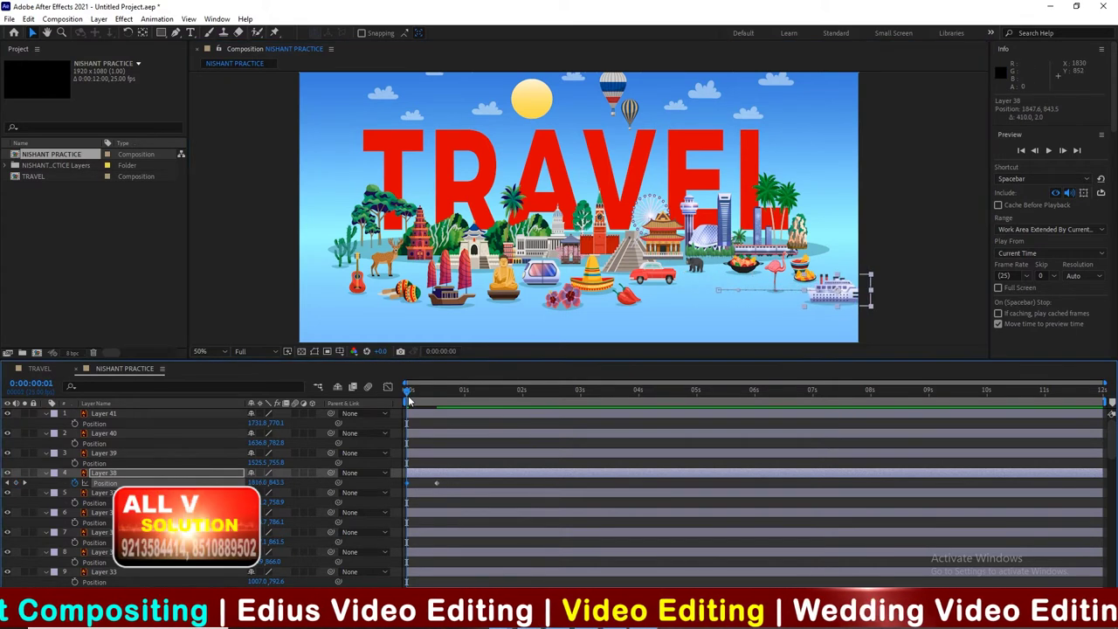
pyautogui.moveTo(408, 395); pyautogui.dragTo(428, 400)
pyautogui.moveTo(406, 486); pyautogui.dragTo(445, 484)
# Step: Retime the ship's Position keyframe to about three seconds, then near twelve, previewing each change
pyautogui.press('space')
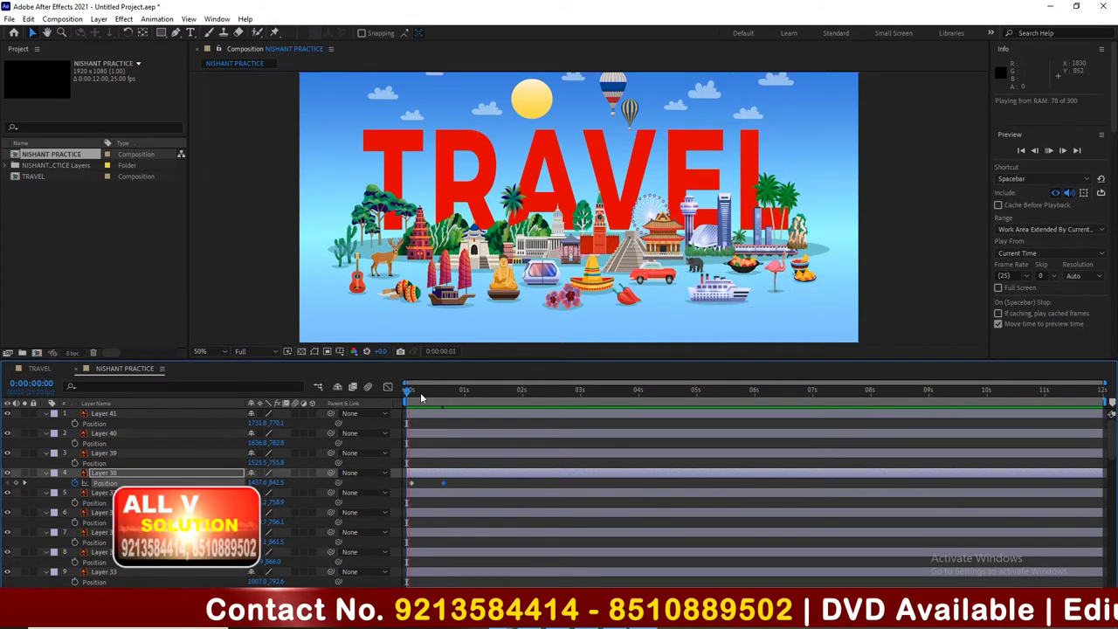
pyautogui.press('space')
pyautogui.moveTo(443, 487)
pyautogui.mouseDown()
pyautogui.moveTo(620, 498)
pyautogui.moveTo(828, 490)
pyautogui.mouseUp()
pyautogui.press('space')
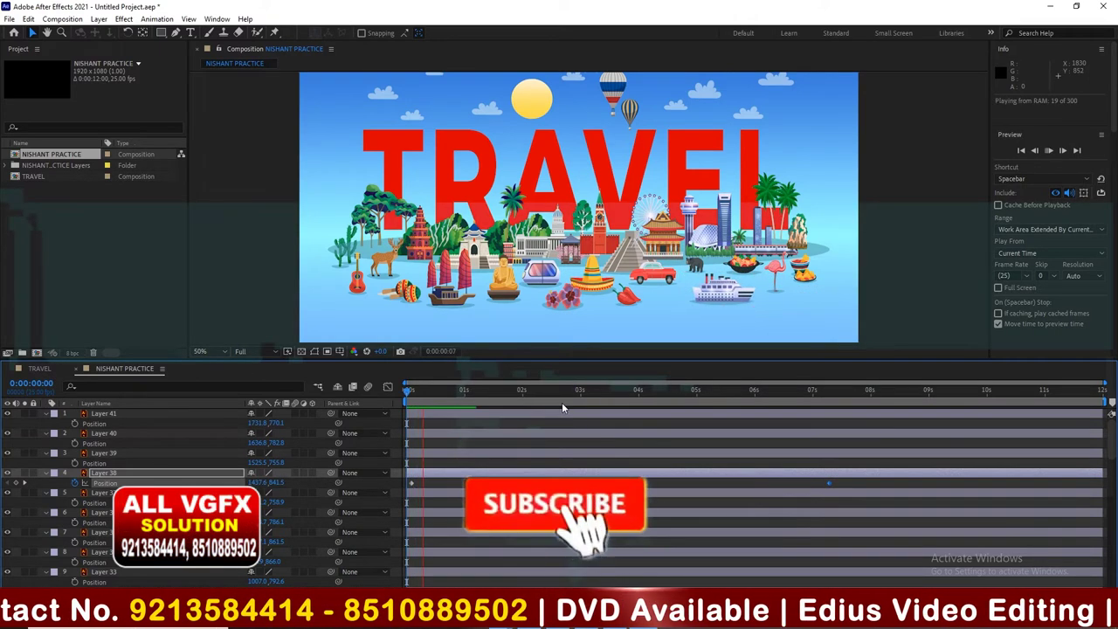
pyautogui.press('space')
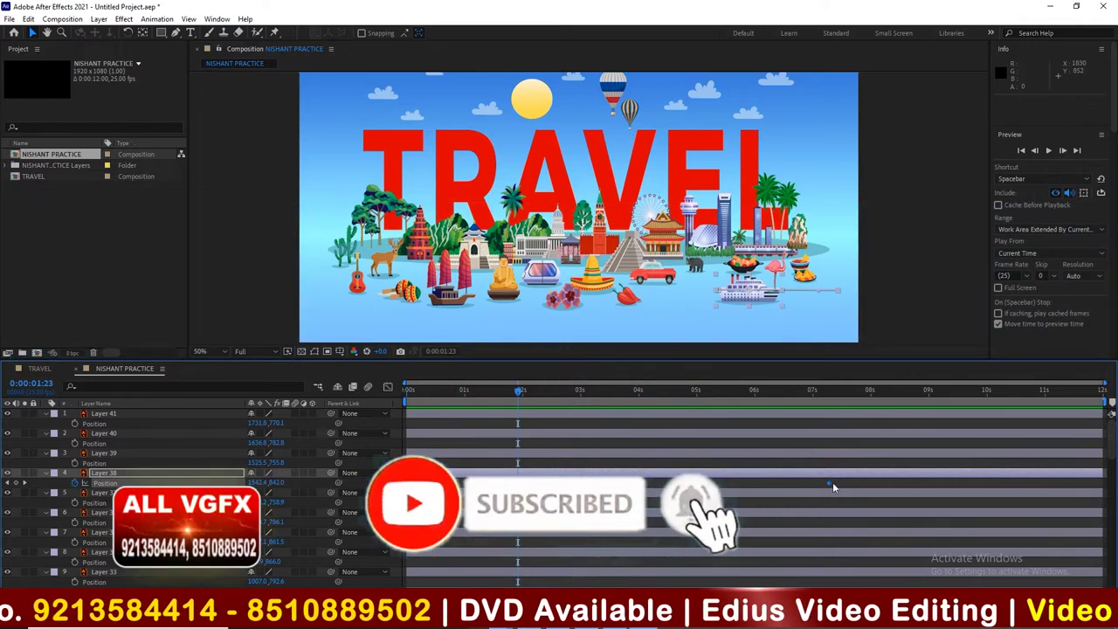
pyautogui.moveTo(827, 483); pyautogui.dragTo(1096, 482)
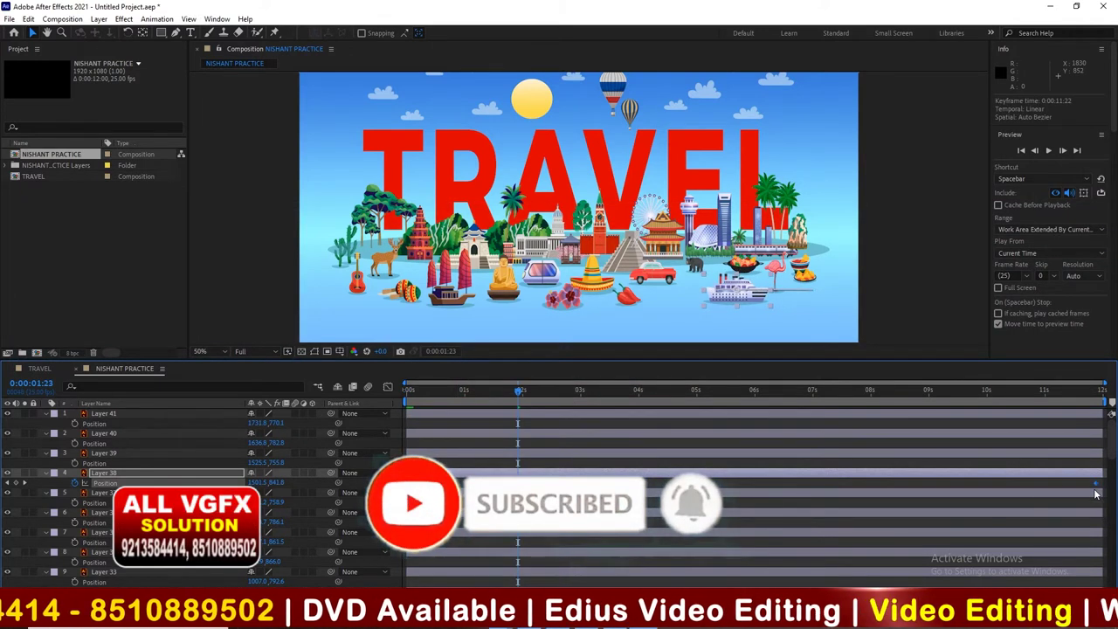
pyautogui.press('space')
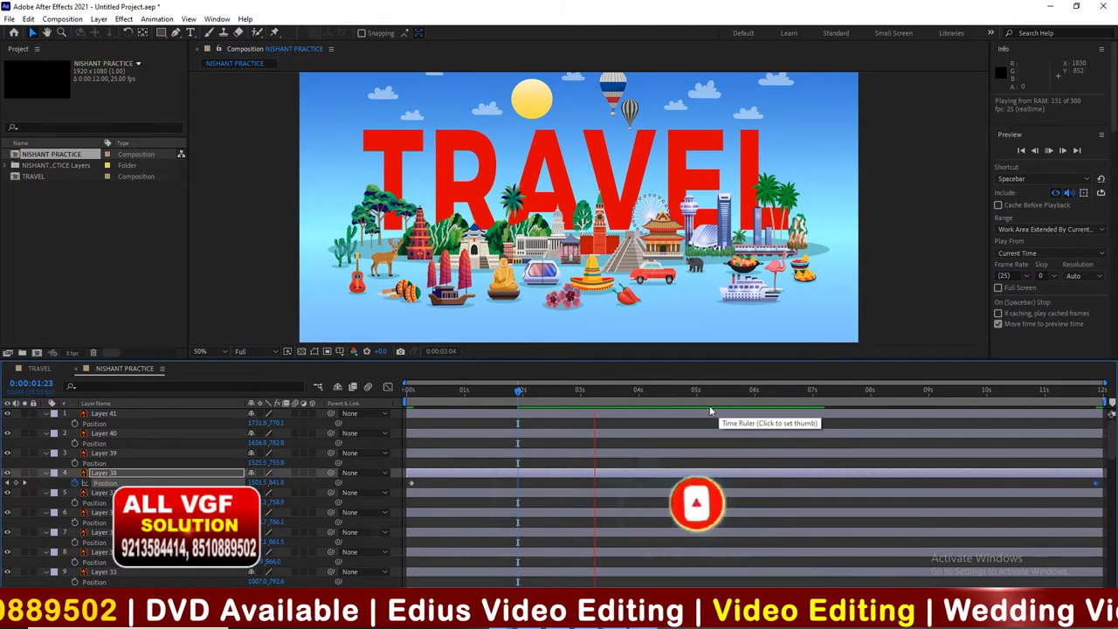
pyautogui.press('space')
# Step: Animate Layer 30's junk boat sailing right by the end of the timeline, and preview it
pyautogui.click(467, 308)
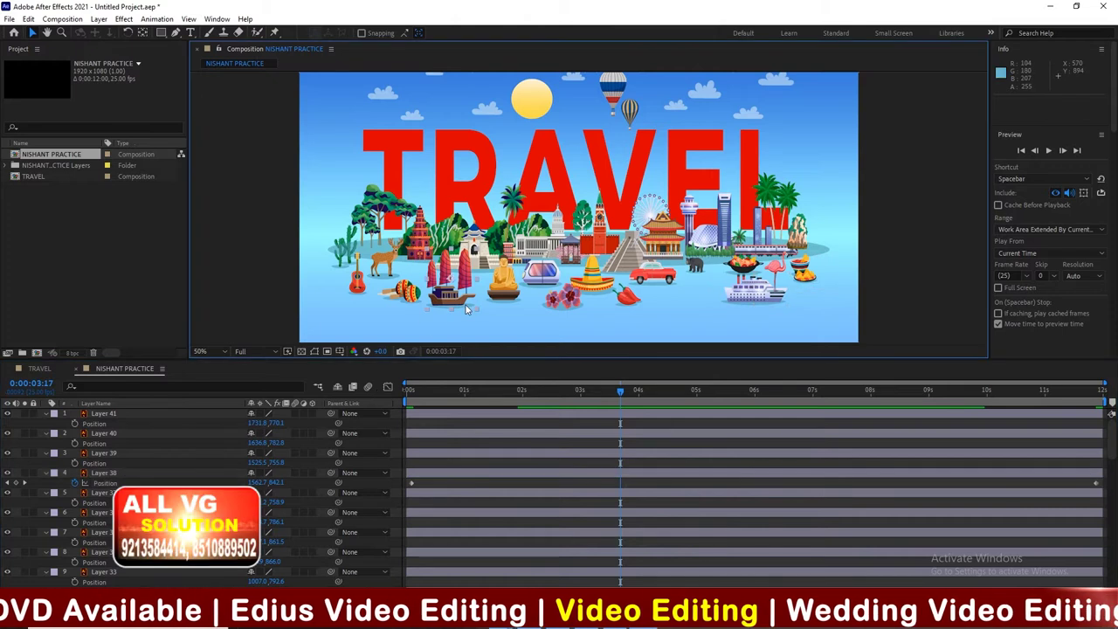
pyautogui.moveTo(1112, 449); pyautogui.dragTo(1114, 485)
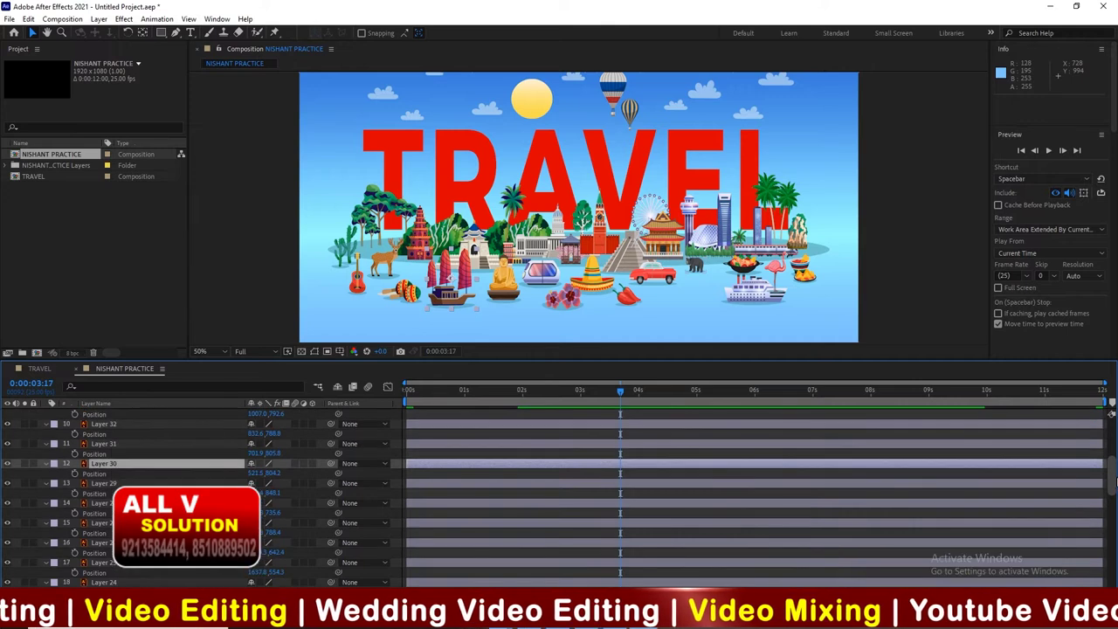
pyautogui.click(632, 462)
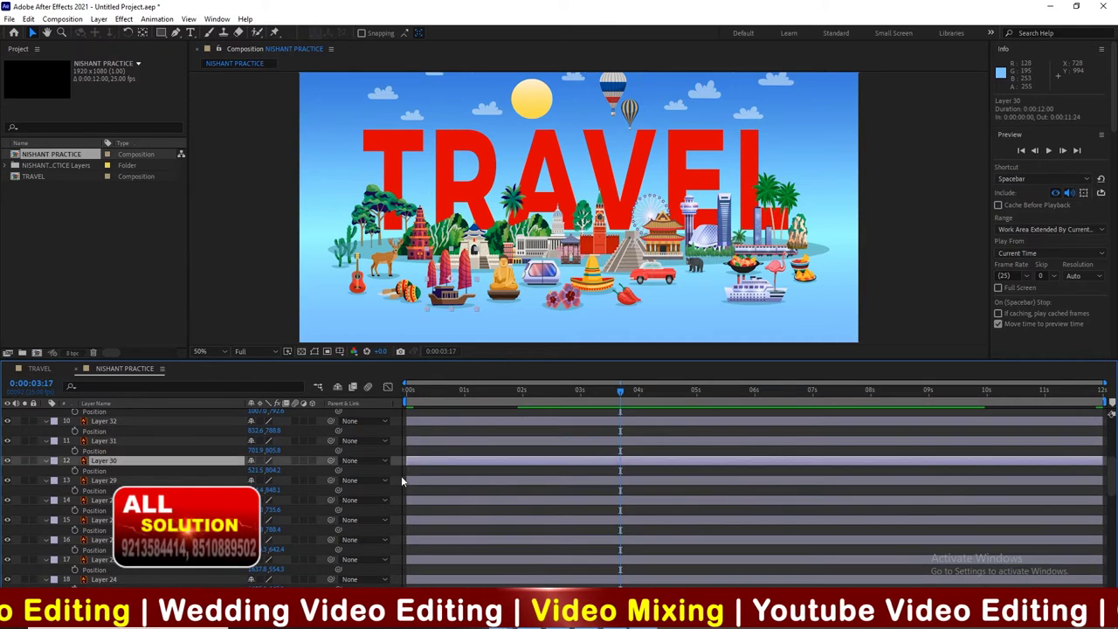
pyautogui.click(75, 470)
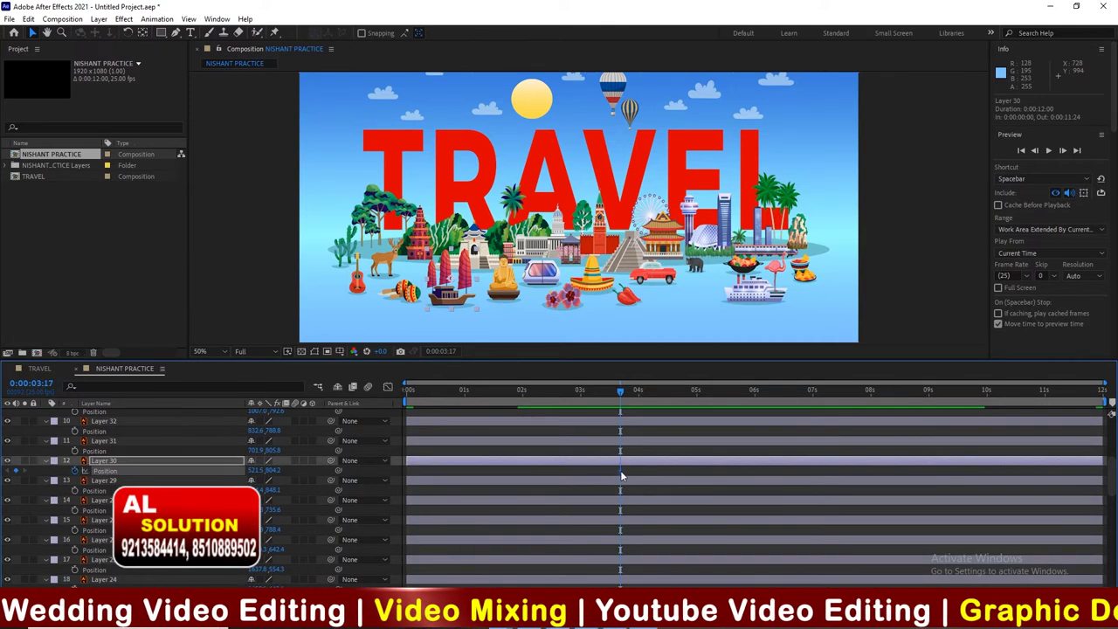
pyautogui.moveTo(721, 397); pyautogui.dragTo(1097, 450)
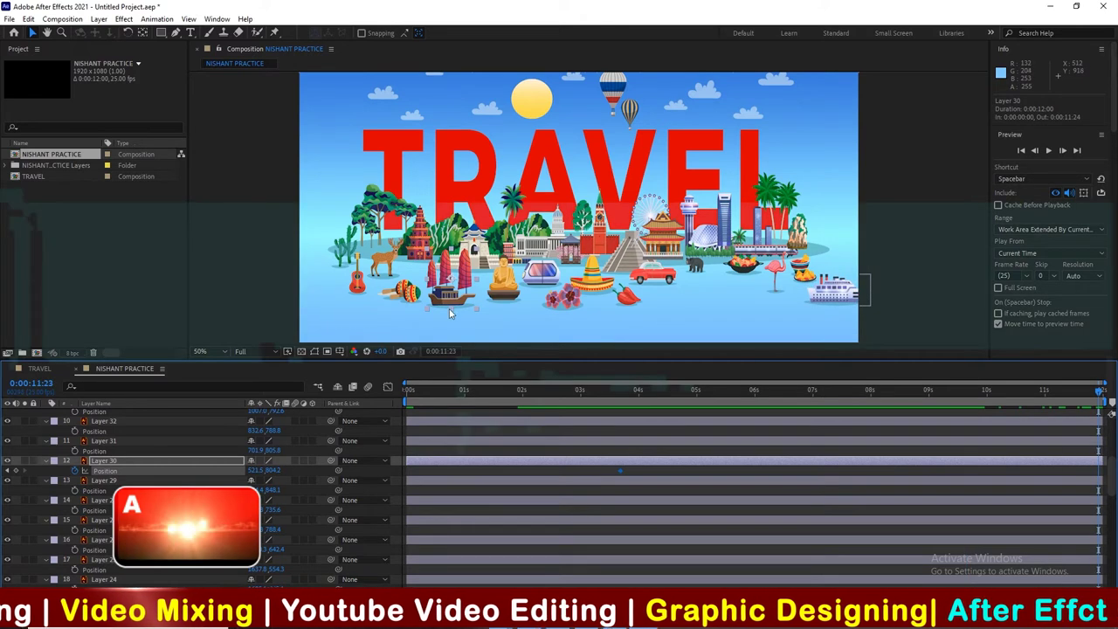
pyautogui.moveTo(453, 301); pyautogui.dragTo(718, 305)
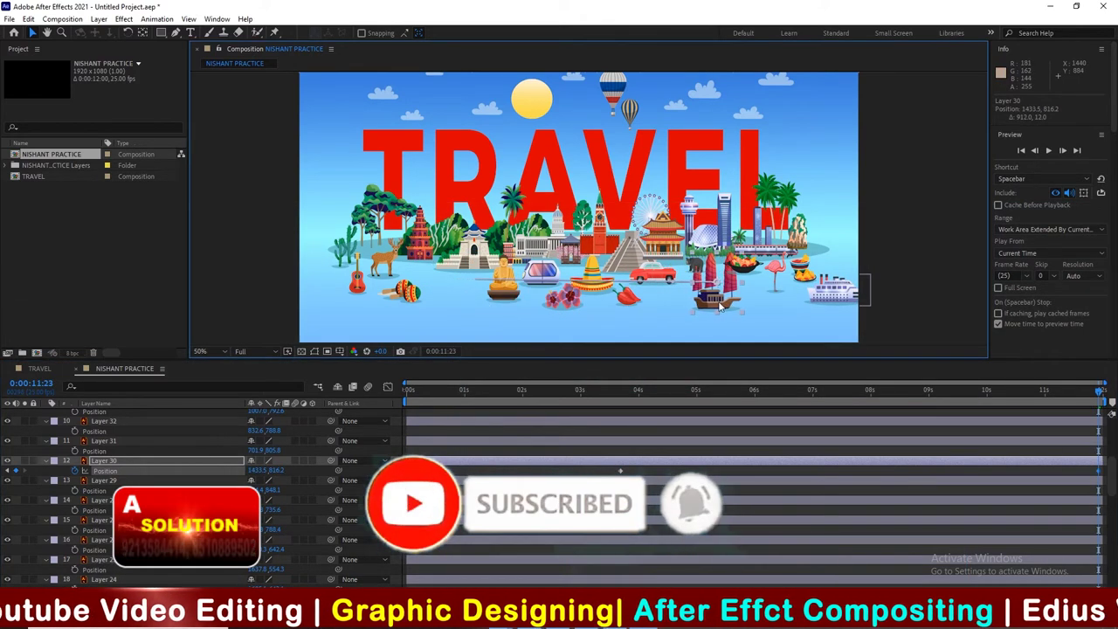
pyautogui.press('j')
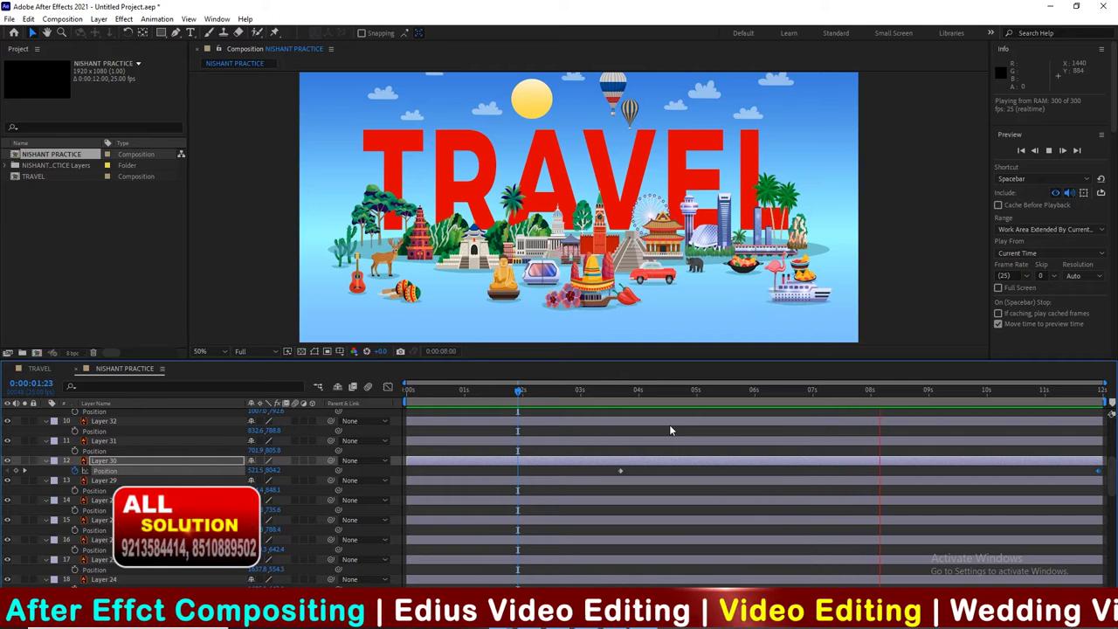
pyautogui.press('space')
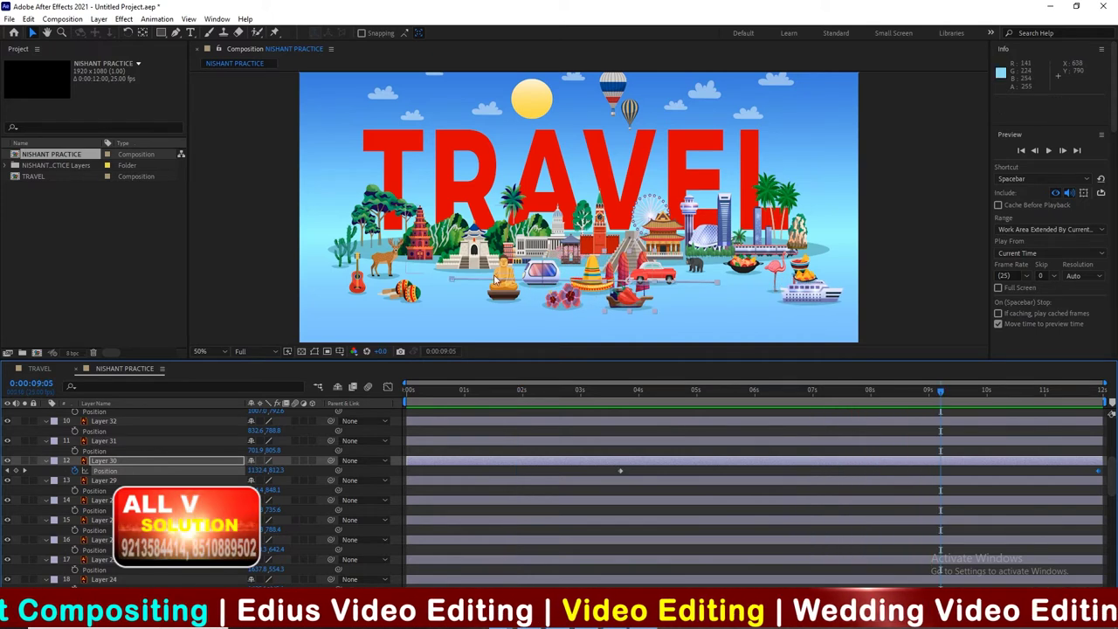
# Step: Move the Buddha, bus and sombrero up-left and the red chili down-right
pyautogui.click(503, 275)
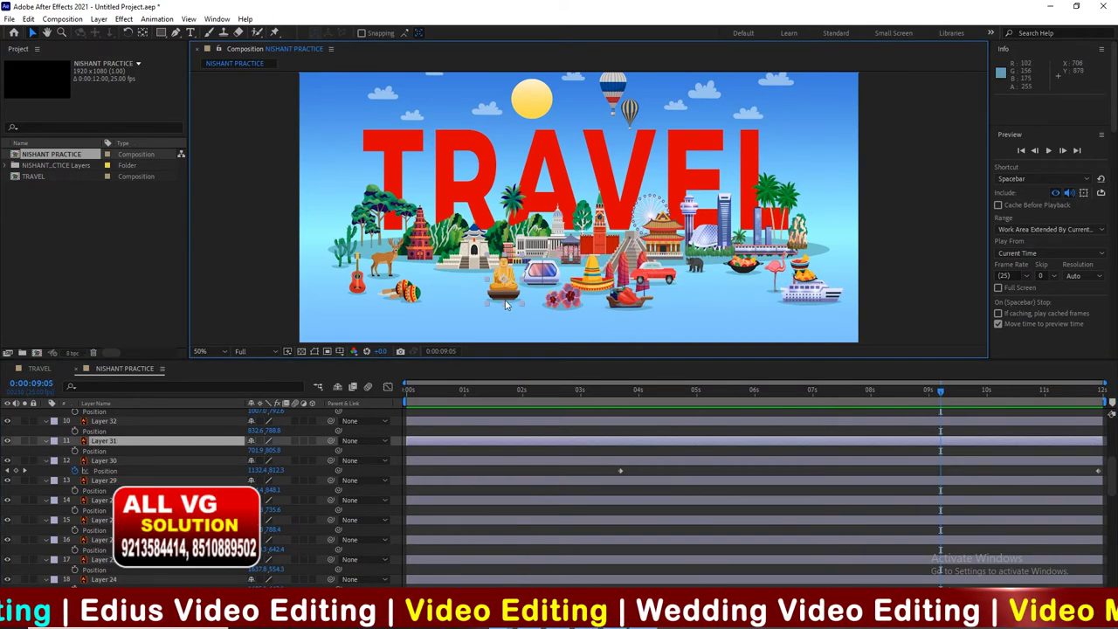
pyautogui.moveTo(507, 295); pyautogui.dragTo(472, 284)
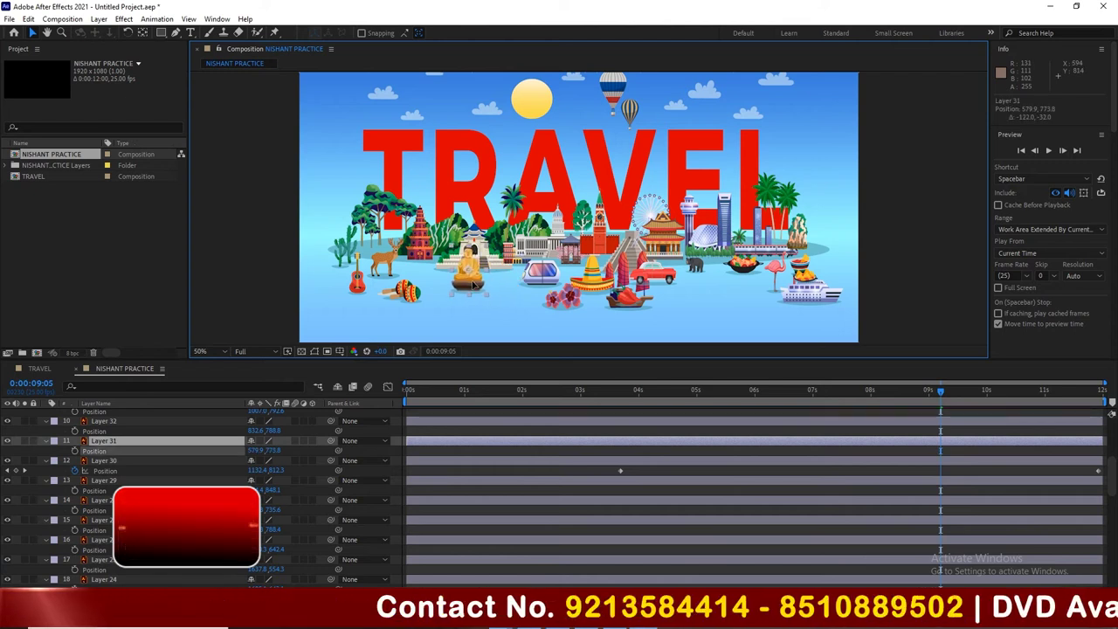
pyautogui.moveTo(548, 284)
pyautogui.mouseDown()
pyautogui.moveTo(539, 272)
pyautogui.moveTo(506, 333)
pyautogui.mouseUp()
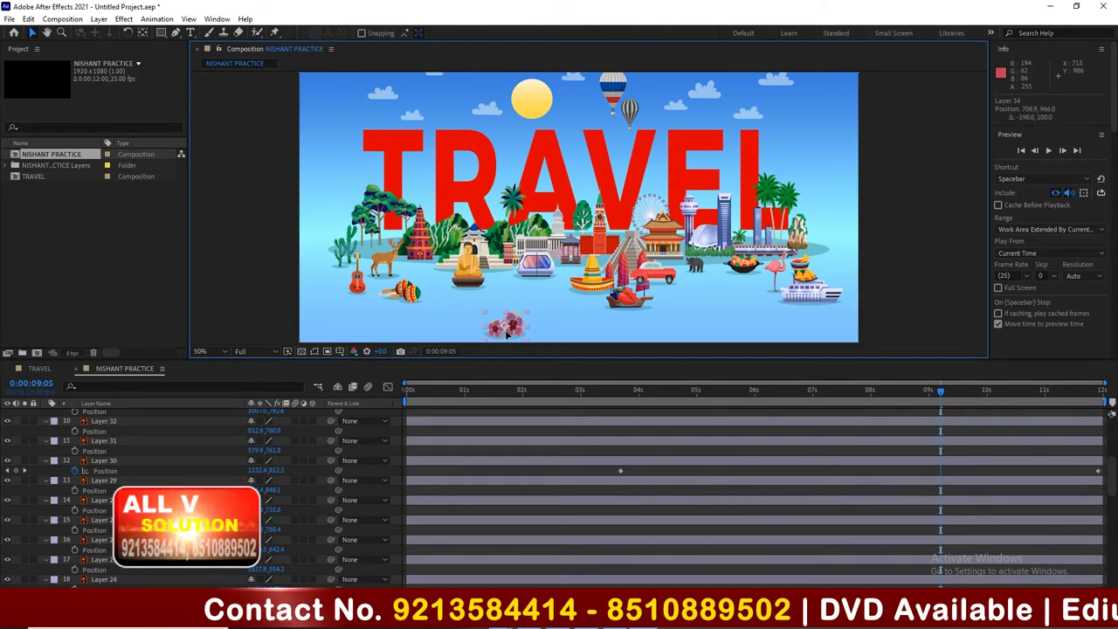
pyautogui.moveTo(592, 291); pyautogui.dragTo(575, 280)
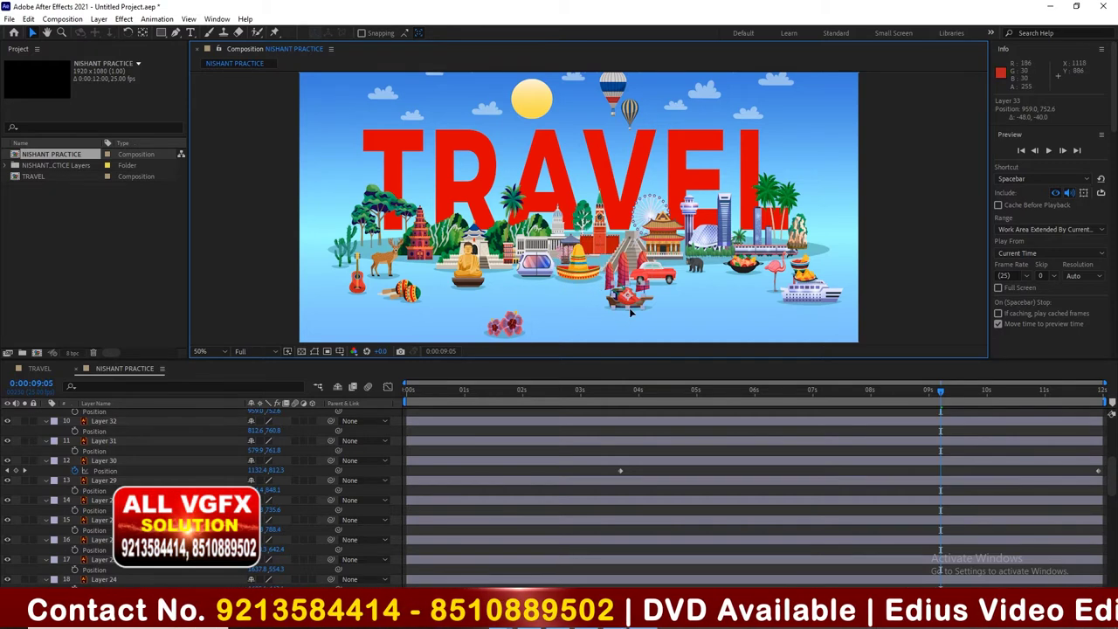
pyautogui.moveTo(629, 308); pyautogui.dragTo(646, 326)
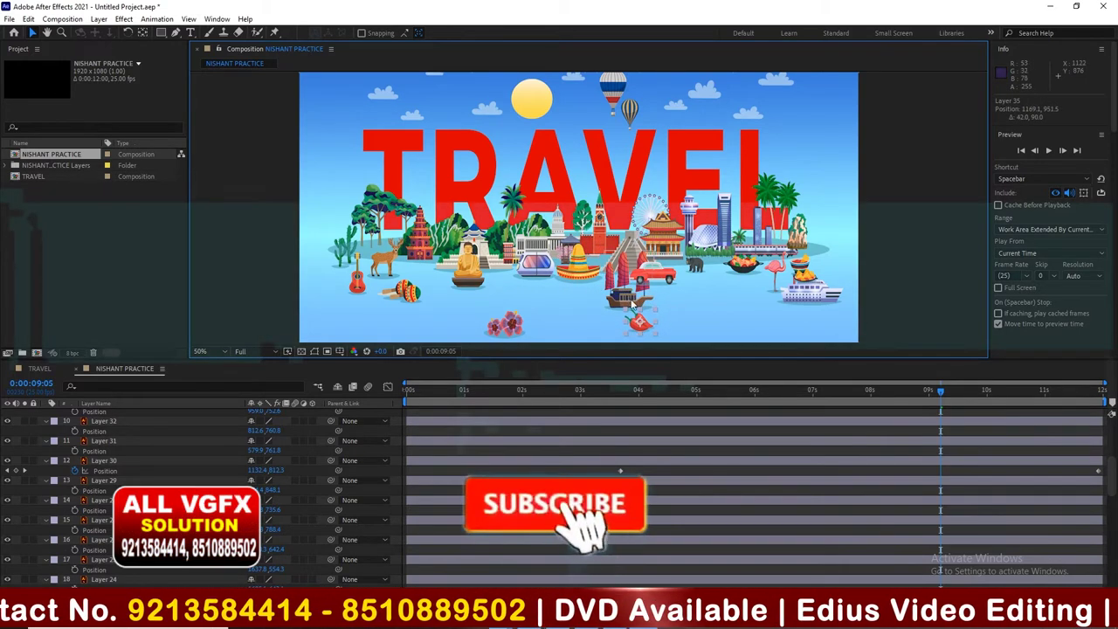
# Step: Preview from 0:00:05:13, shift the flamingo further right, and scrub end to start
pyautogui.click(726, 390)
pyautogui.press('space')
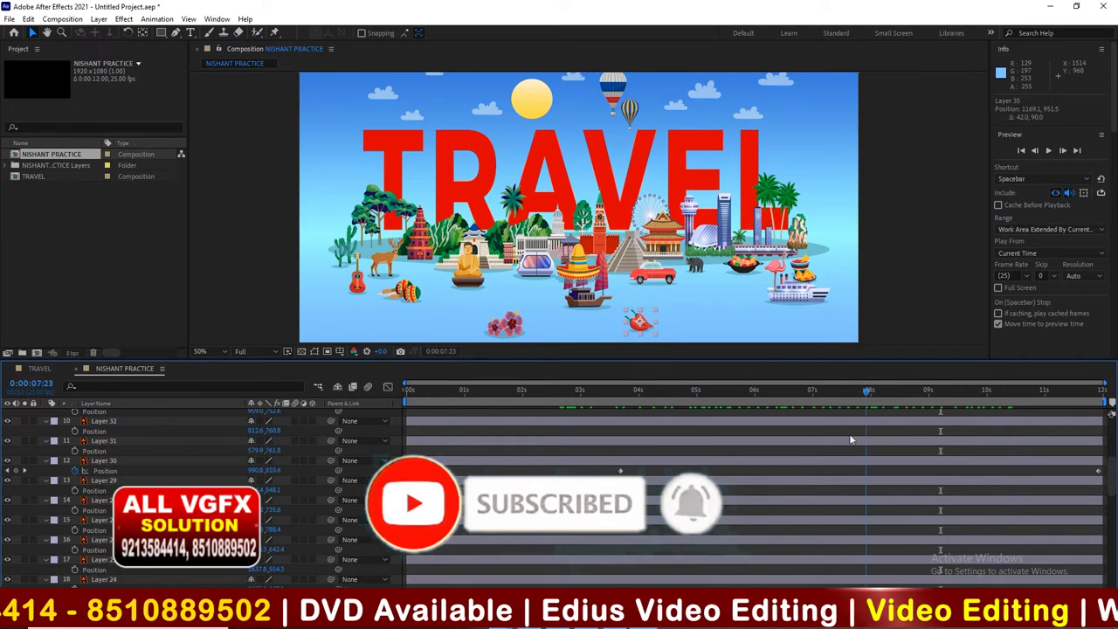
pyautogui.moveTo(777, 264); pyautogui.dragTo(840, 261)
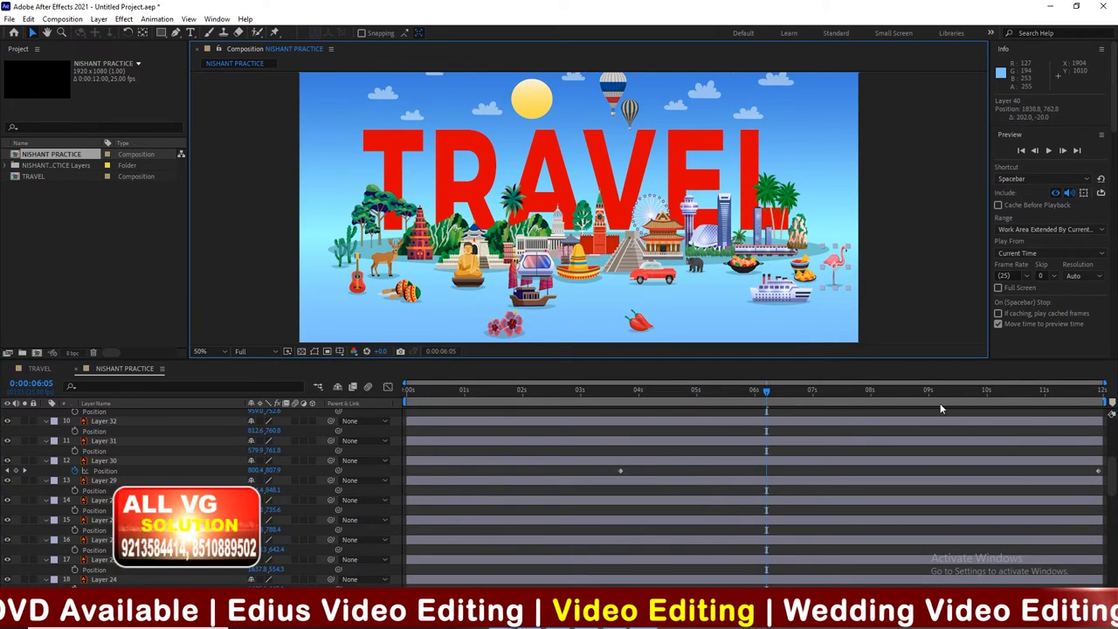
pyautogui.moveTo(816, 392); pyautogui.dragTo(1107, 399)
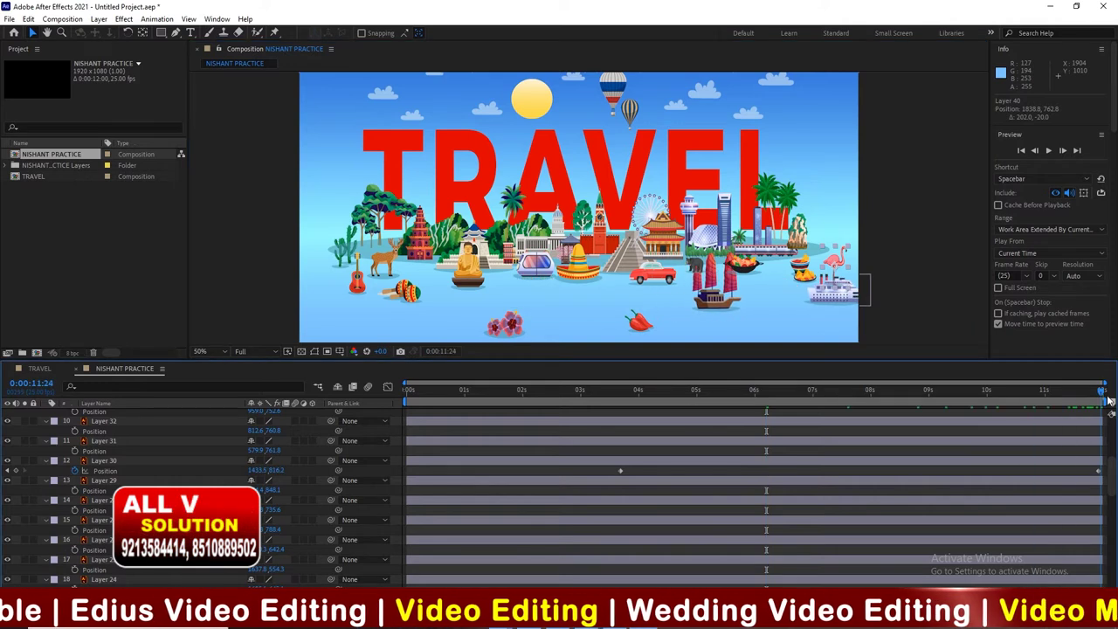
pyautogui.moveTo(918, 403); pyautogui.dragTo(372, 405)
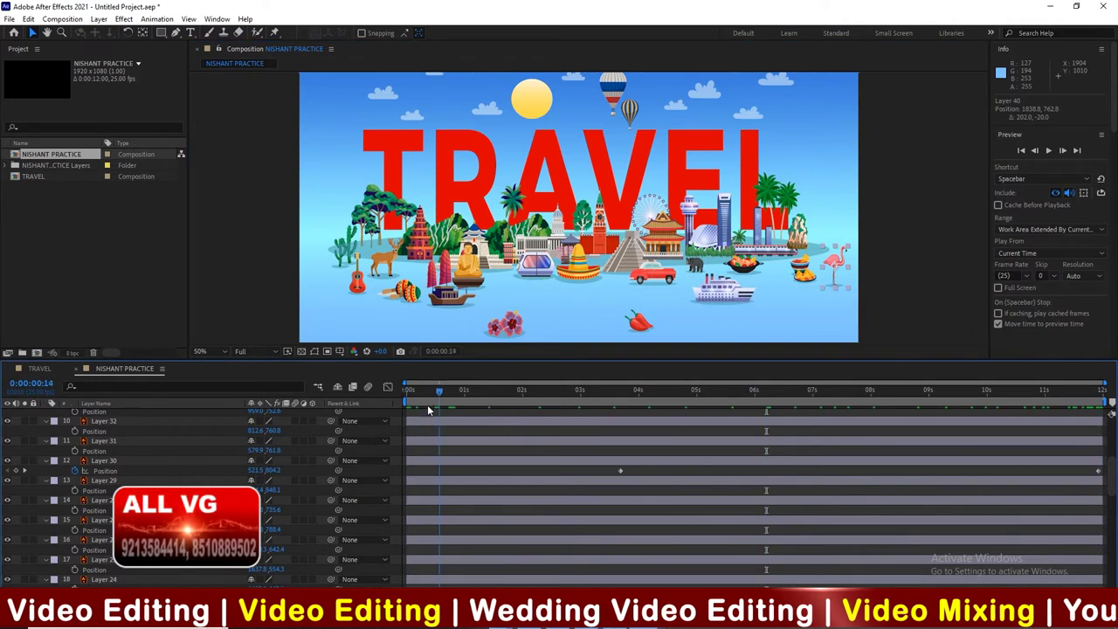
pyautogui.click(407, 300)
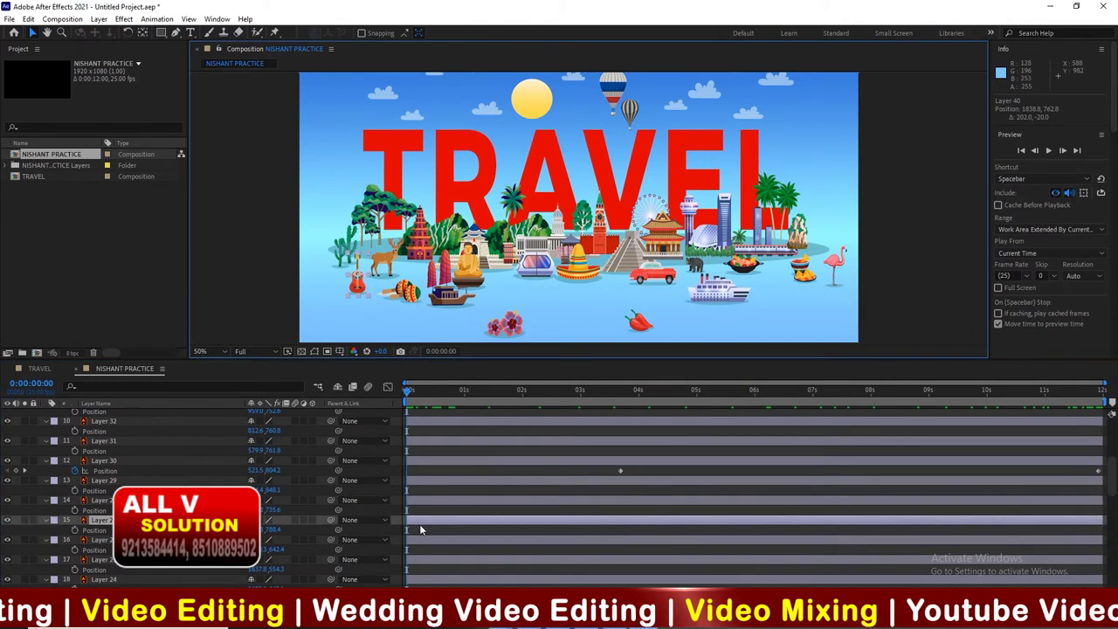
# Step: Keyframe the guitar's Position starting off the left edge, and preview its slide-in
pyautogui.click(75, 530)
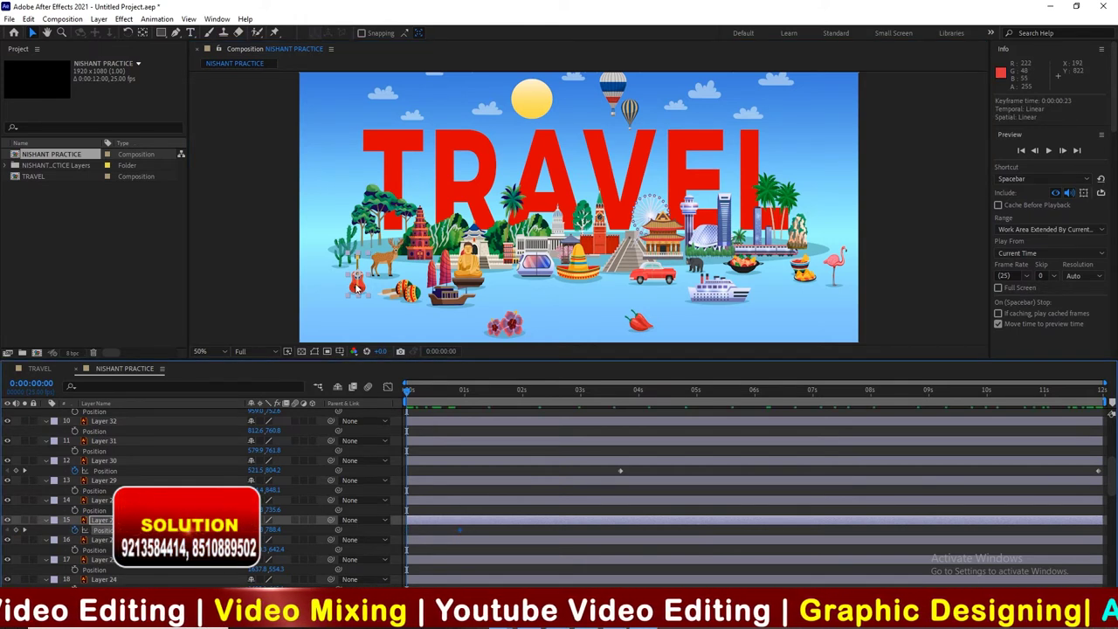
pyautogui.moveTo(257, 278); pyautogui.dragTo(256, 284)
pyautogui.press('space')
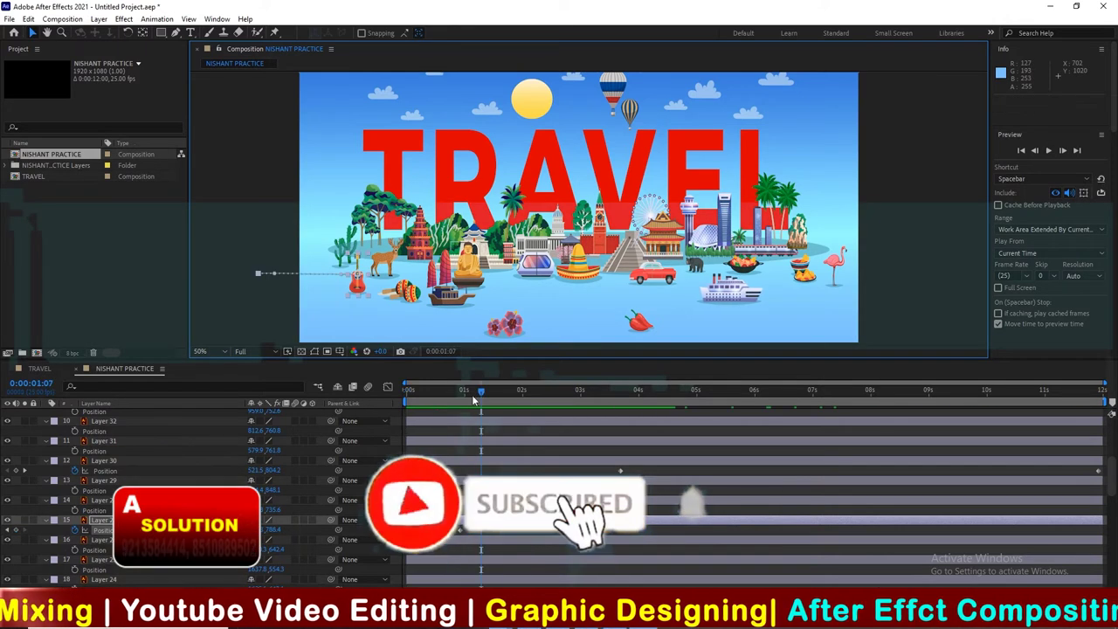
pyautogui.click(524, 403)
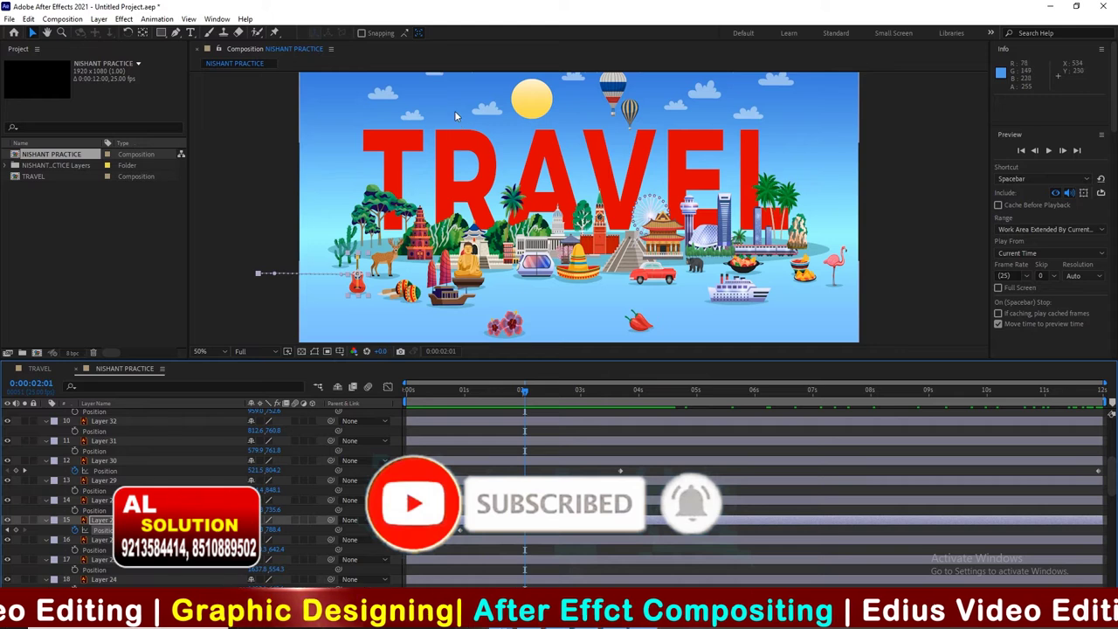
pyautogui.click(414, 122)
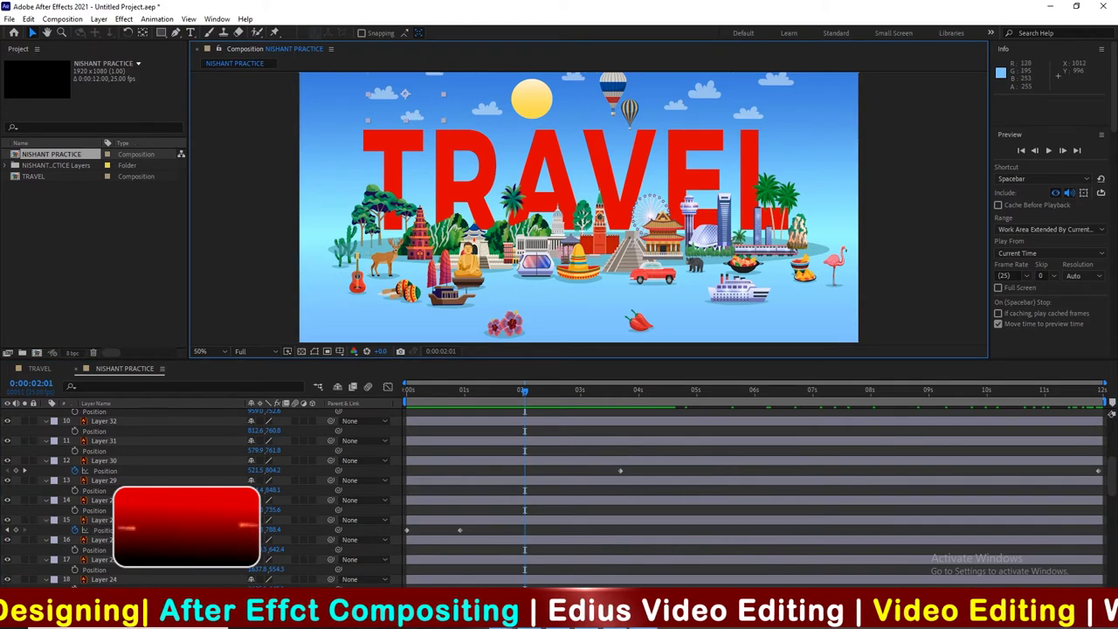
pyautogui.moveTo(1111, 413); pyautogui.dragTo(1110, 576)
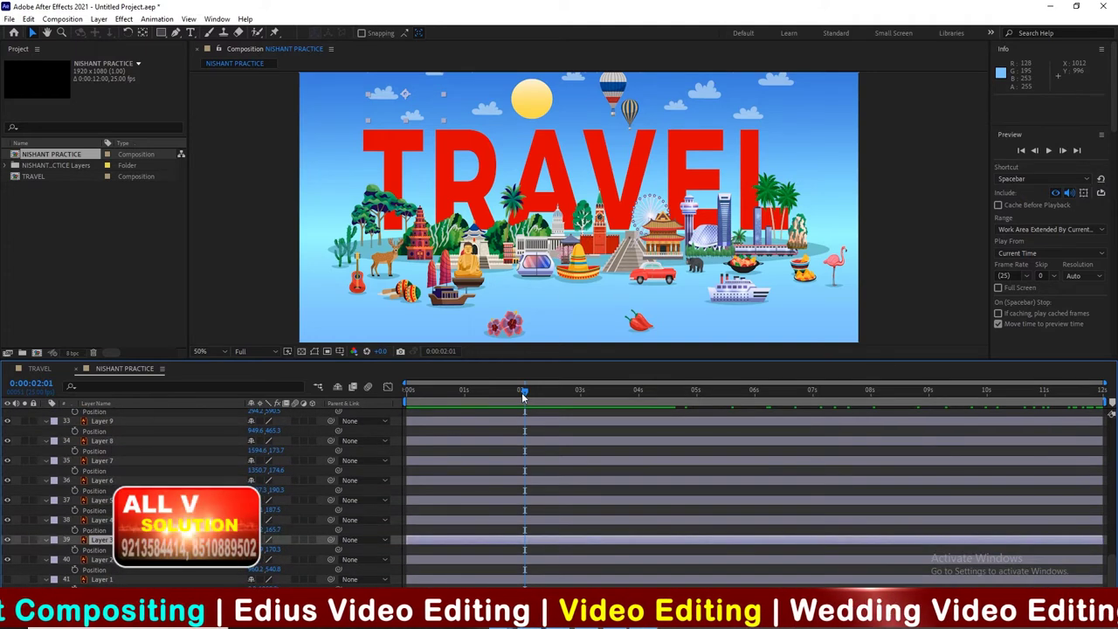
# Step: Keyframe Layer 39's top-left cloud Position from start to end, shifting it left, and preview
pyautogui.moveTo(521, 392); pyautogui.dragTo(408, 416)
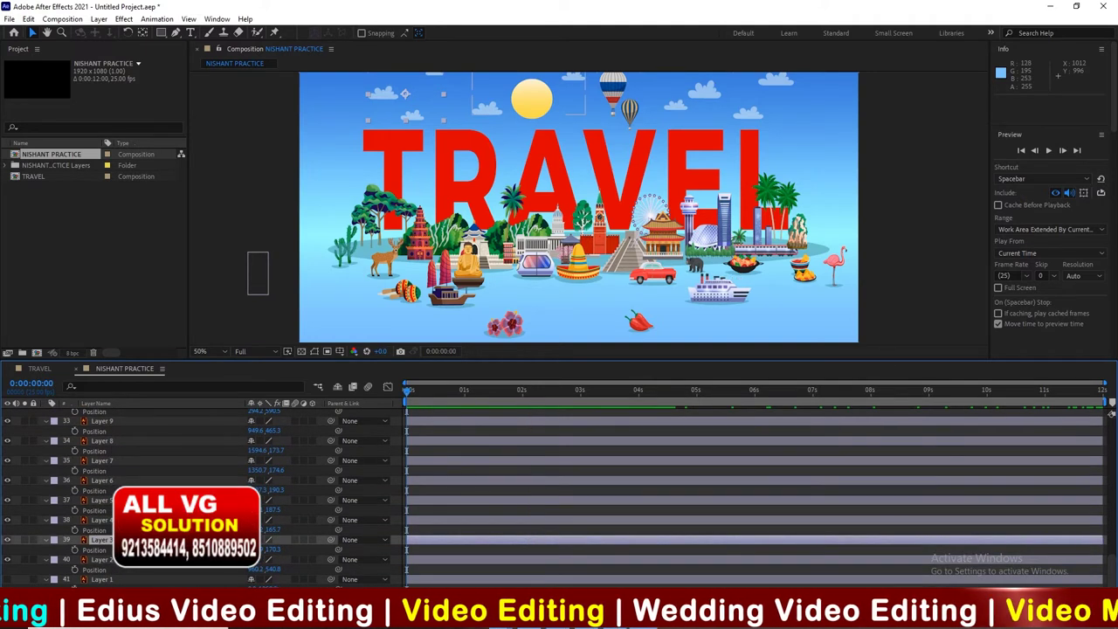
pyautogui.click(74, 550)
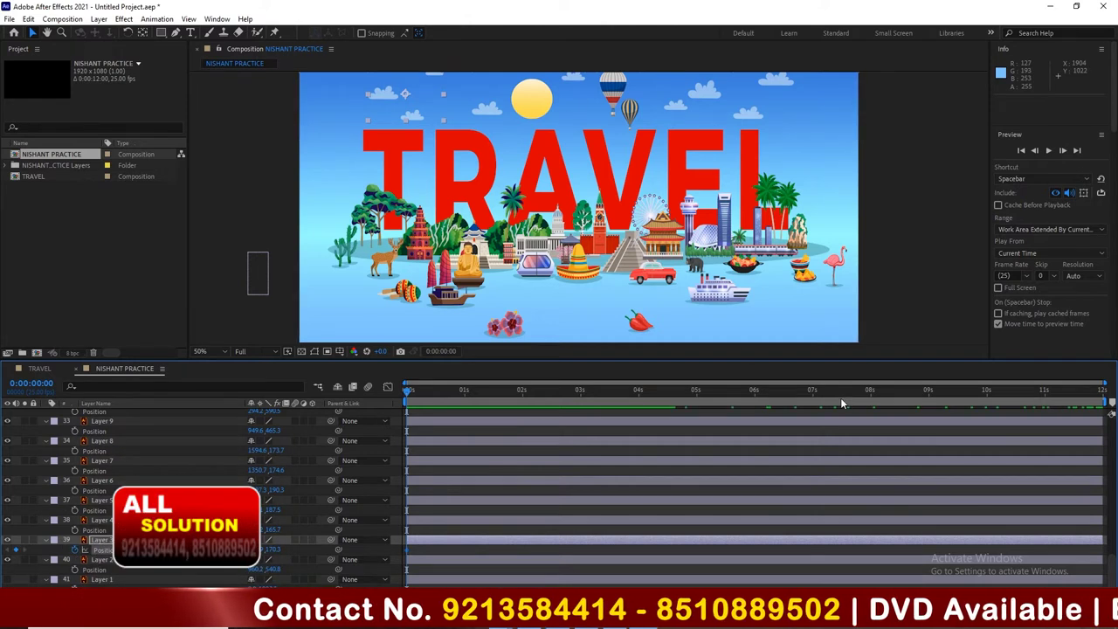
pyautogui.press('End')
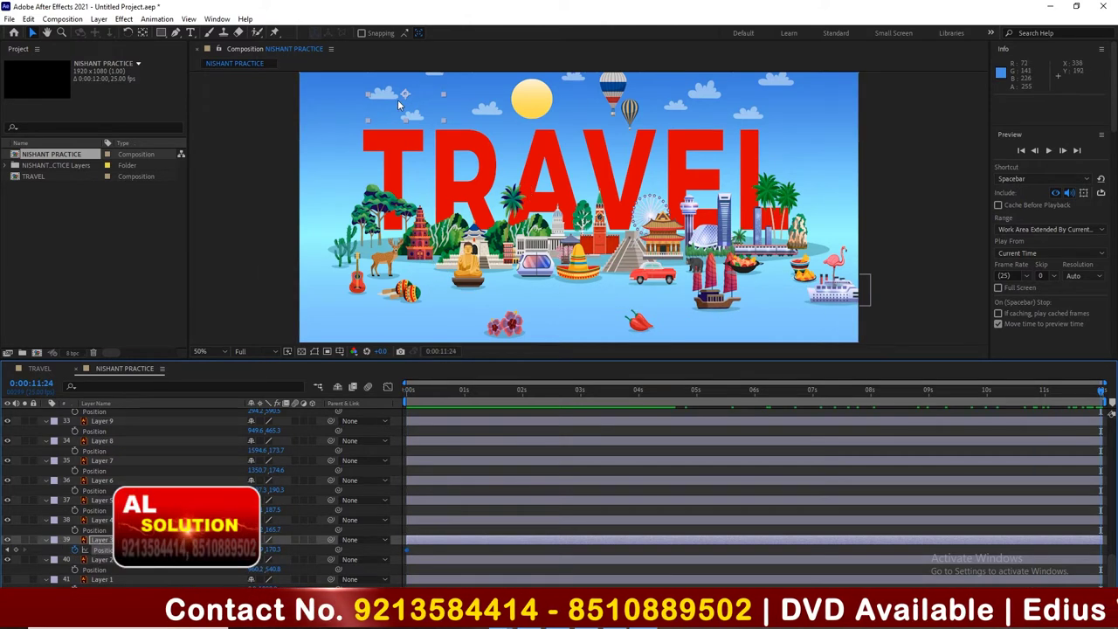
pyautogui.moveTo(398, 105); pyautogui.dragTo(368, 104)
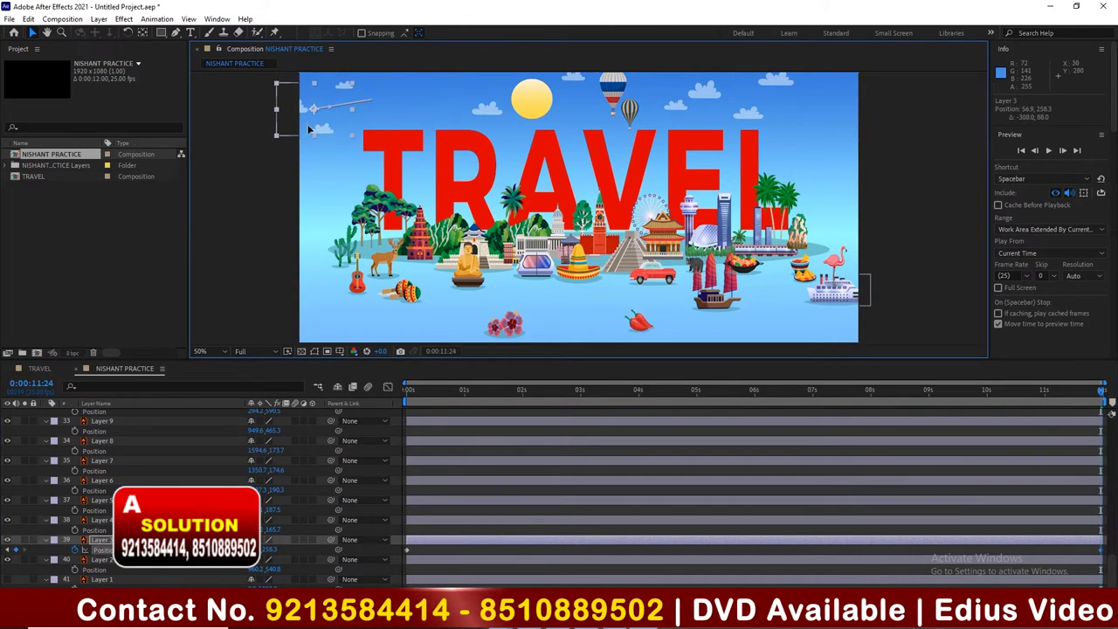
pyautogui.moveTo(308, 129); pyautogui.dragTo(304, 130)
pyautogui.press('space')
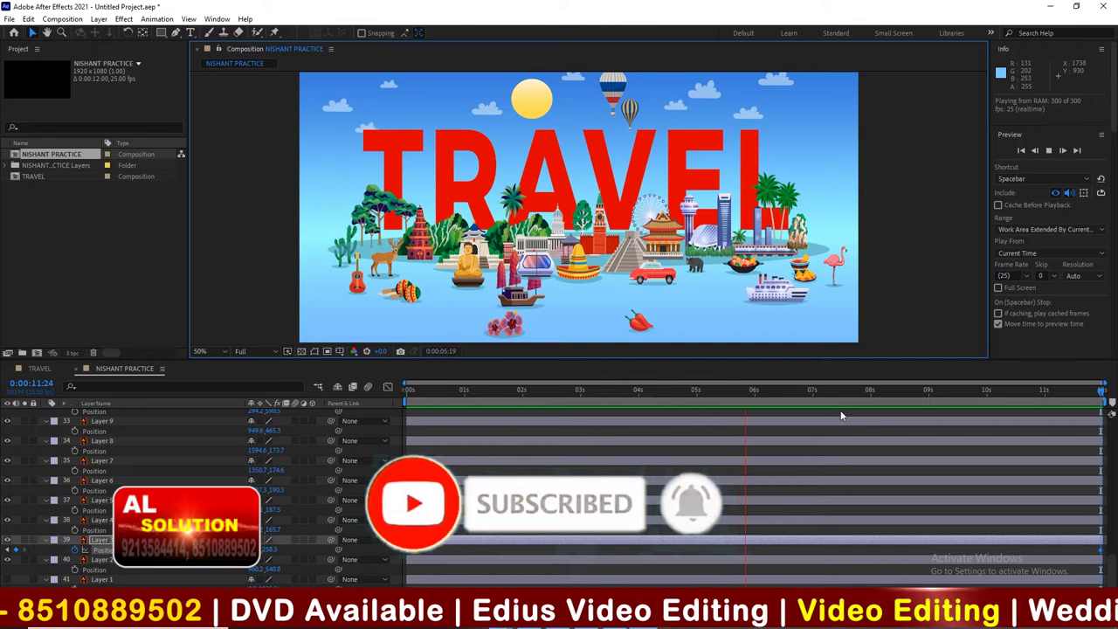
pyautogui.press('space')
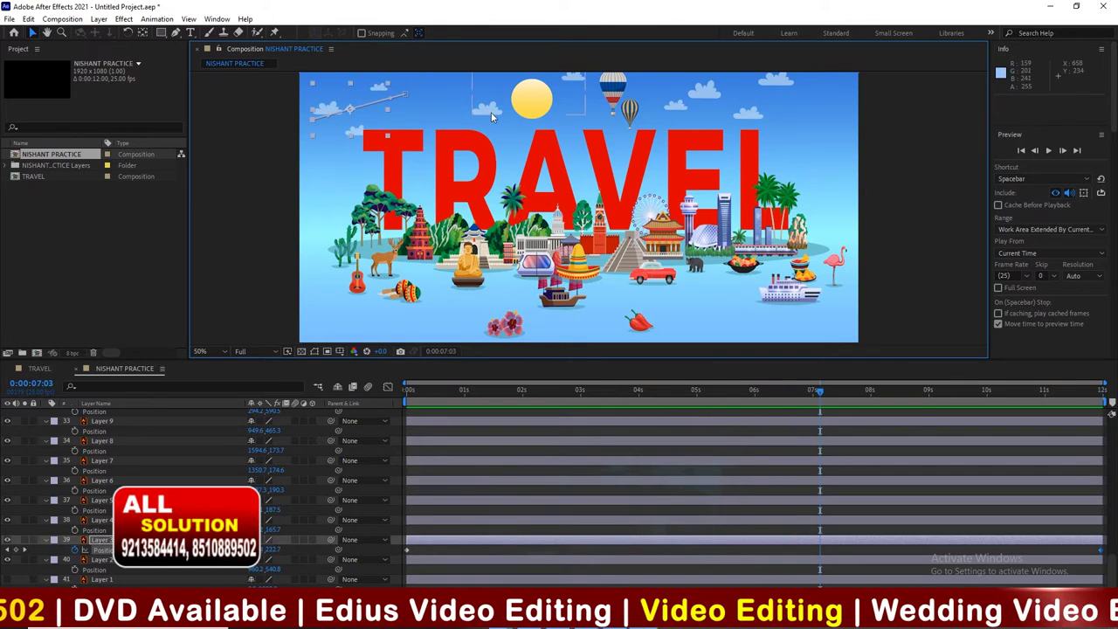
# Step: Nudge the sun slightly lower into place above the TRAVEL text
pyautogui.click(496, 114)
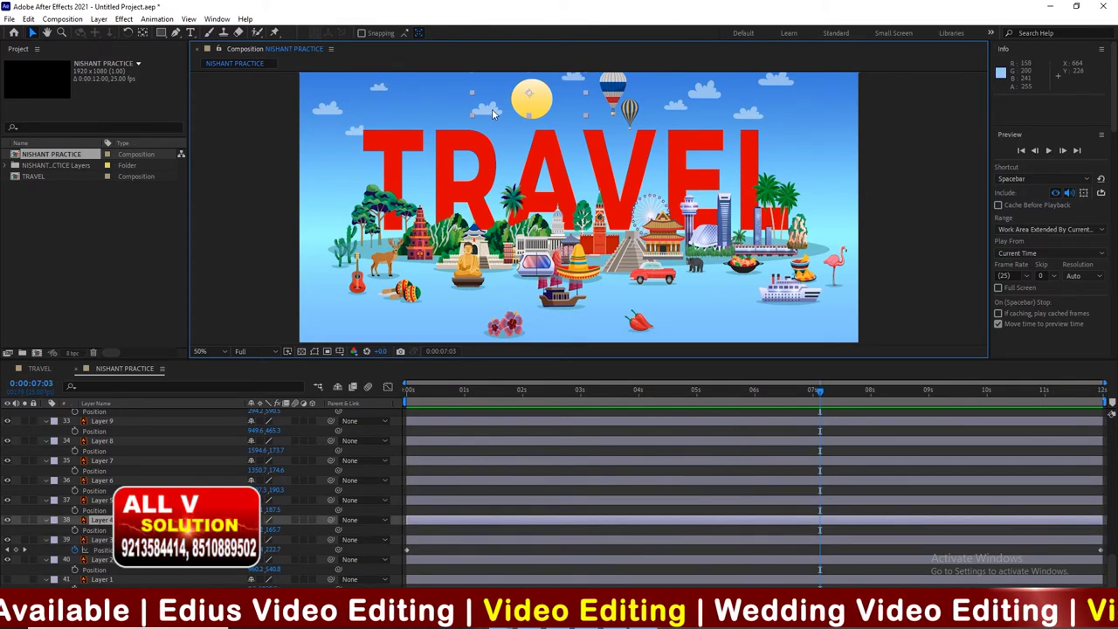
pyautogui.moveTo(491, 107); pyautogui.dragTo(490, 121)
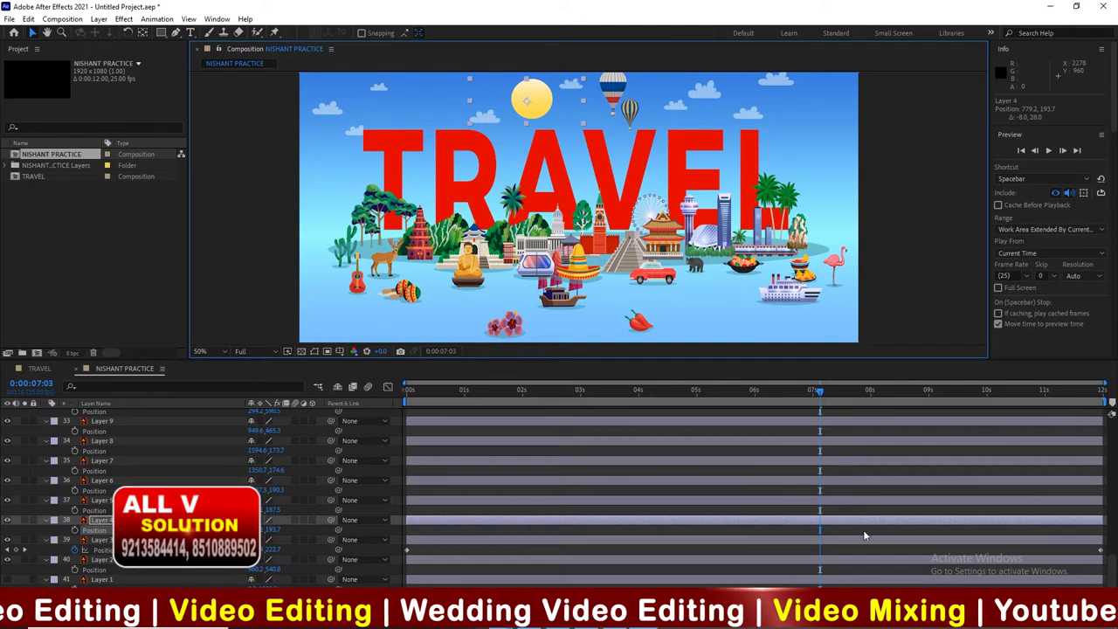
pyautogui.moveTo(1113, 578); pyautogui.dragTo(1105, 424)
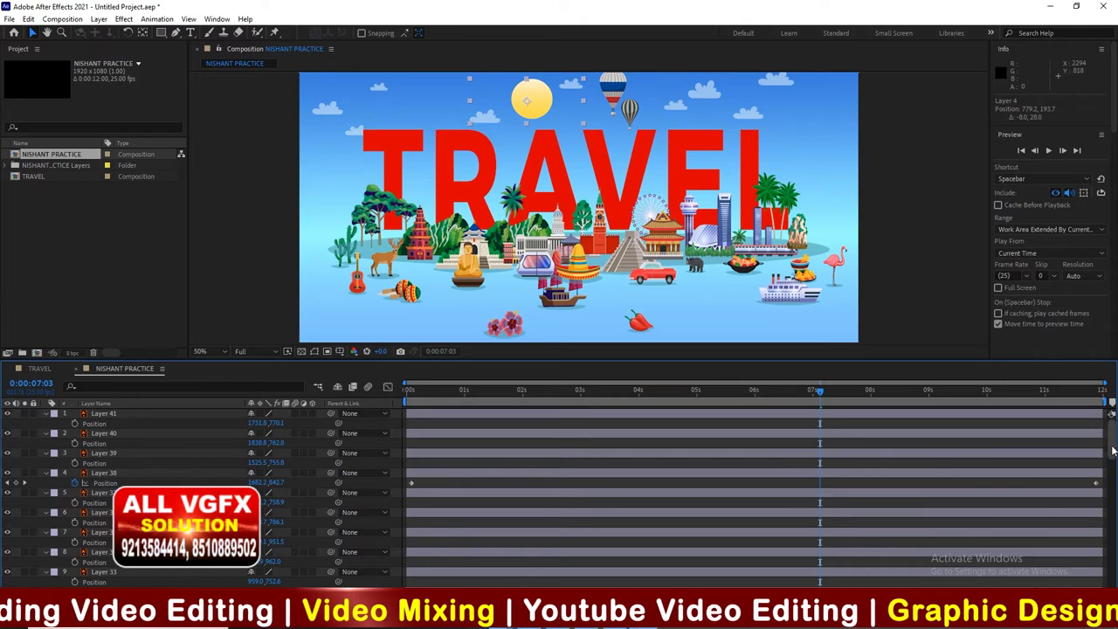
# Step: Keyframe the sun's Position near frame 8, pull it left to start, and preview
pyautogui.moveTo(1112, 414); pyautogui.dragTo(1112, 519)
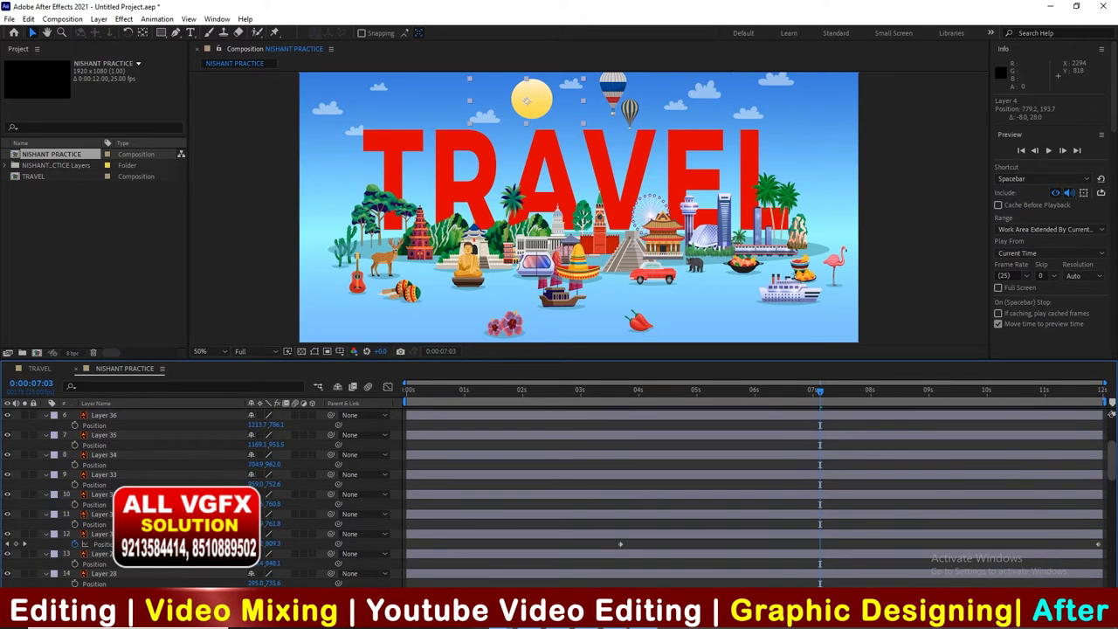
pyautogui.scroll(-5, 817, 515)
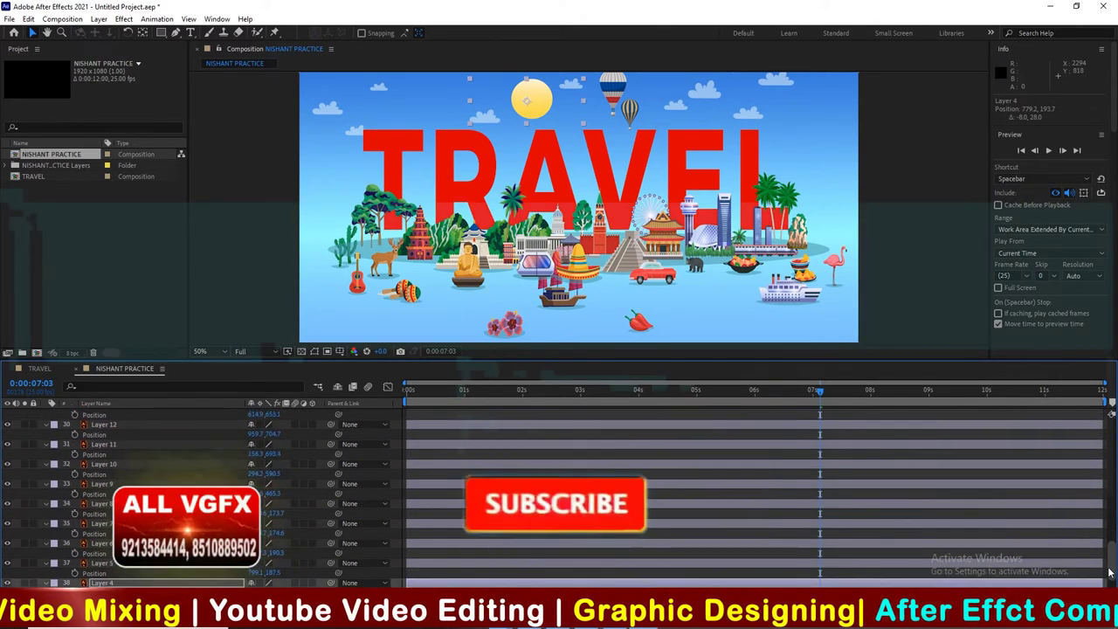
pyautogui.moveTo(542, 394)
pyautogui.mouseDown()
pyautogui.moveTo(496, 393)
pyautogui.moveTo(425, 424)
pyautogui.mouseUp()
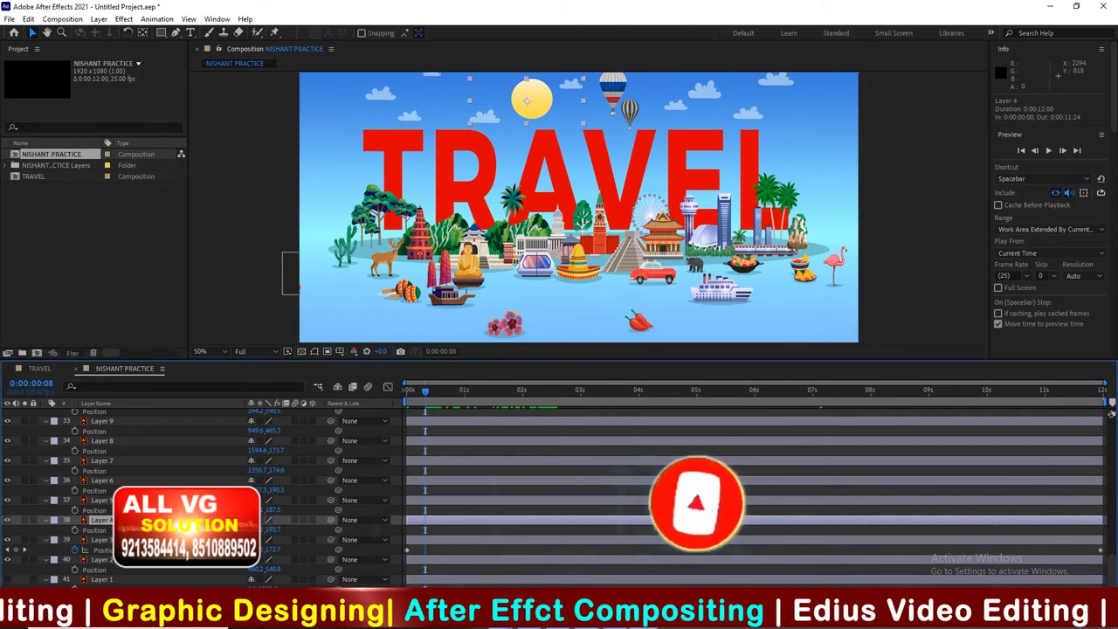
pyautogui.click(75, 530)
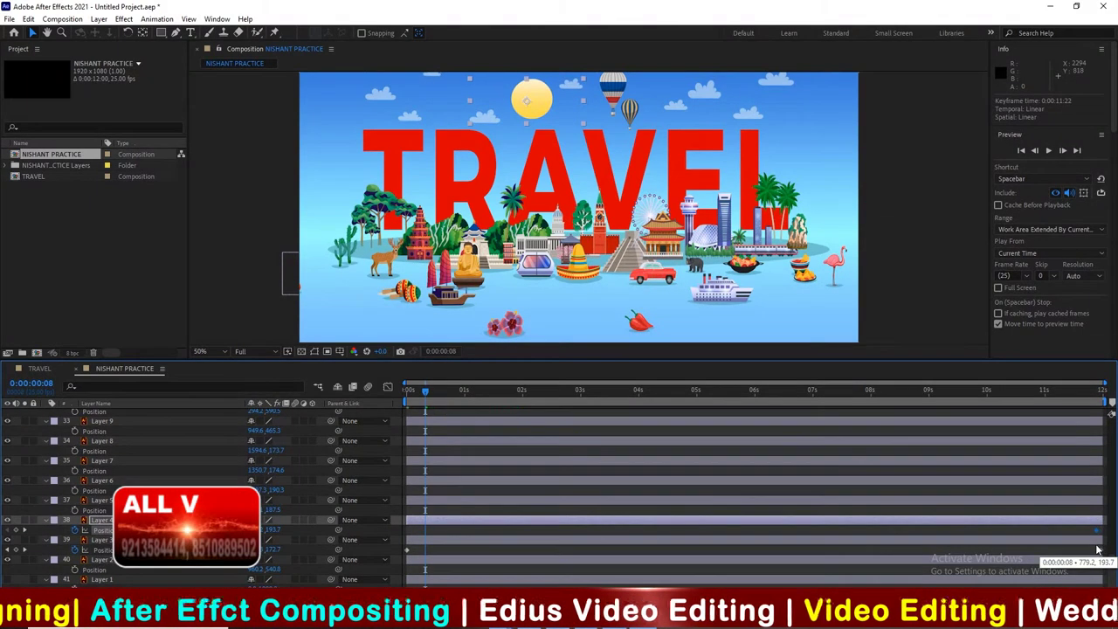
pyautogui.moveTo(567, 92); pyautogui.dragTo(525, 79)
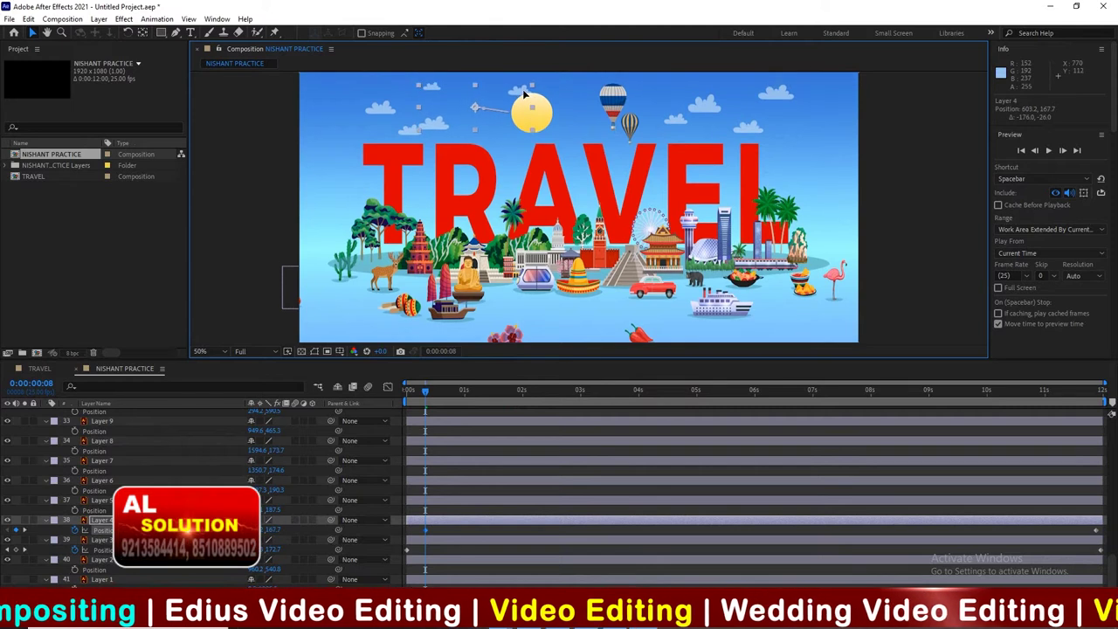
pyautogui.press('space')
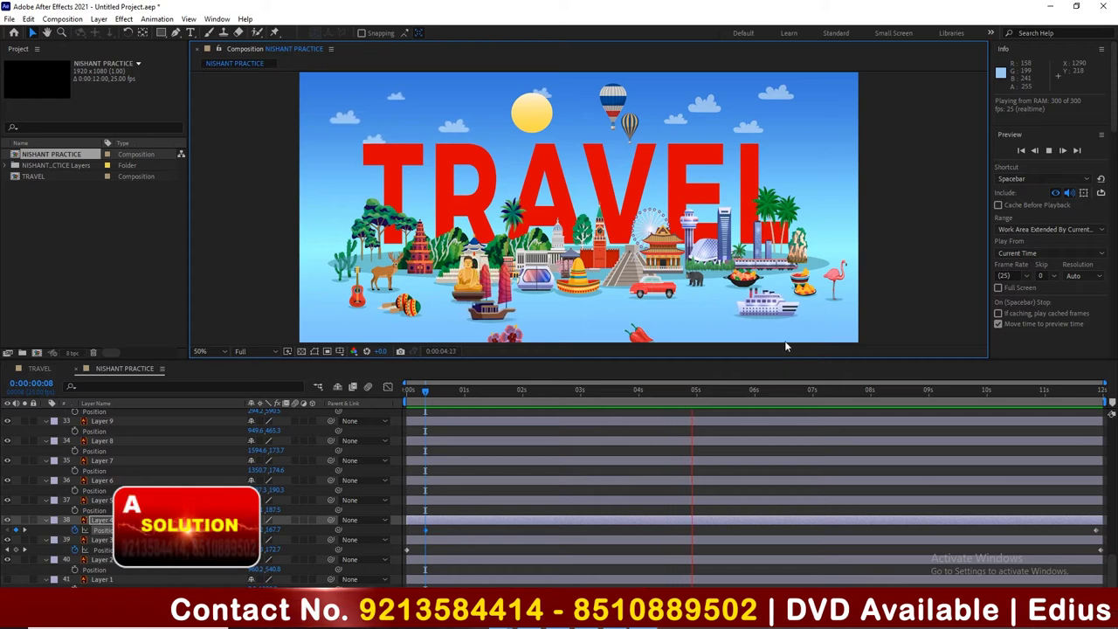
pyautogui.click(750, 133)
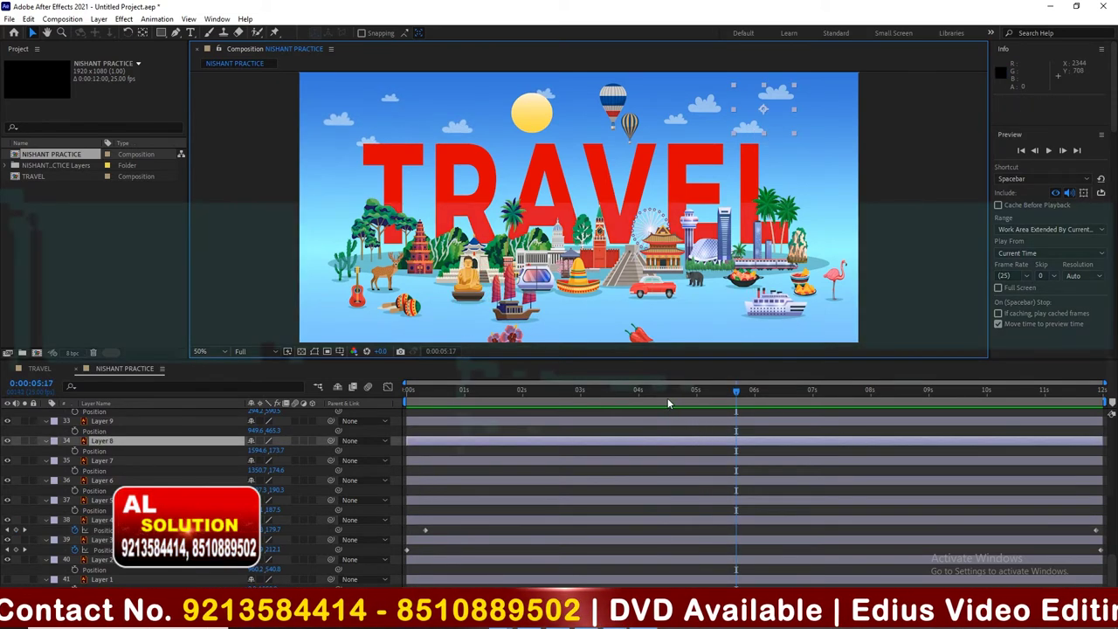
pyautogui.press('Home')
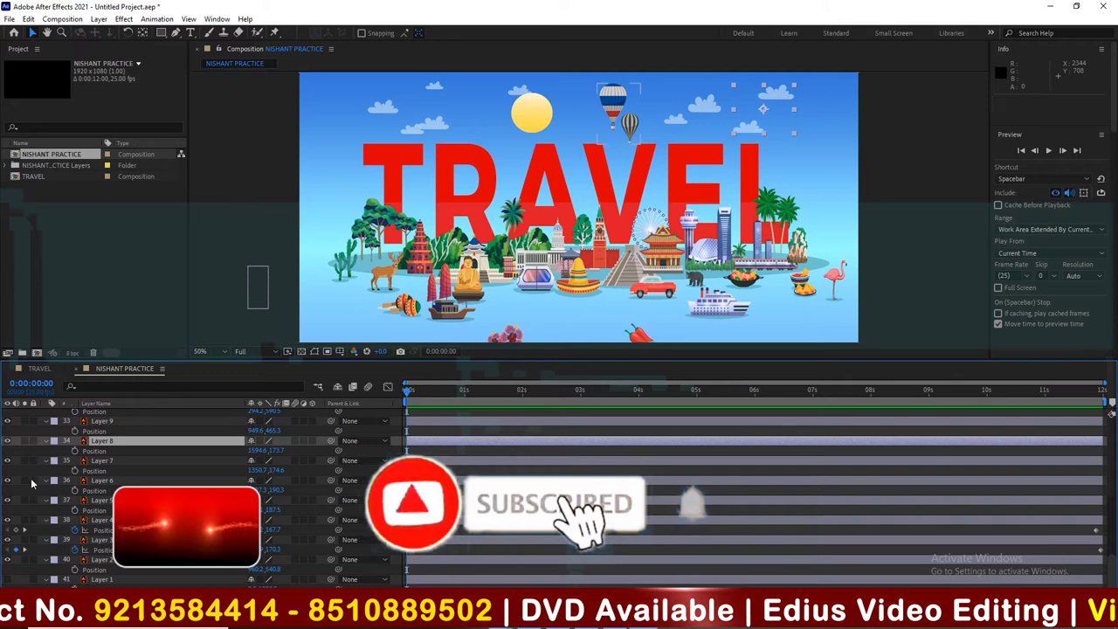
# Step: Keyframe Layer 8's cloud Position at the first frame and drag it past the right edge
pyautogui.hotkey('alt', 'shift', 'p')
pyautogui.moveTo(409, 450); pyautogui.dragTo(530, 454)
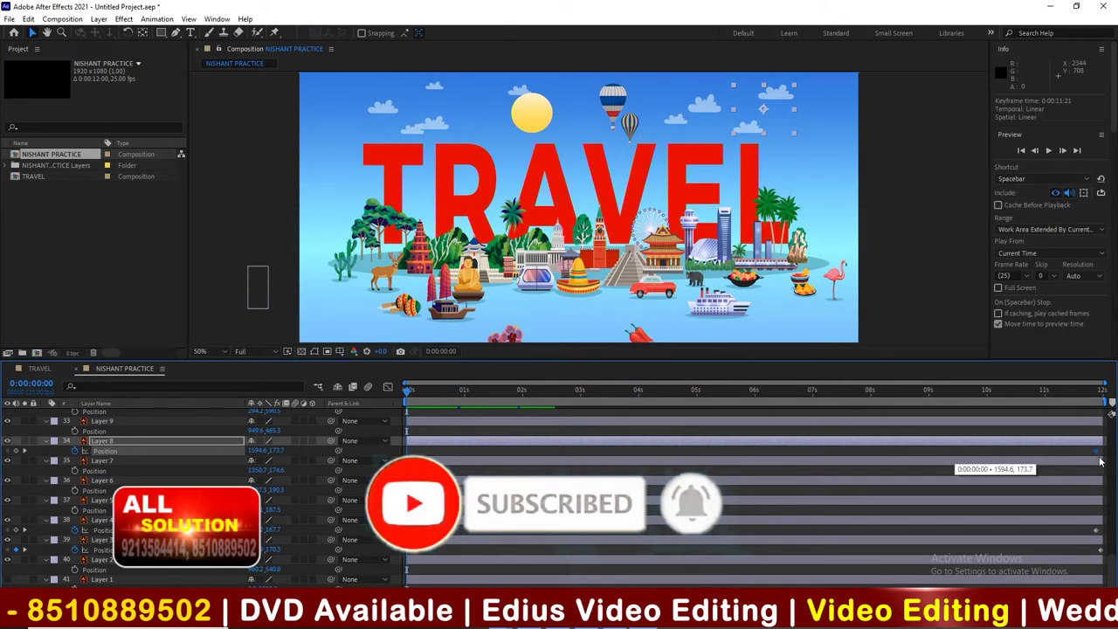
pyautogui.click(794, 94)
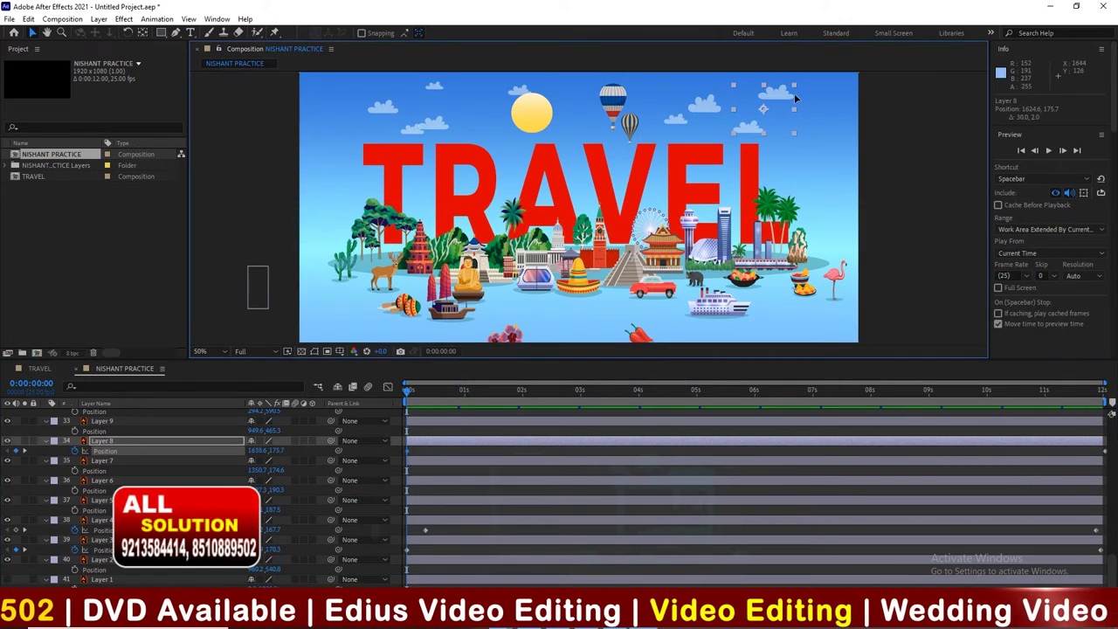
pyautogui.moveTo(794, 93); pyautogui.dragTo(882, 97)
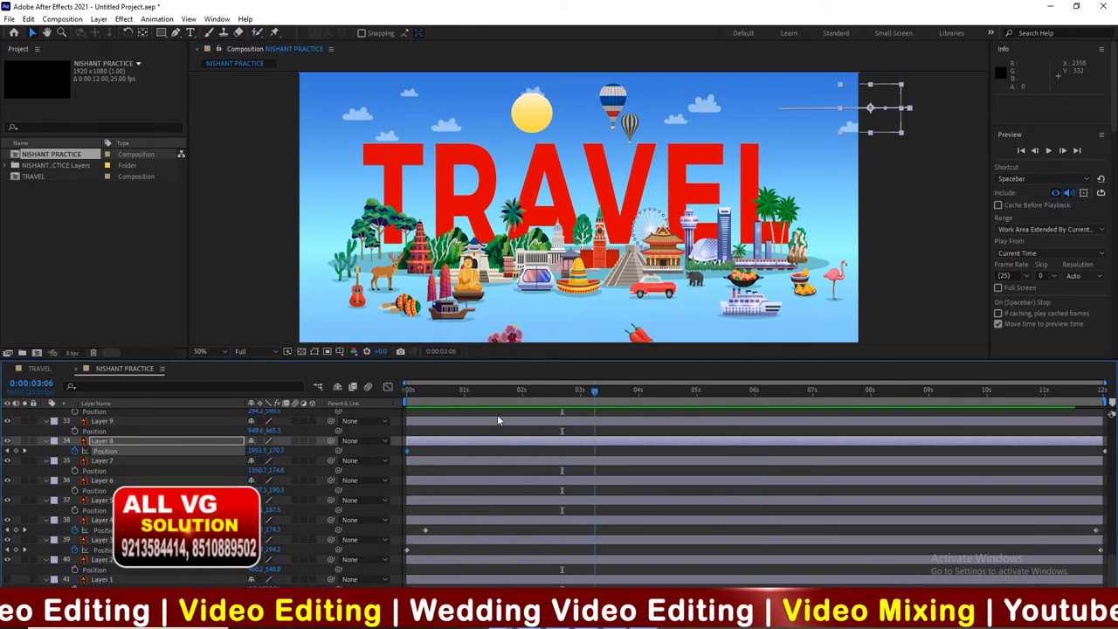
pyautogui.press('space')
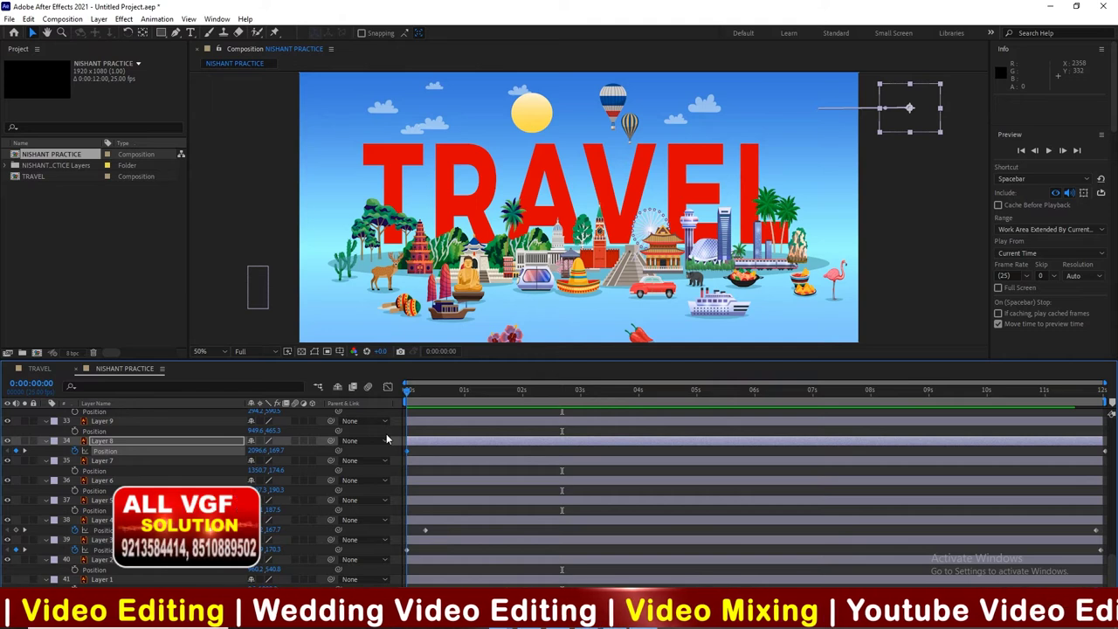
# Step: Nudge the cloud left with Shift+Left toward 1816.6,169.7 and preview the drift-in
pyautogui.hotkey('shift', 'Left')
pyautogui.hotkey('shift', 'Left')
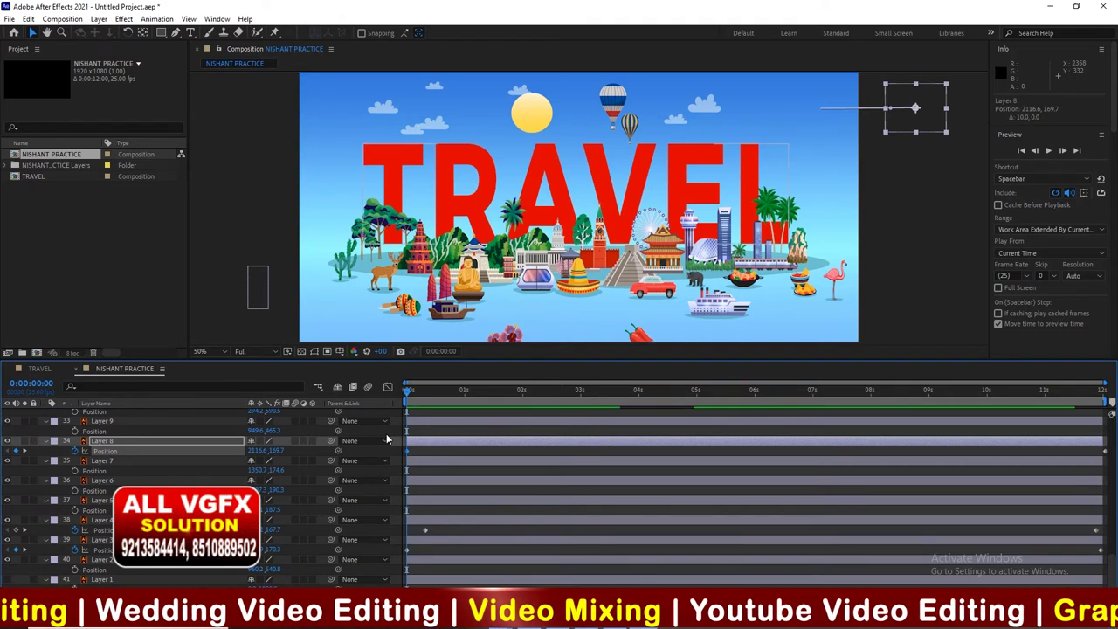
pyautogui.hotkey('shift', 'Left')
pyautogui.hotkey('shift', 'Left')
pyautogui.hotkey('shift', 'Left')
pyautogui.hotkey('shift', 'Left')
pyautogui.hotkey('shift', 'Left')
pyautogui.hotkey('shift', 'Left')
pyautogui.hotkey('shift', 'Left')
pyautogui.hotkey('shift', 'Left')
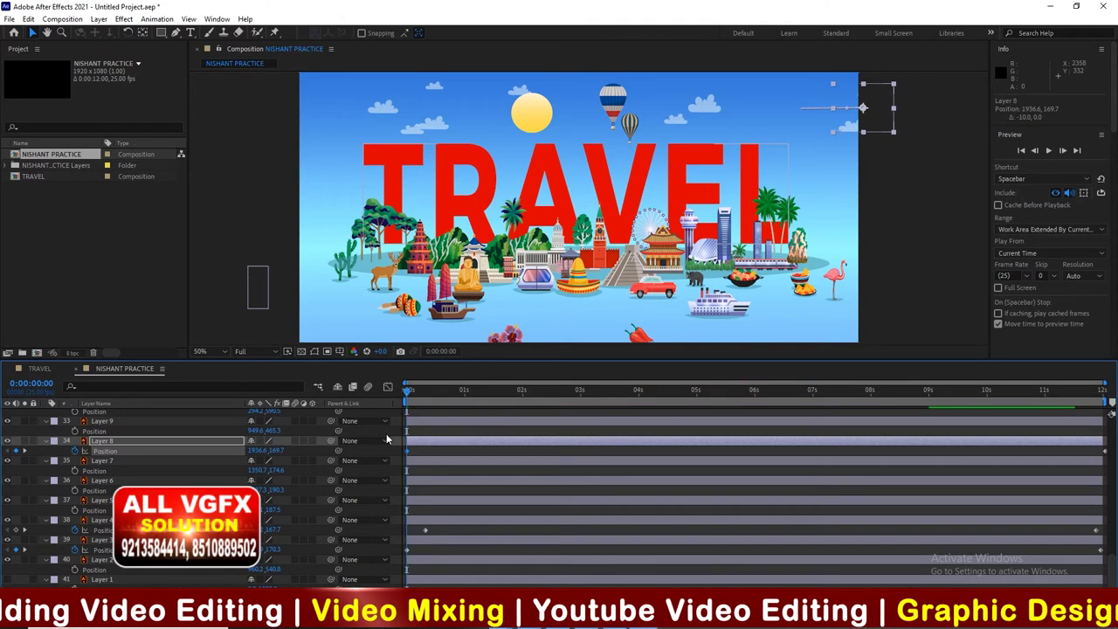
pyautogui.hotkey('shift', 'Left')
pyautogui.hotkey('shift', 'Left')
pyautogui.hotkey('shift', 'Left')
pyautogui.press('space')
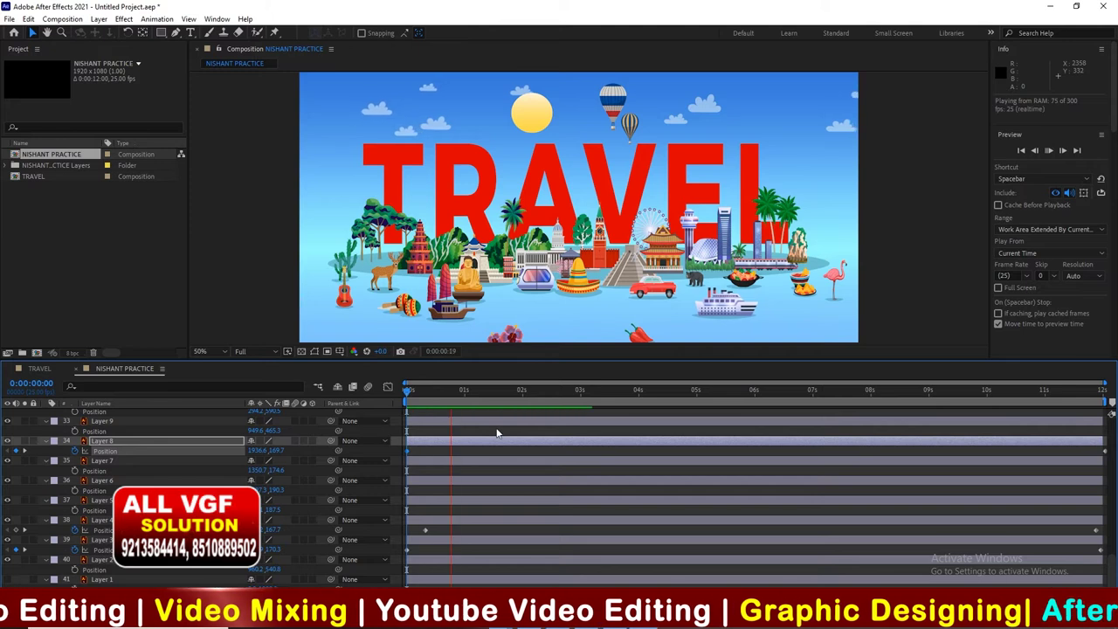
pyautogui.press('space')
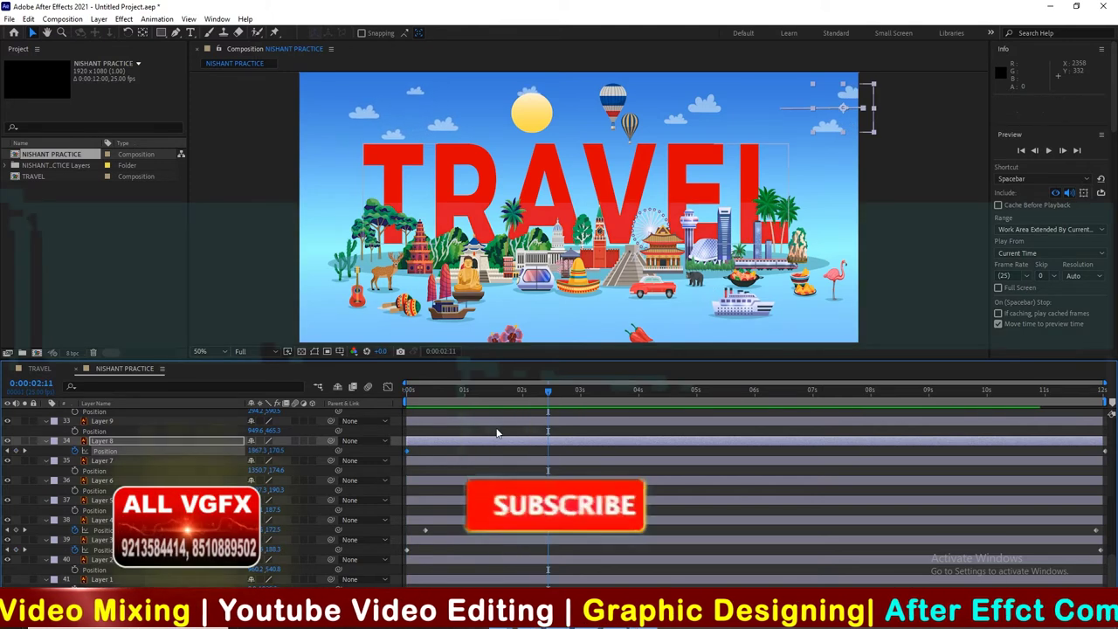
pyautogui.hotkey('shift', 'Left')
pyautogui.hotkey('shift', 'Left')
pyautogui.hotkey('shift', 'Left')
pyautogui.hotkey('shift', 'Left')
pyautogui.hotkey('shift', 'Left')
pyautogui.hotkey('shift', 'Left')
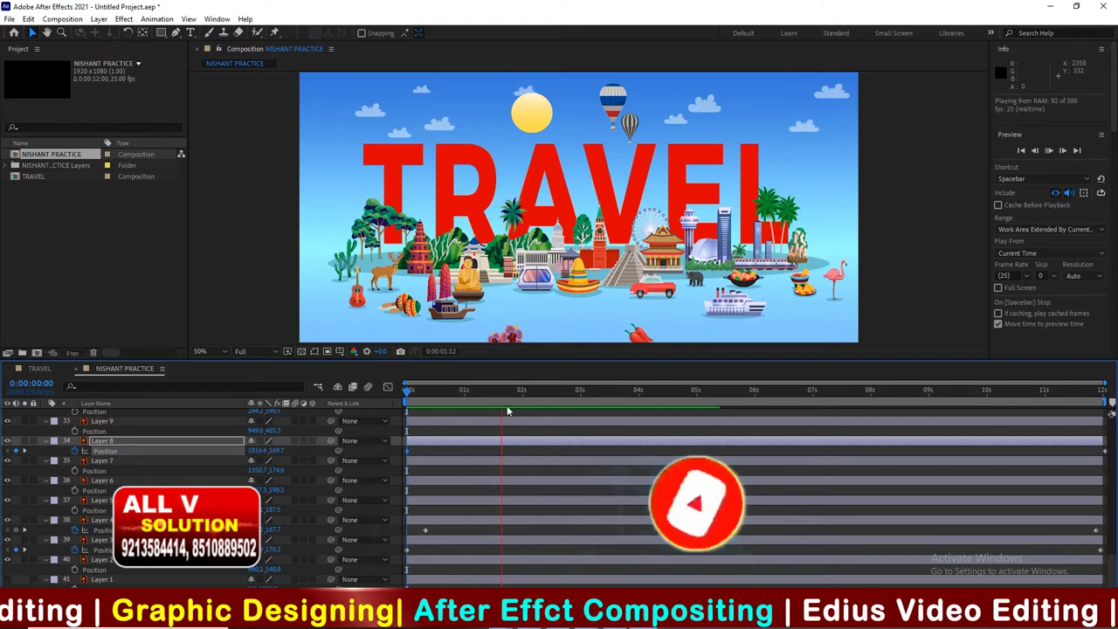
# Step: Keyframe the Layer 7 cloud's Position so it starts further right at 1534.7,172.6
pyautogui.click(705, 106)
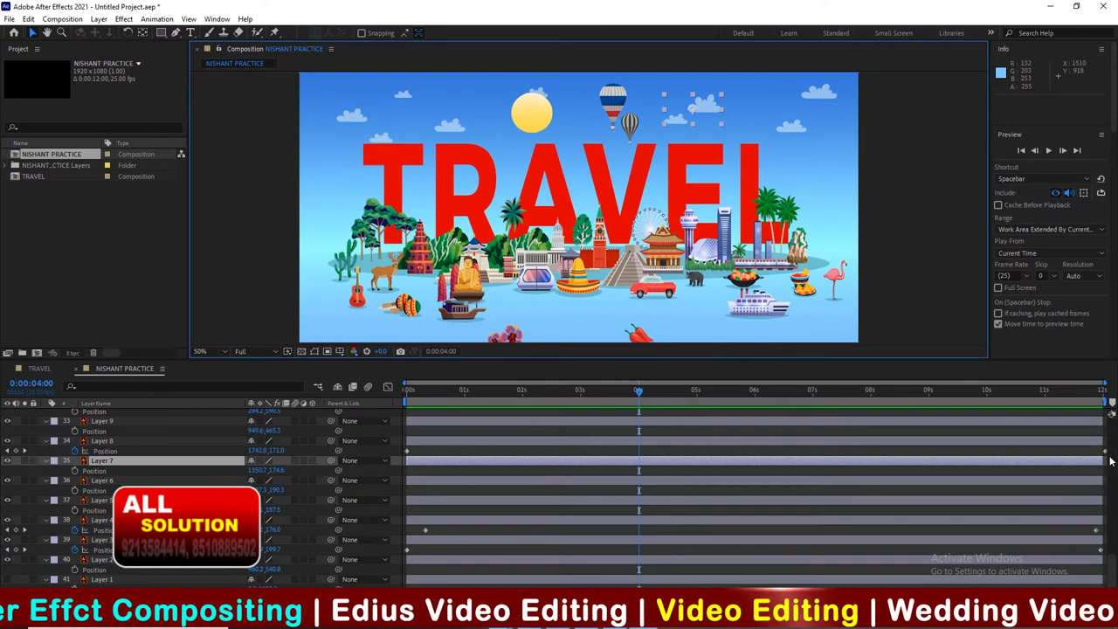
pyautogui.moveTo(1111, 574)
pyautogui.mouseDown()
pyautogui.moveTo(1113, 491)
pyautogui.moveTo(1113, 586)
pyautogui.mouseUp()
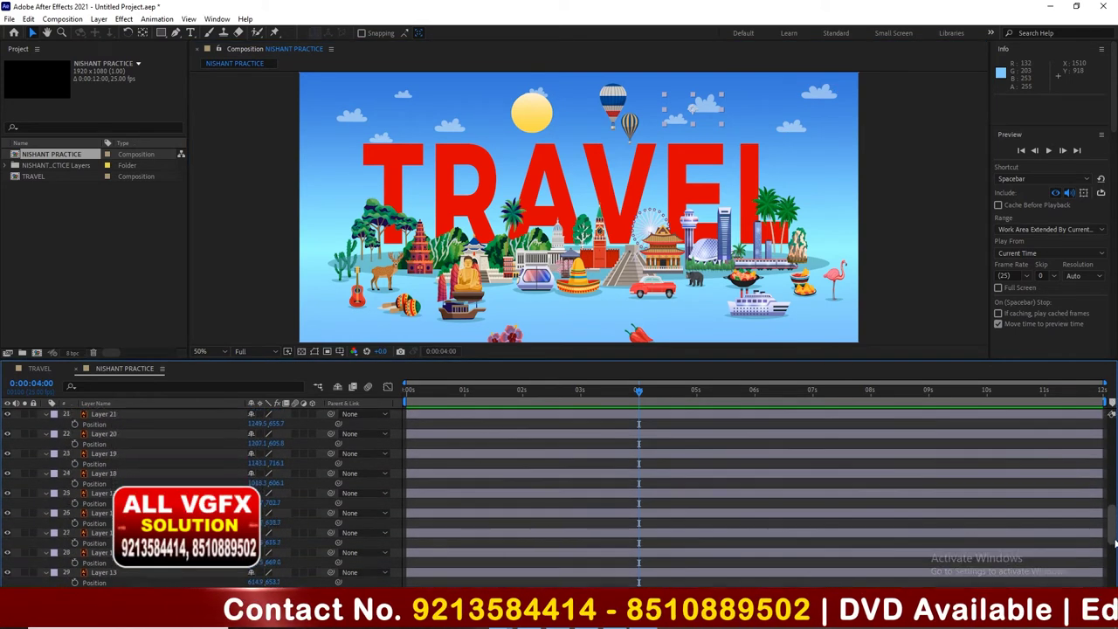
pyautogui.click(753, 464)
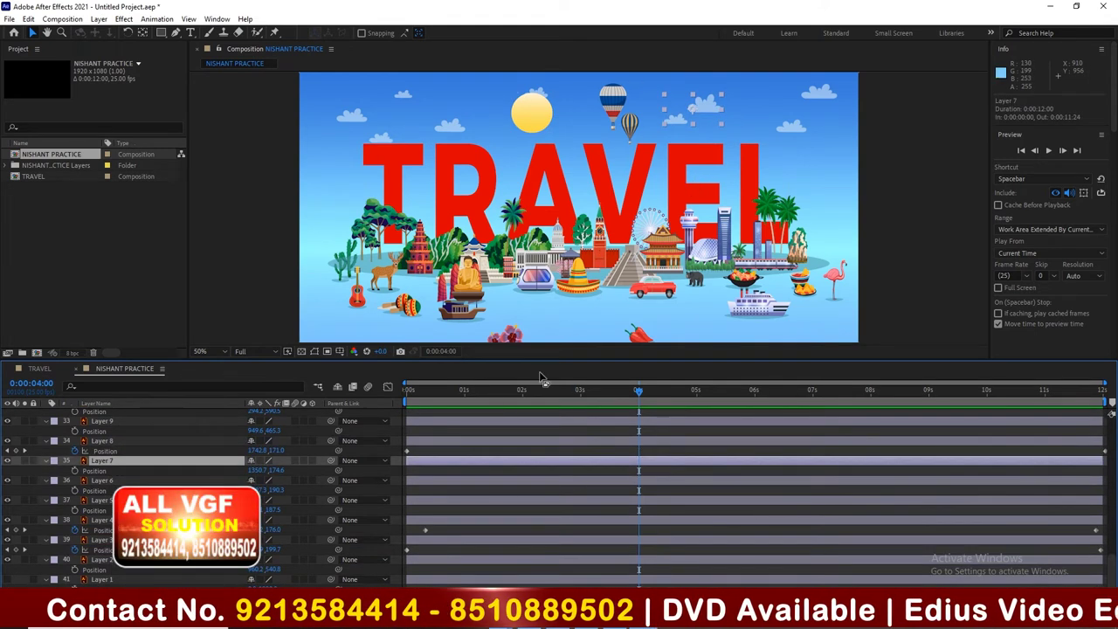
pyautogui.moveTo(523, 397); pyautogui.dragTo(411, 420)
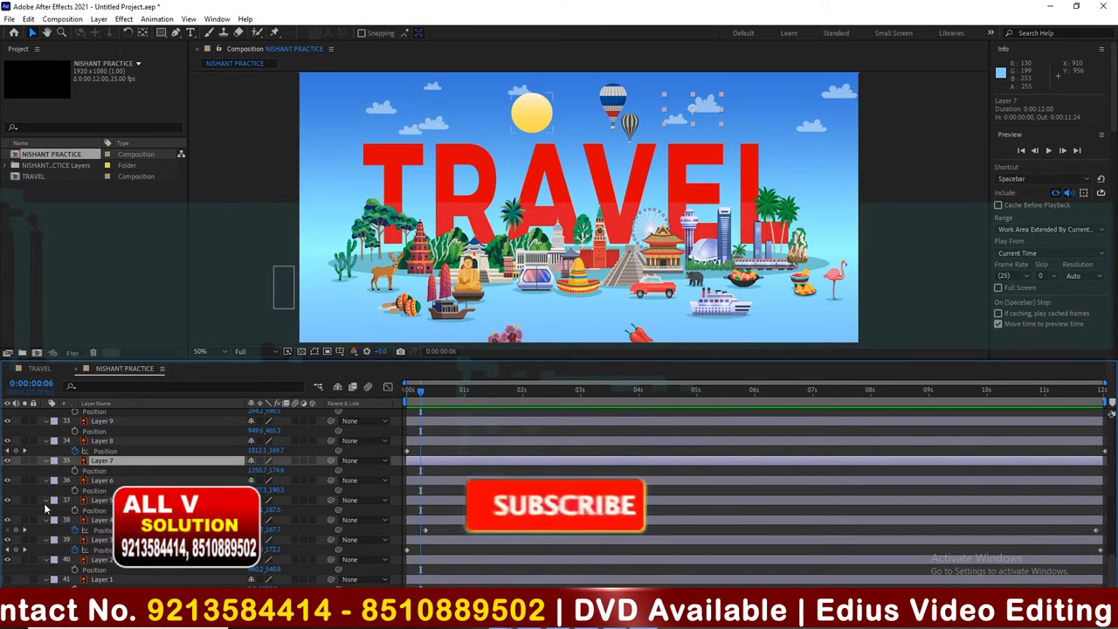
pyautogui.click(75, 470)
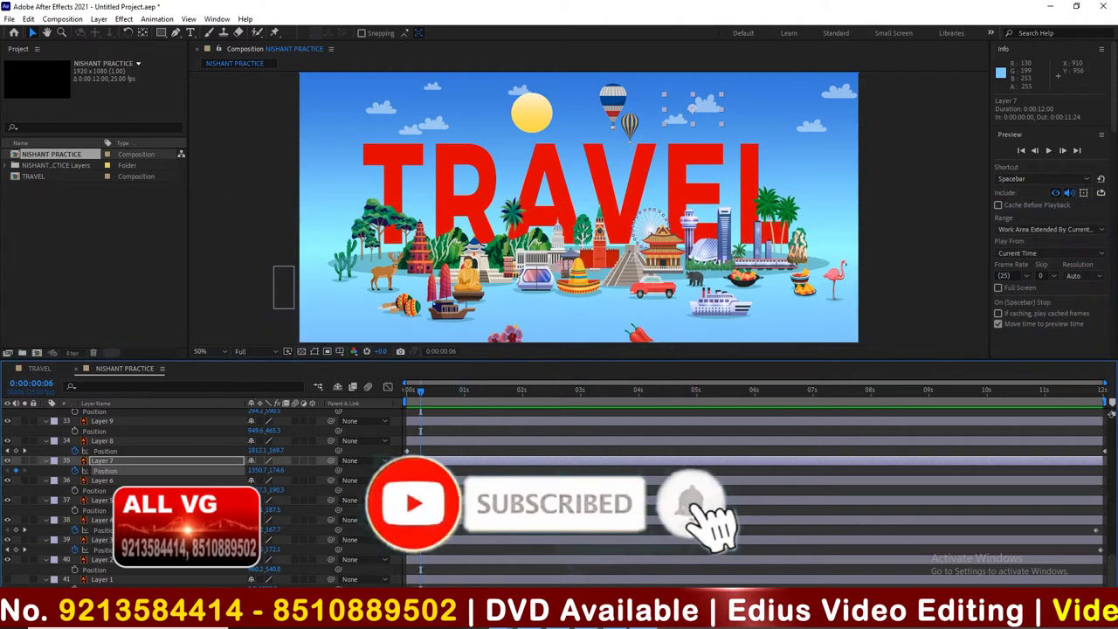
pyautogui.moveTo(420, 470); pyautogui.dragTo(1077, 483)
pyautogui.moveTo(684, 121); pyautogui.dragTo(740, 124)
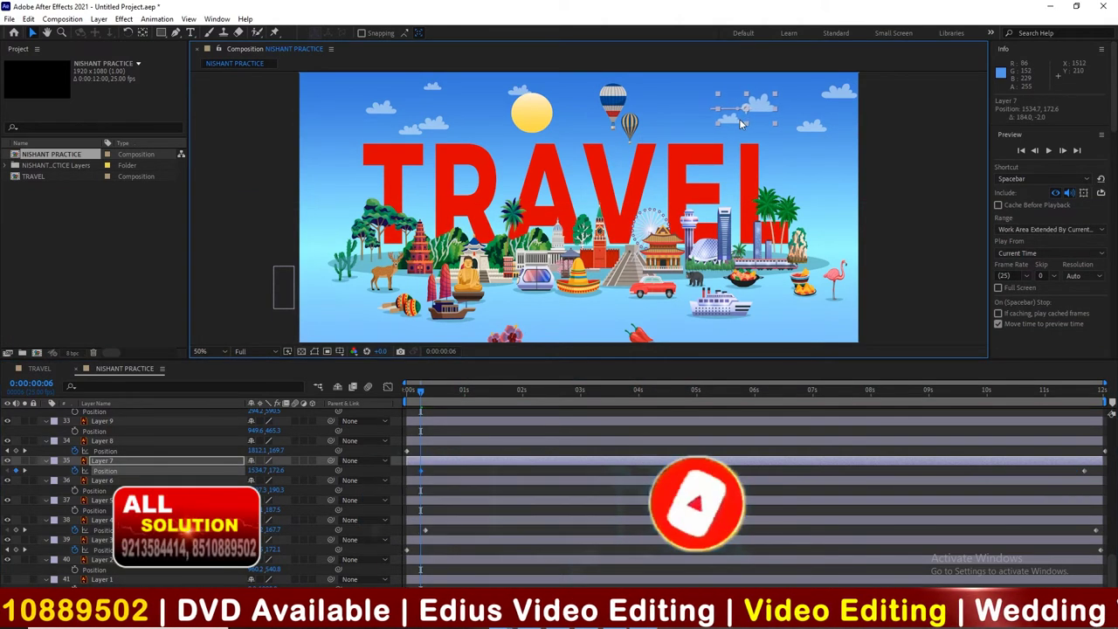
# Step: Preview the clouds drifting in, then select the hot-air balloon layer
pyautogui.press('space')
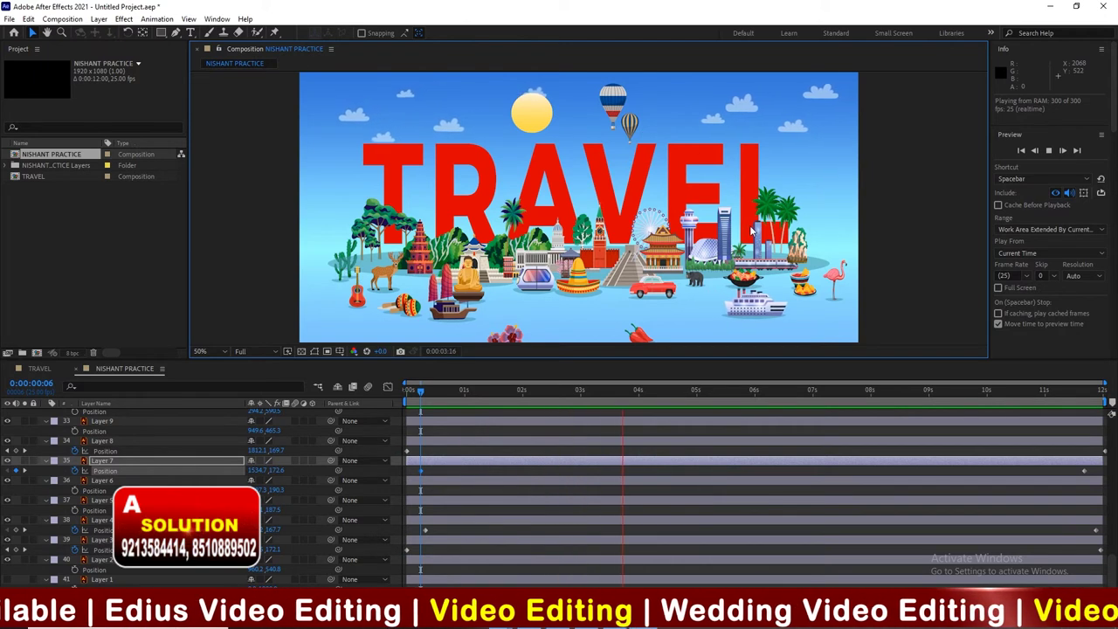
pyautogui.press('space')
pyautogui.click(617, 110)
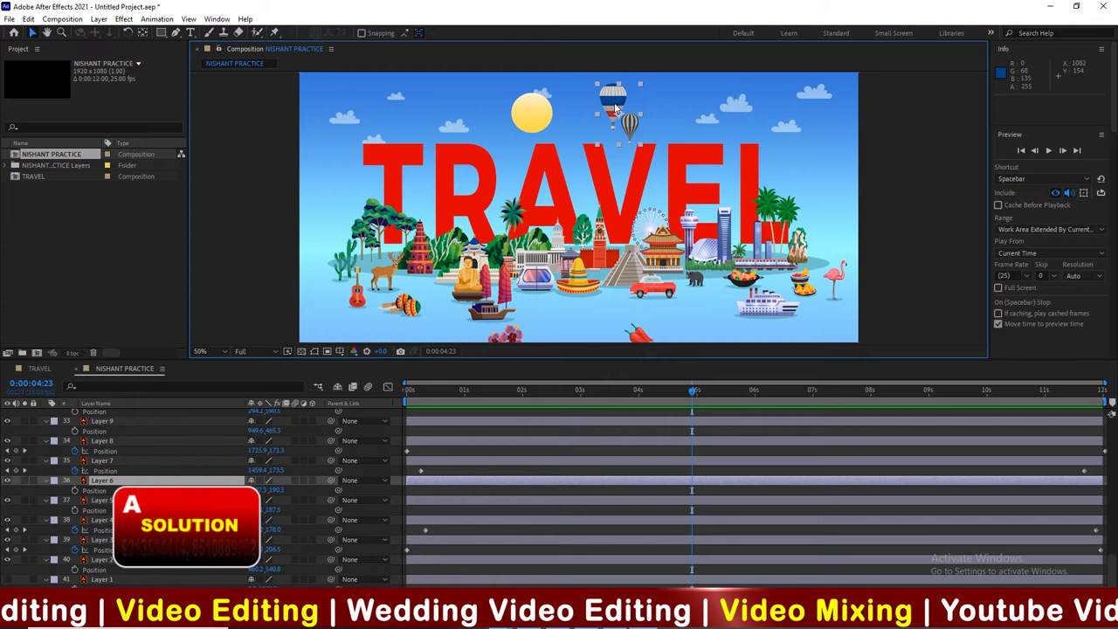
# Step: Keyframe the balloon's Position at 1:23, start it low among the TRAVEL letters, and preview
pyautogui.click(463, 392)
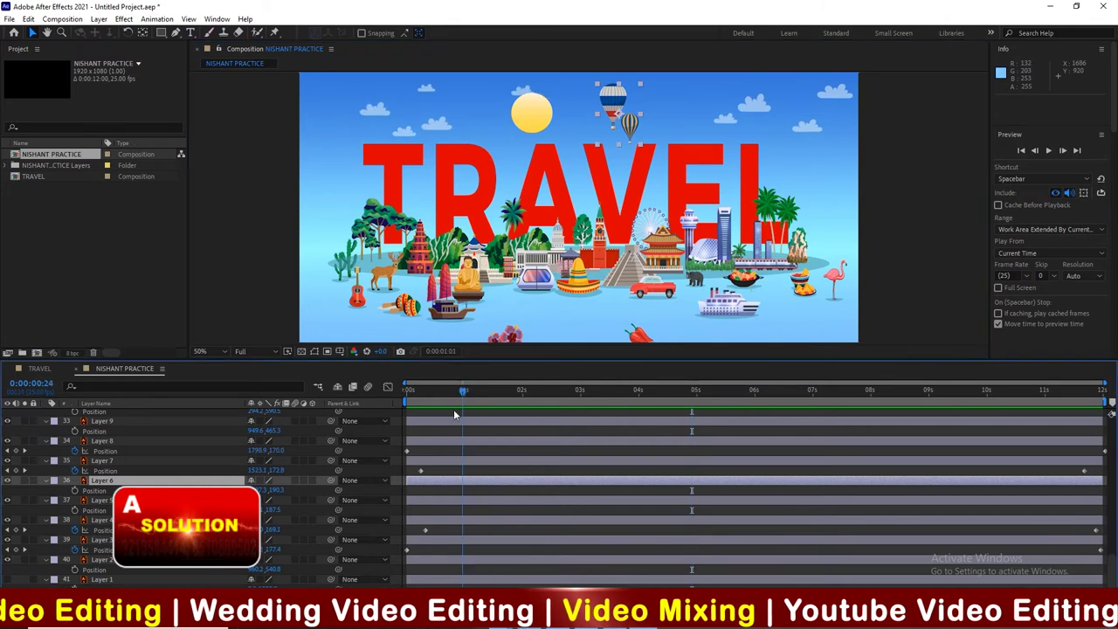
pyautogui.moveTo(432, 417); pyautogui.dragTo(422, 420)
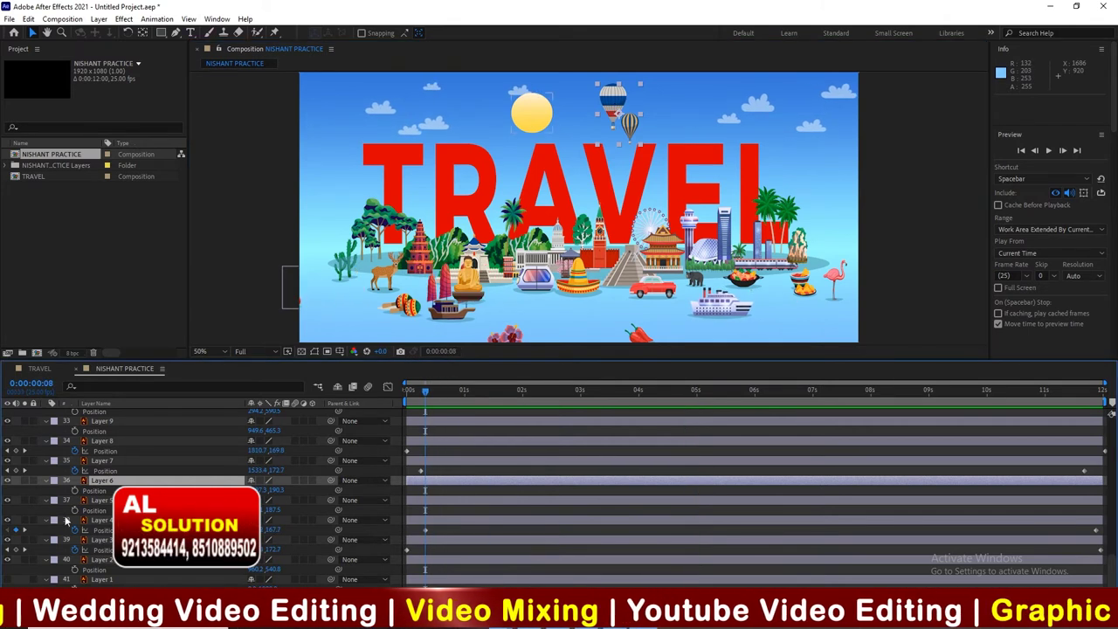
pyautogui.click(75, 492)
pyautogui.moveTo(425, 491); pyautogui.dragTo(650, 495)
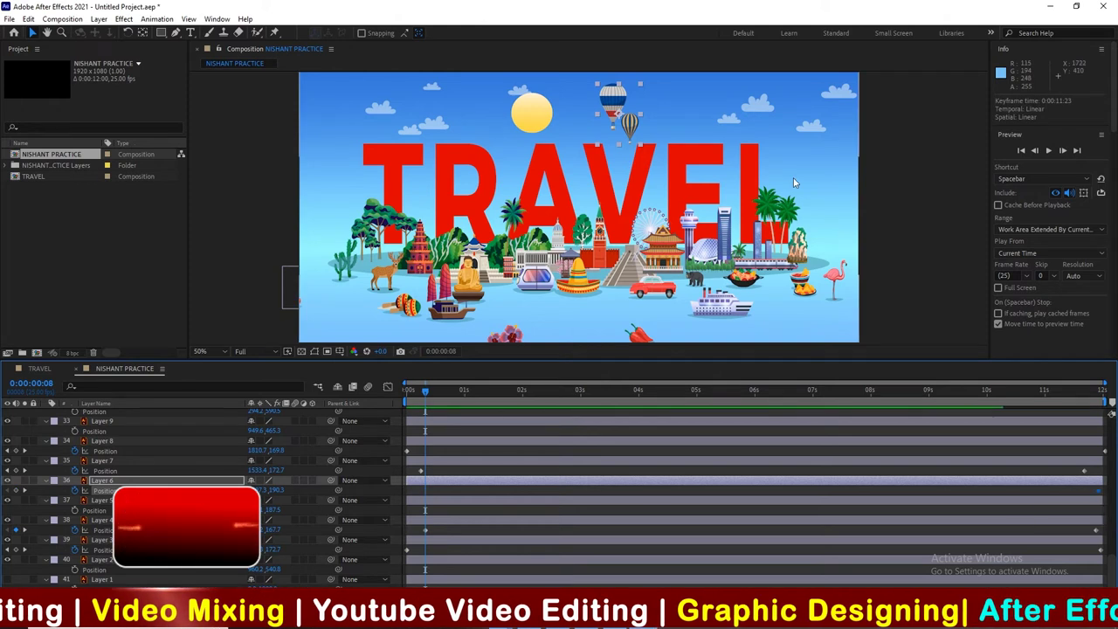
pyautogui.moveTo(625, 102); pyautogui.dragTo(627, 163)
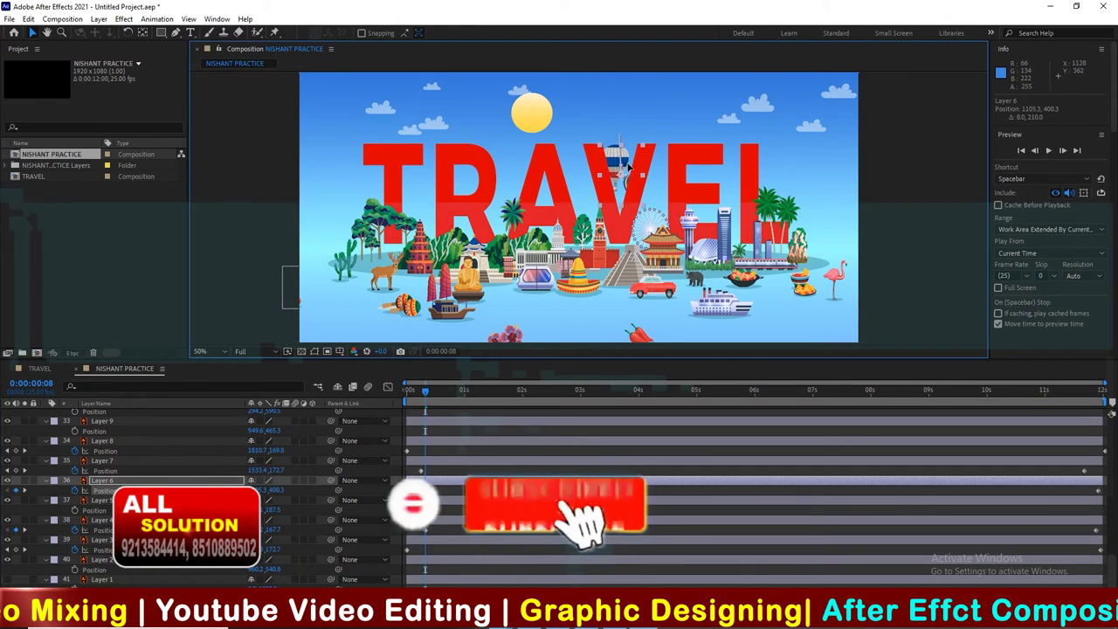
pyautogui.click(729, 601)
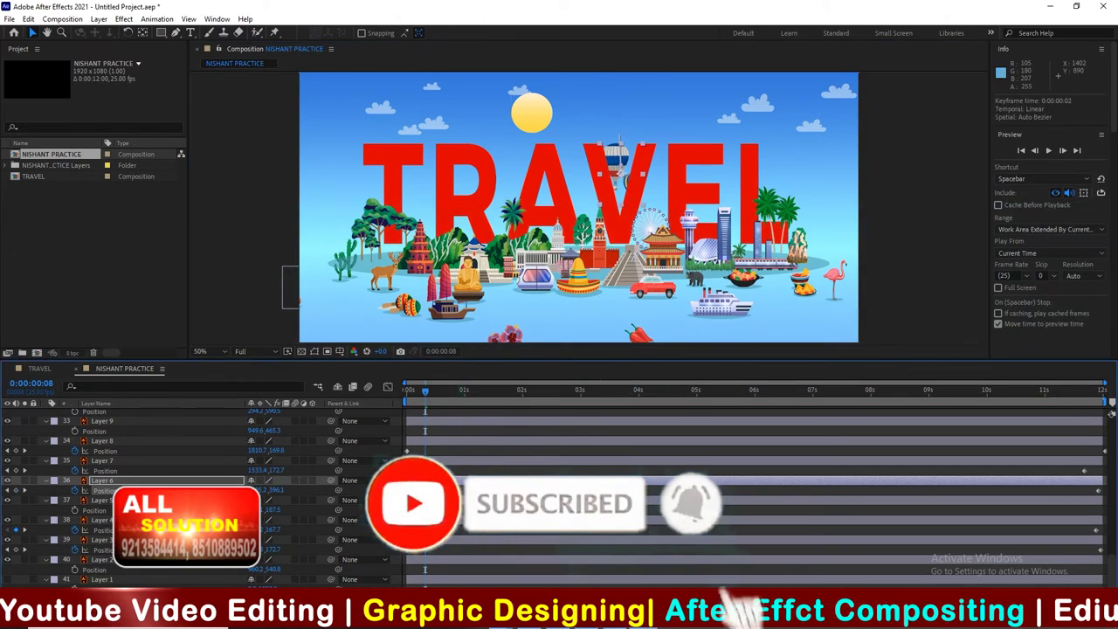
pyautogui.press('space')
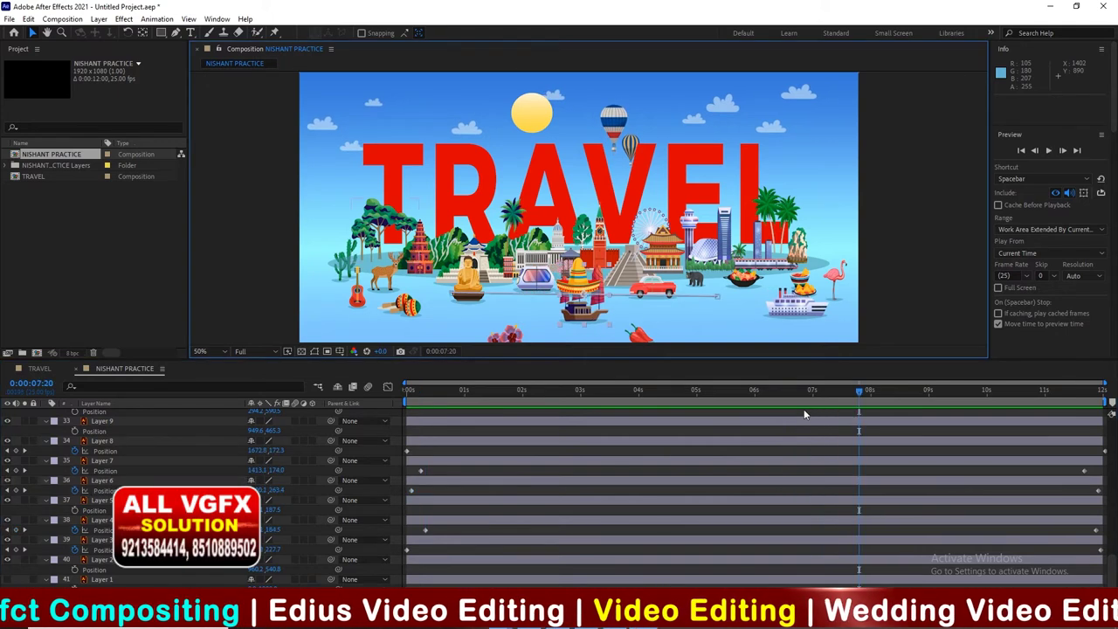
pyautogui.moveTo(846, 394)
pyautogui.mouseDown()
pyautogui.moveTo(1052, 400)
pyautogui.moveTo(516, 433)
pyautogui.moveTo(536, 433)
pyautogui.mouseUp()
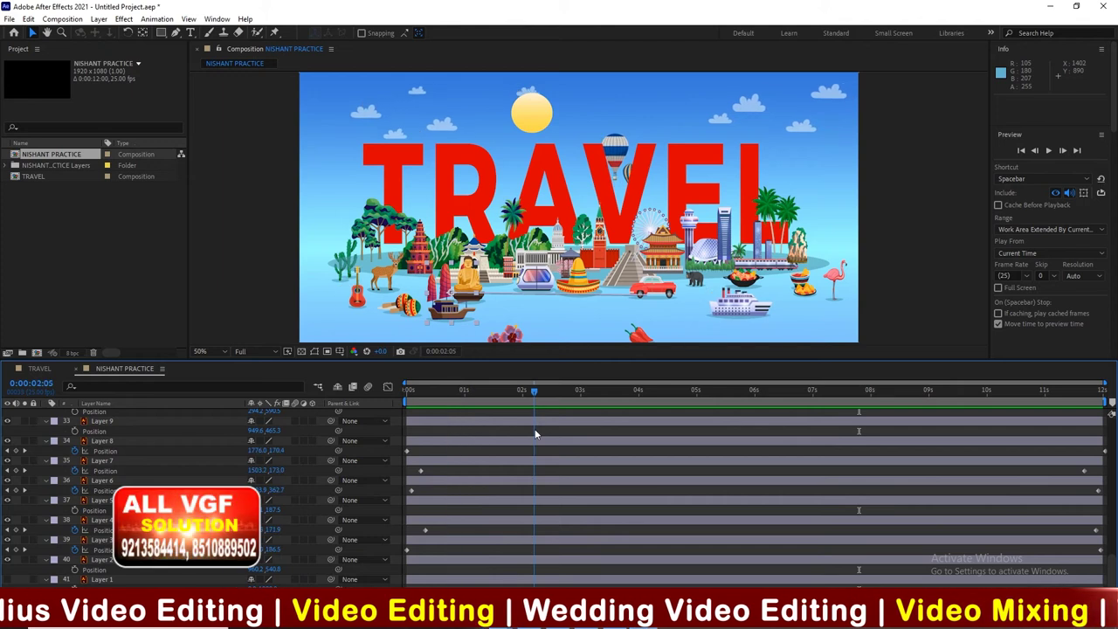
# Step: Start the TRAVEL text nudged right with two Shift+Right presses, then preview its slide
pyautogui.click(559, 196)
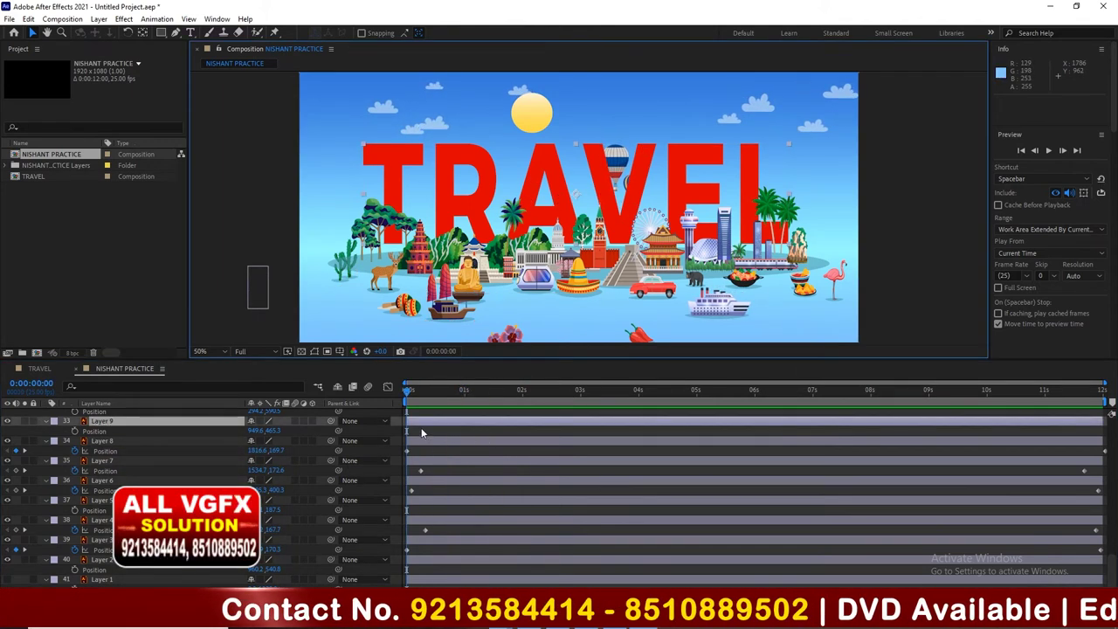
pyautogui.click(420, 427)
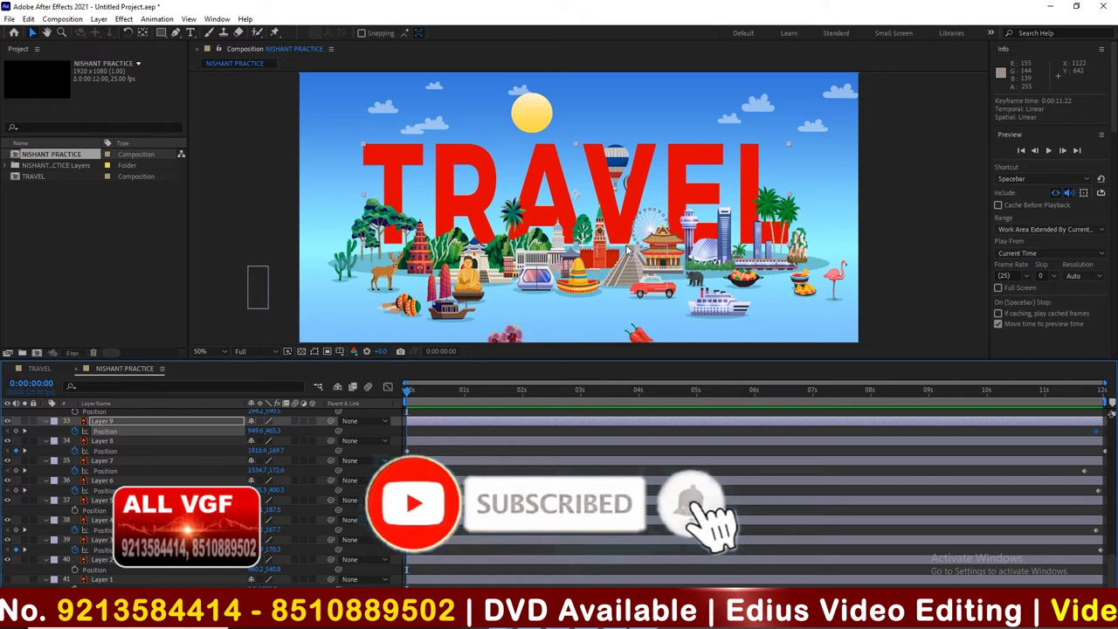
pyautogui.hotkey('shift', 'Right')
pyautogui.hotkey('shift', 'Right')
pyautogui.hotkey('shift', 'Right')
pyautogui.hotkey('shift', 'Right')
pyautogui.hotkey('shift', 'Right')
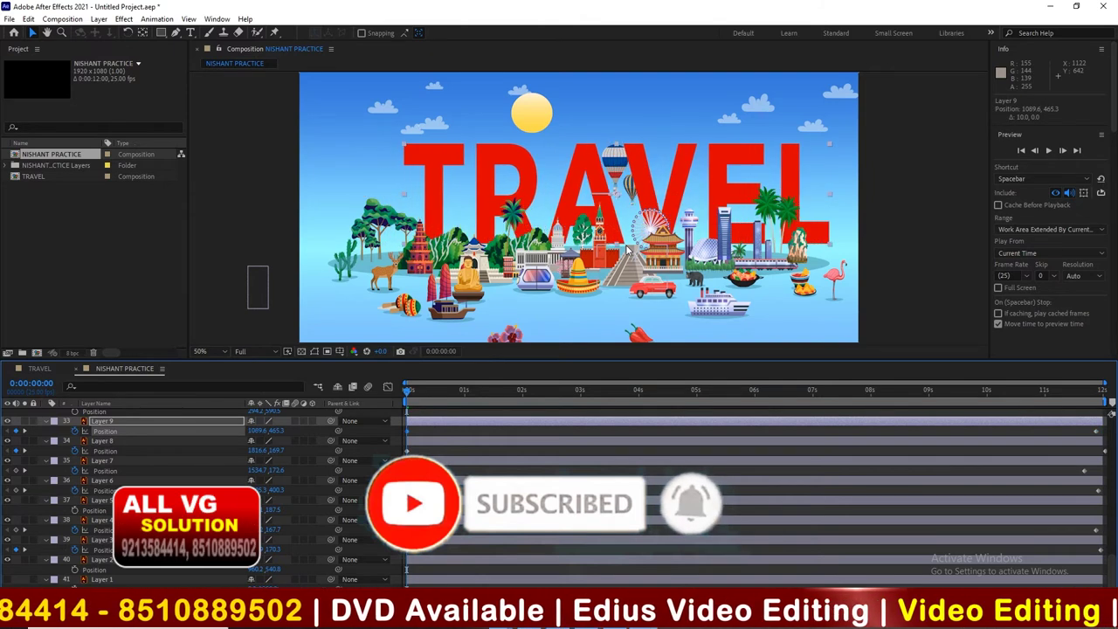
pyautogui.hotkey('shift', 'Right')
pyautogui.hotkey('shift', 'Right')
pyautogui.hotkey('shift', 'Right')
pyautogui.press('space')
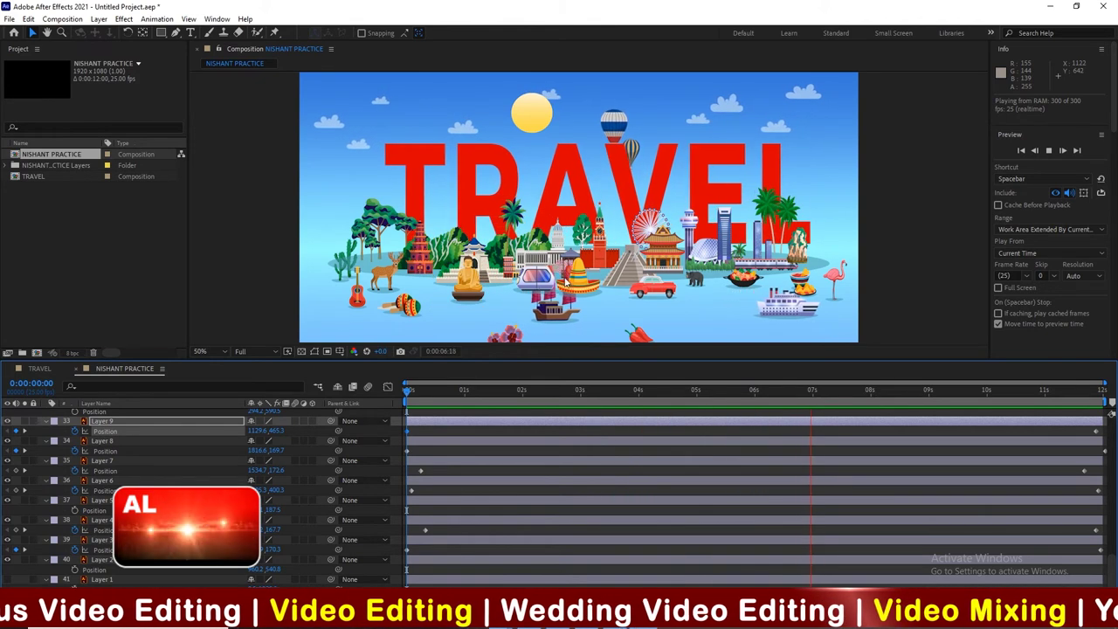
pyautogui.click(773, 297)
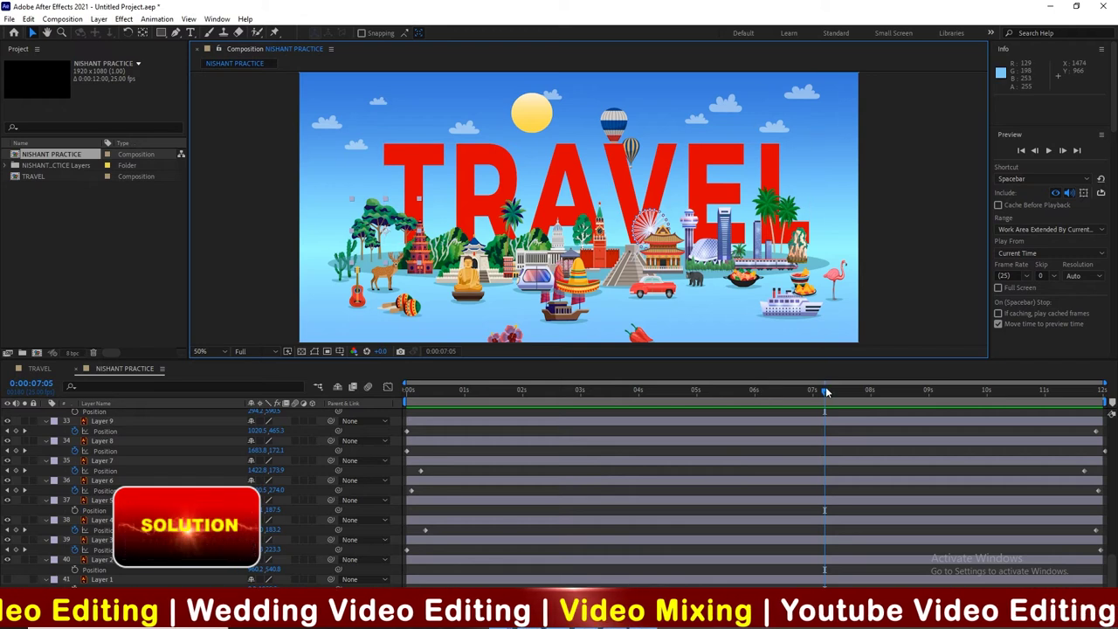
pyautogui.moveTo(826, 392); pyautogui.dragTo(729, 392)
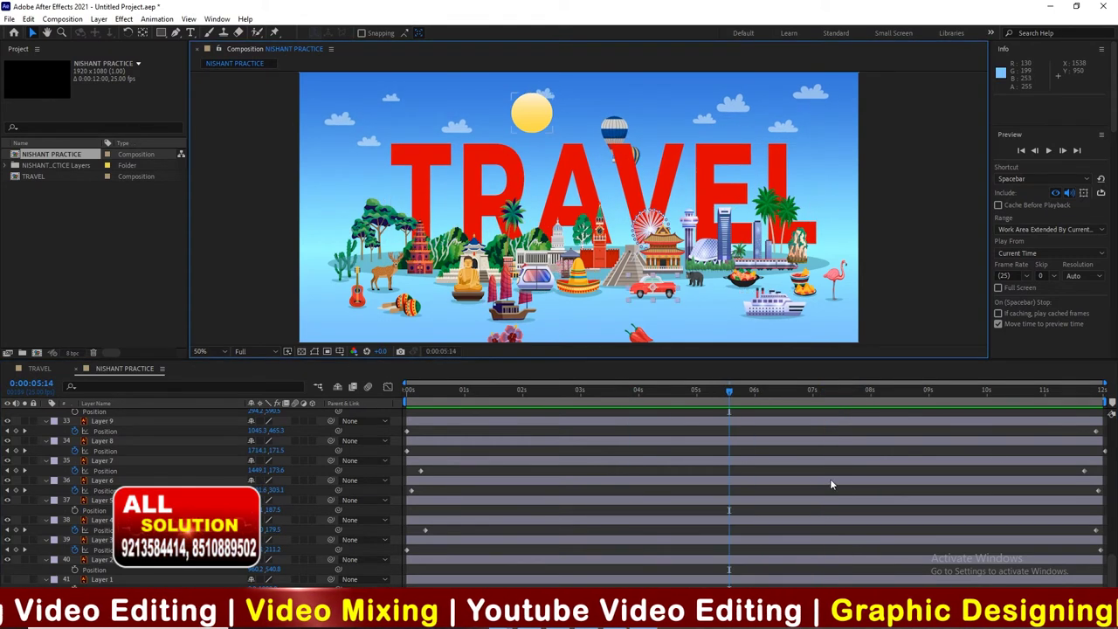
pyautogui.moveTo(1113, 572); pyautogui.dragTo(1101, 419)
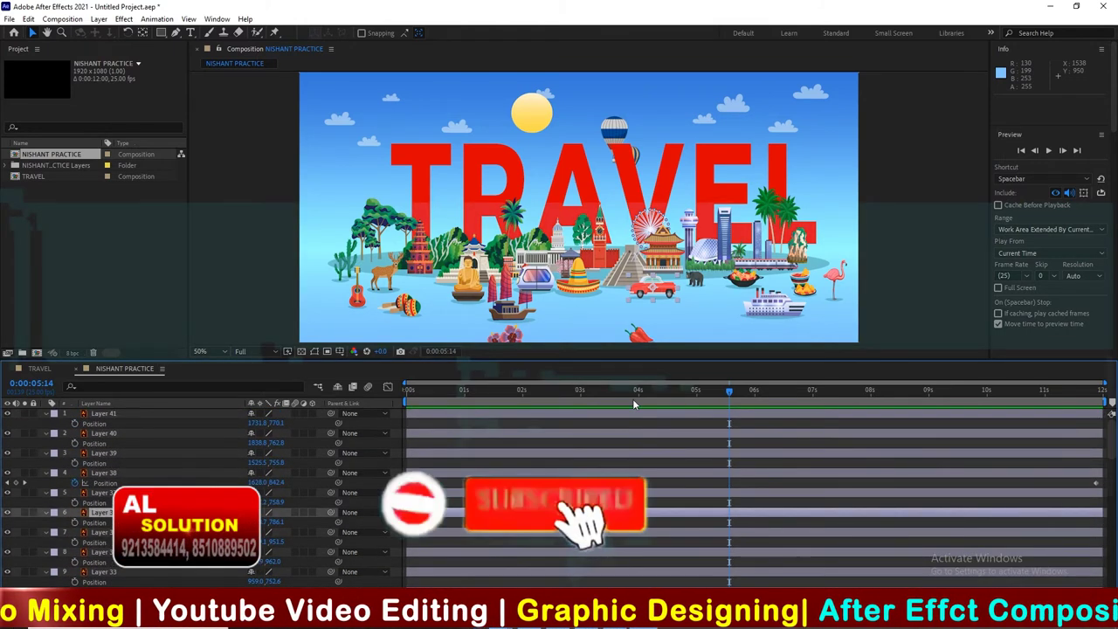
# Step: Shift the red car's first Position keyframe 70 pixels left and preview to about 10 seconds
pyautogui.press('Home')
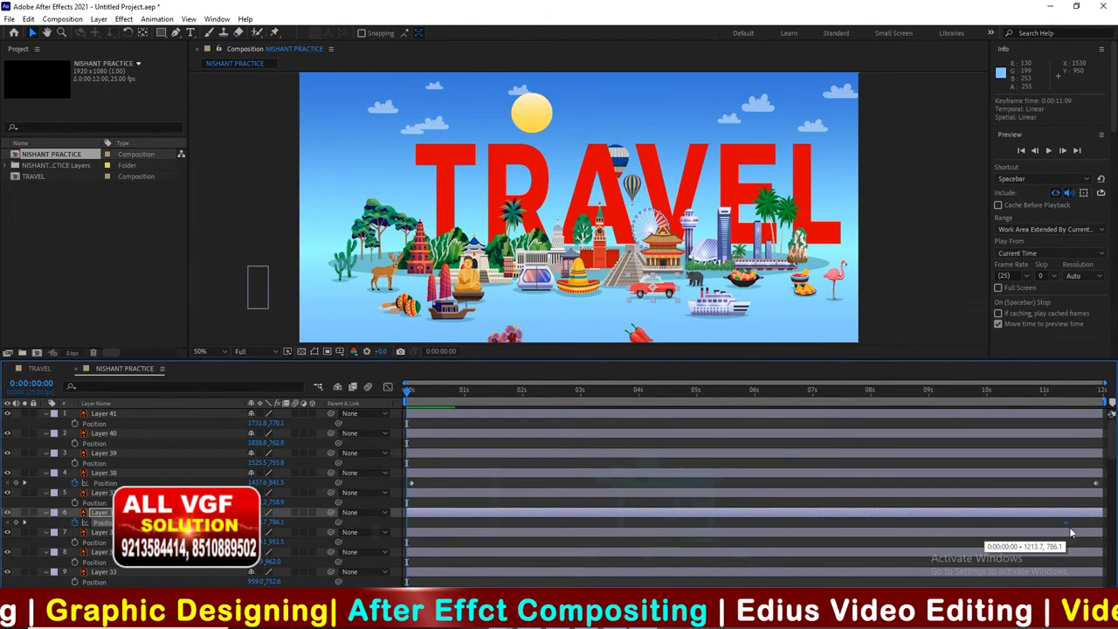
pyautogui.moveTo(655, 291); pyautogui.dragTo(651, 291)
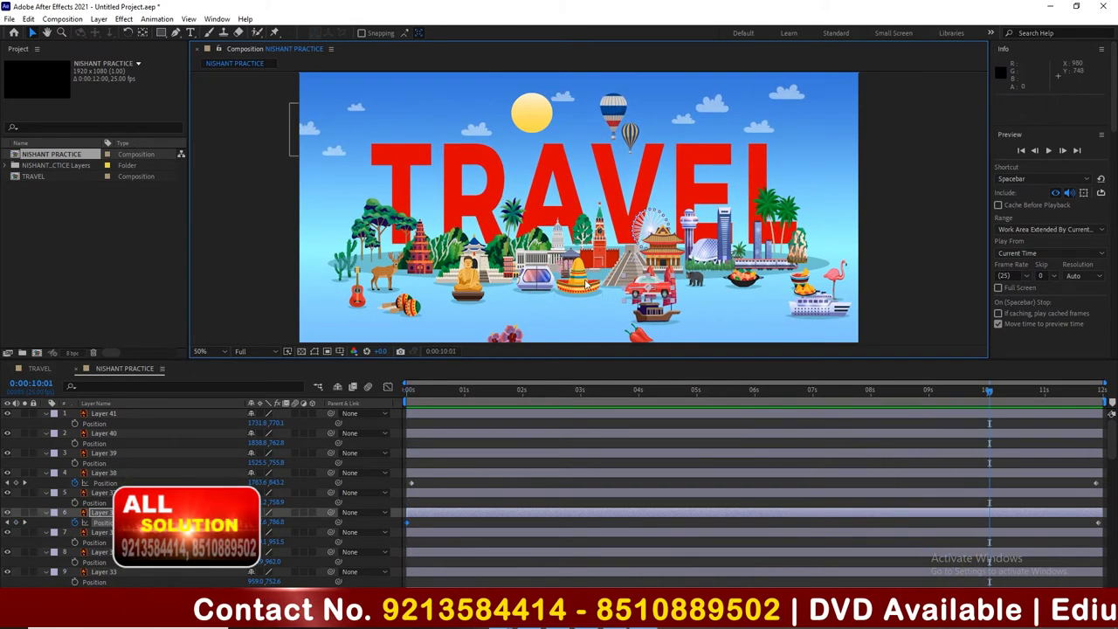
pyautogui.click(103, 571)
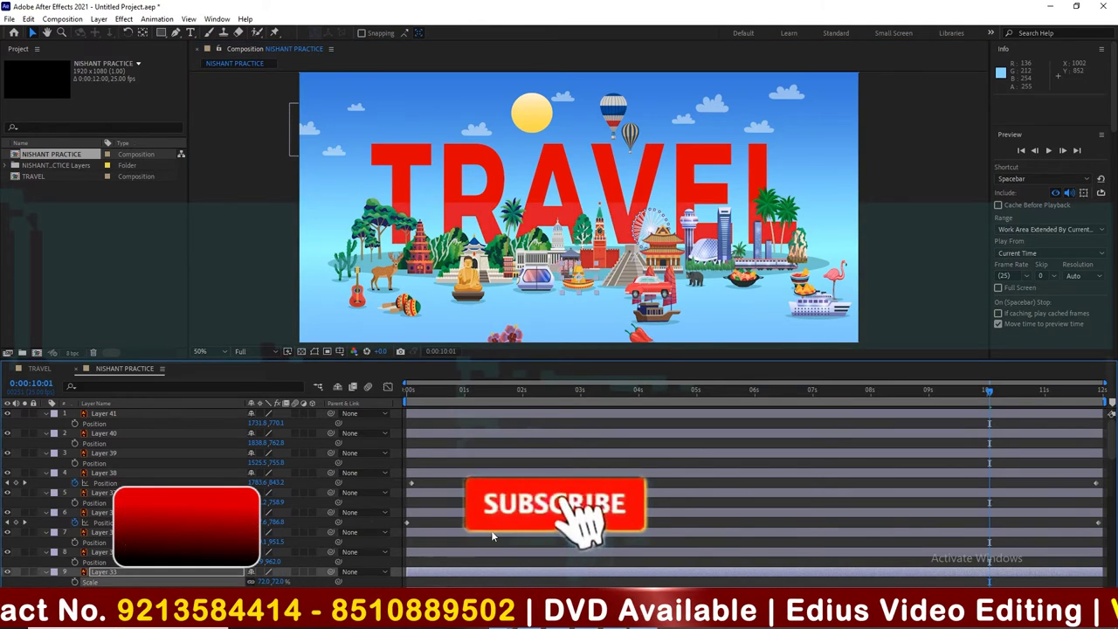
# Step: Give the sun layer a Scale keyframe starting at 138%
pyautogui.scroll(-1, 492, 536)
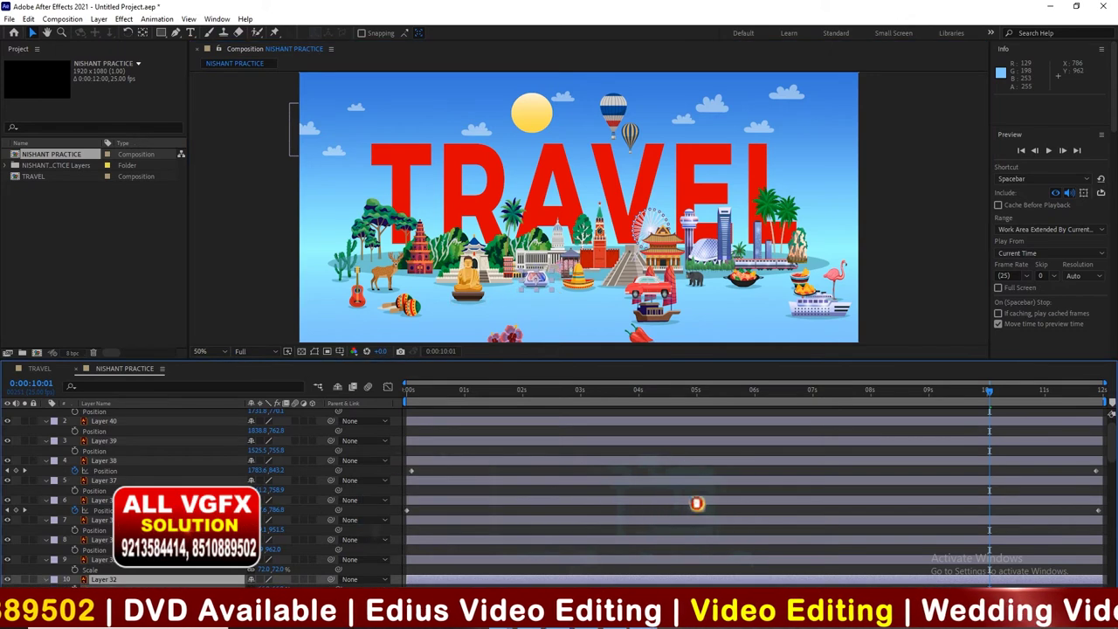
pyautogui.moveTo(648, 398)
pyautogui.mouseDown()
pyautogui.moveTo(536, 398)
pyautogui.moveTo(1089, 423)
pyautogui.moveTo(337, 441)
pyautogui.mouseUp()
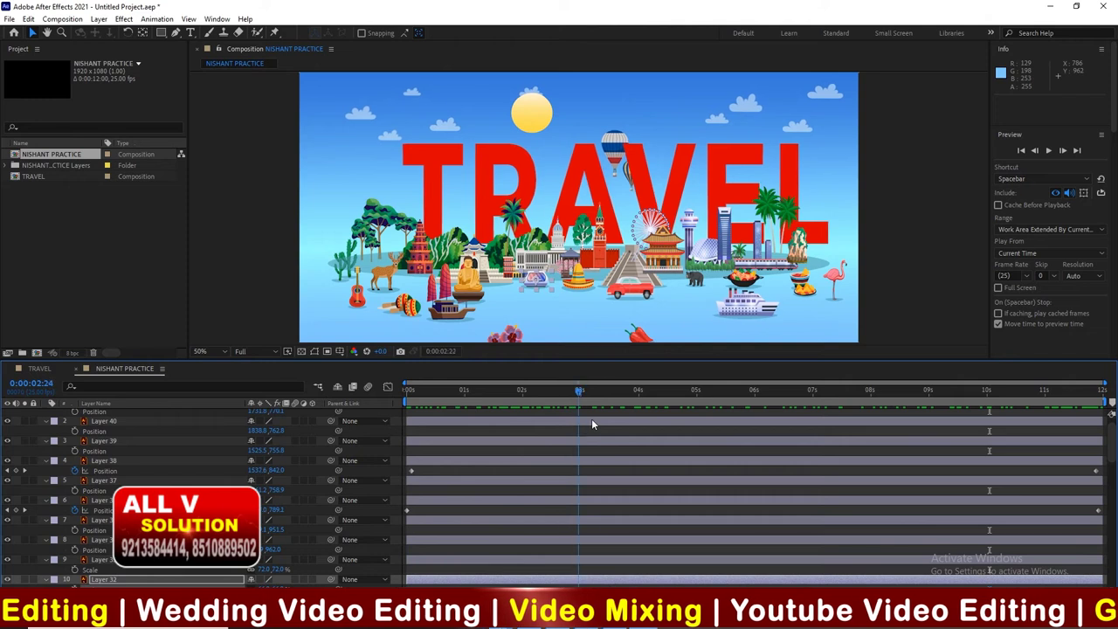
pyautogui.moveTo(337, 436)
pyautogui.mouseDown()
pyautogui.moveTo(650, 422)
pyautogui.moveTo(356, 439)
pyautogui.mouseUp()
pyautogui.click(533, 103)
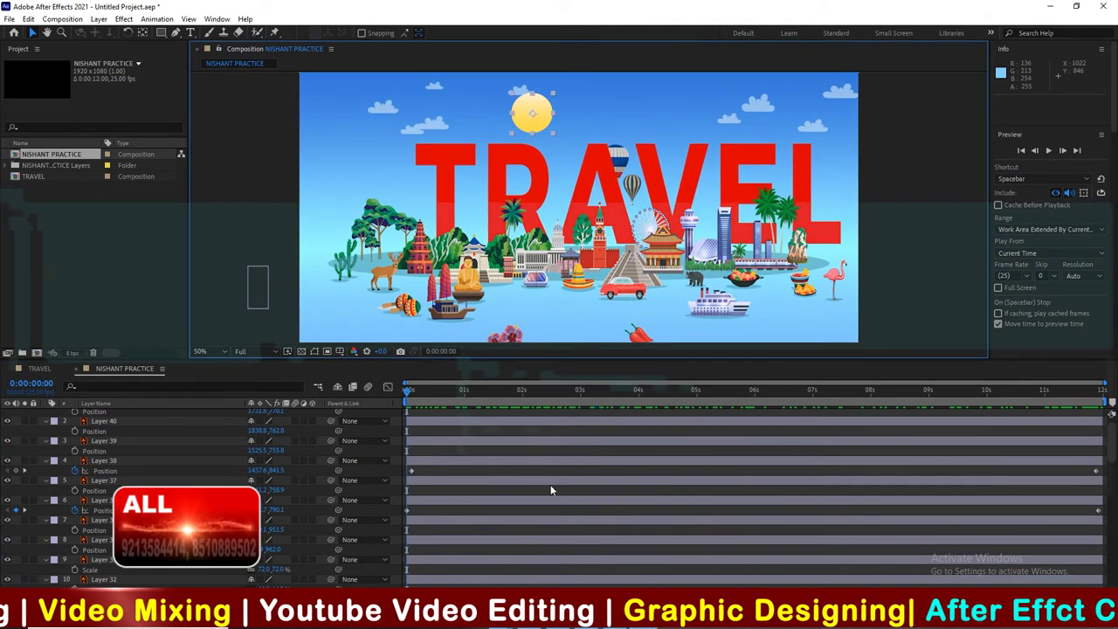
pyautogui.scroll(-5, 550, 491)
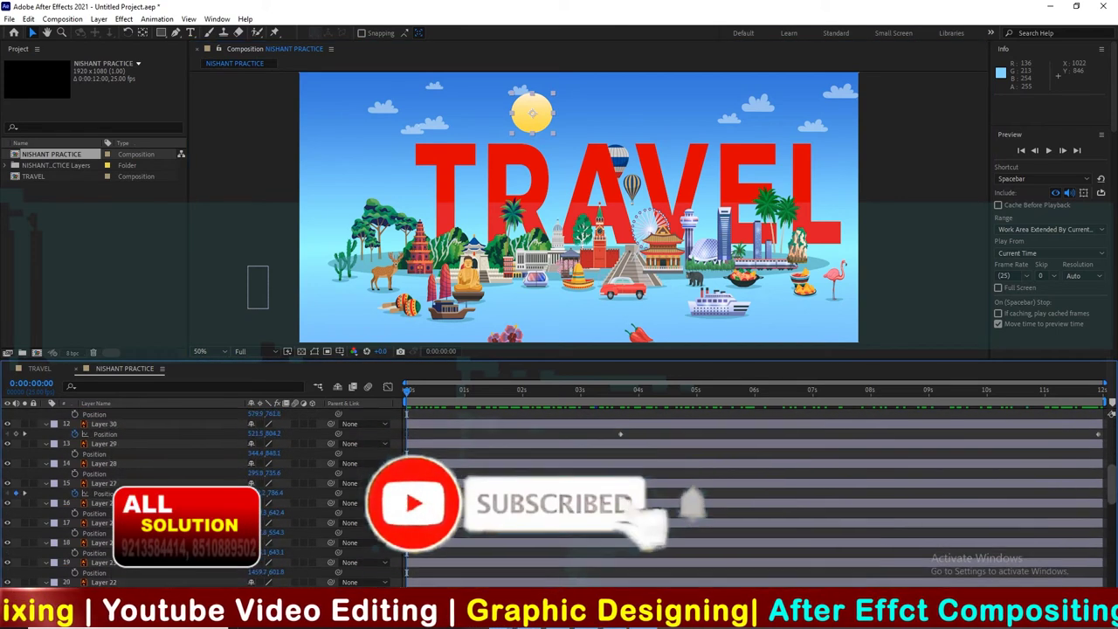
pyautogui.scroll(-5, 589, 524)
pyautogui.scroll(-5, 589, 583)
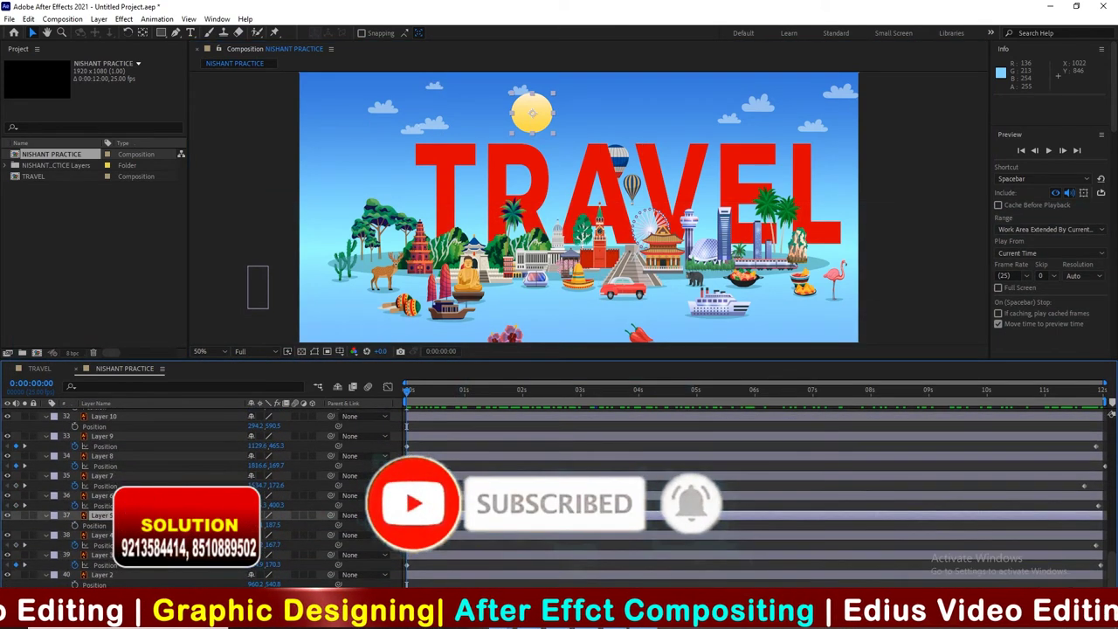
pyautogui.click(46, 514)
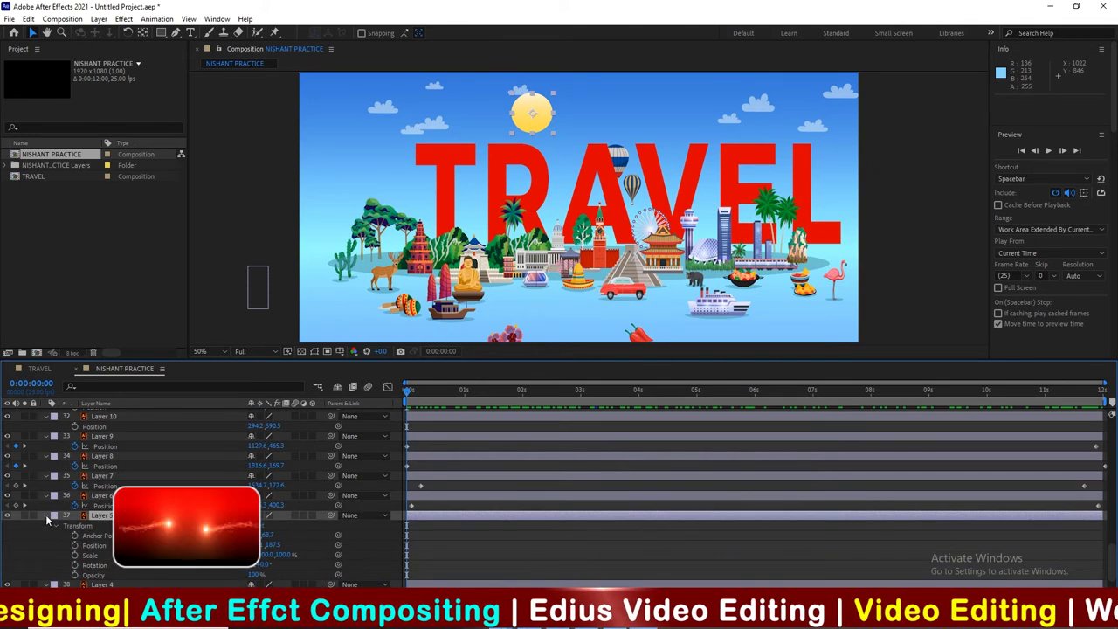
pyautogui.click(74, 554)
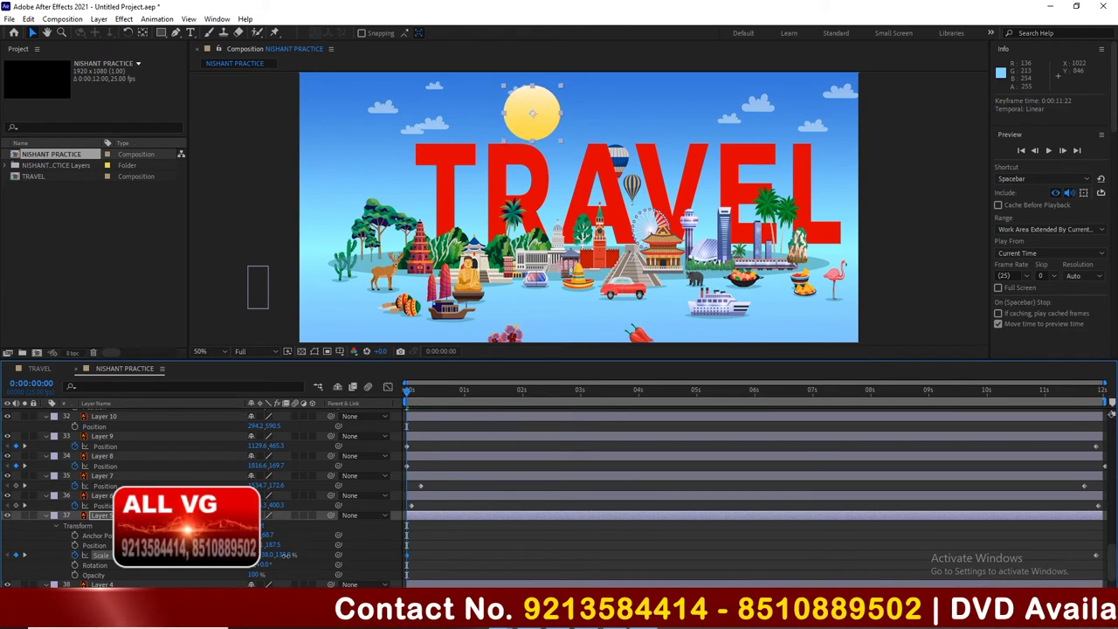
# Step: Preview the sun's shrinking scale up to 6:12, then select the TRAVEL text layer
pyautogui.press('space')
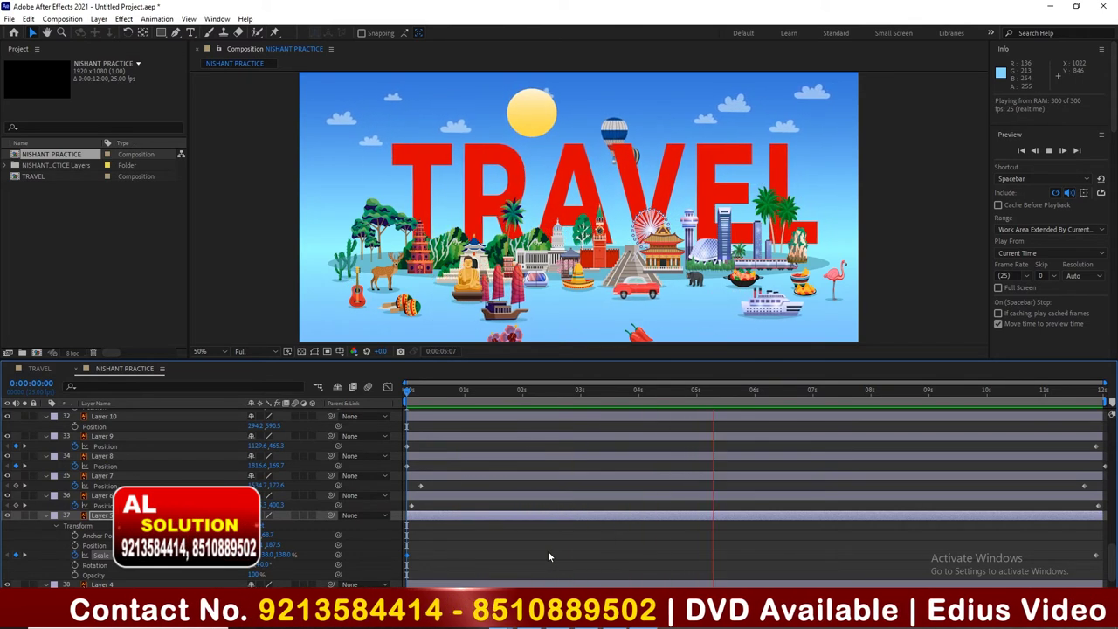
pyautogui.press('space')
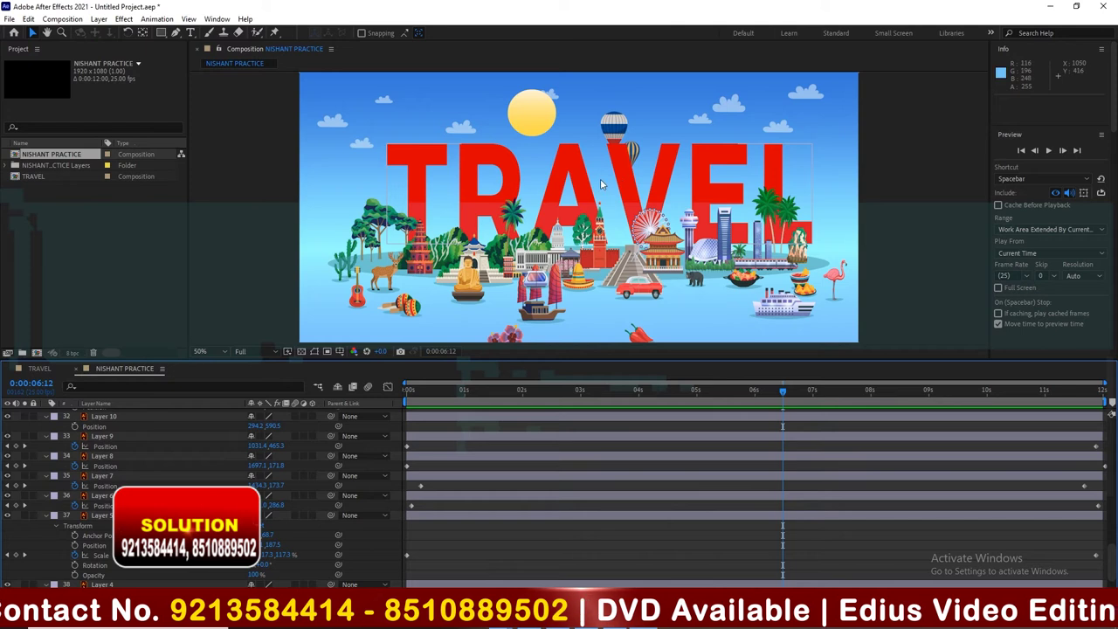
pyautogui.click(458, 186)
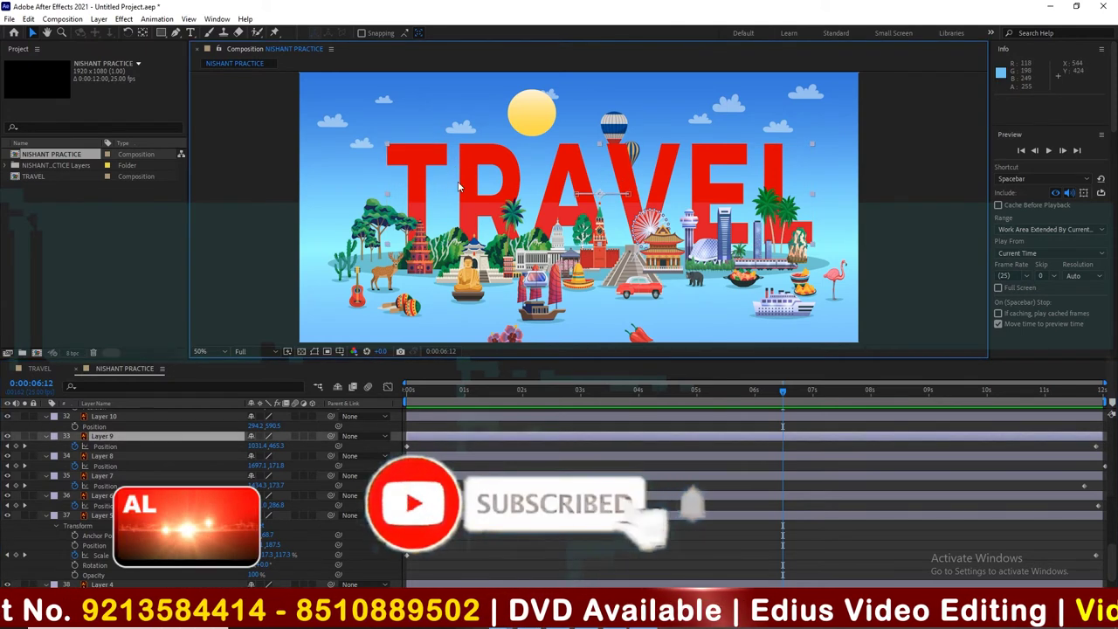
# Step: Show the Effects & Presets panel and select Layer 9, the TRAVEL text
pyautogui.click(217, 19)
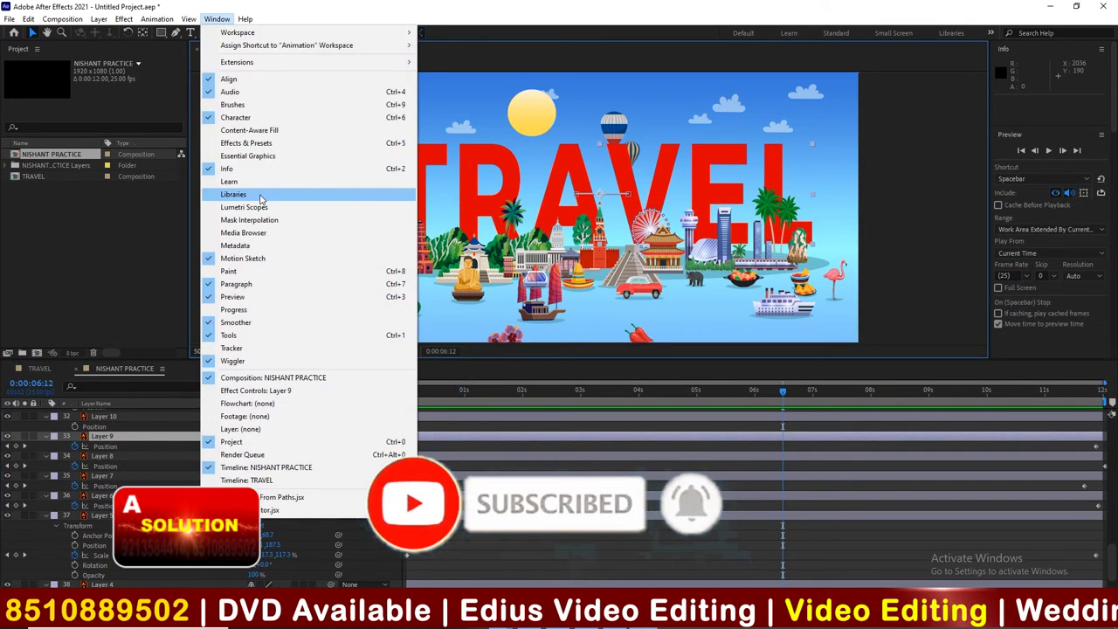
pyautogui.click(254, 143)
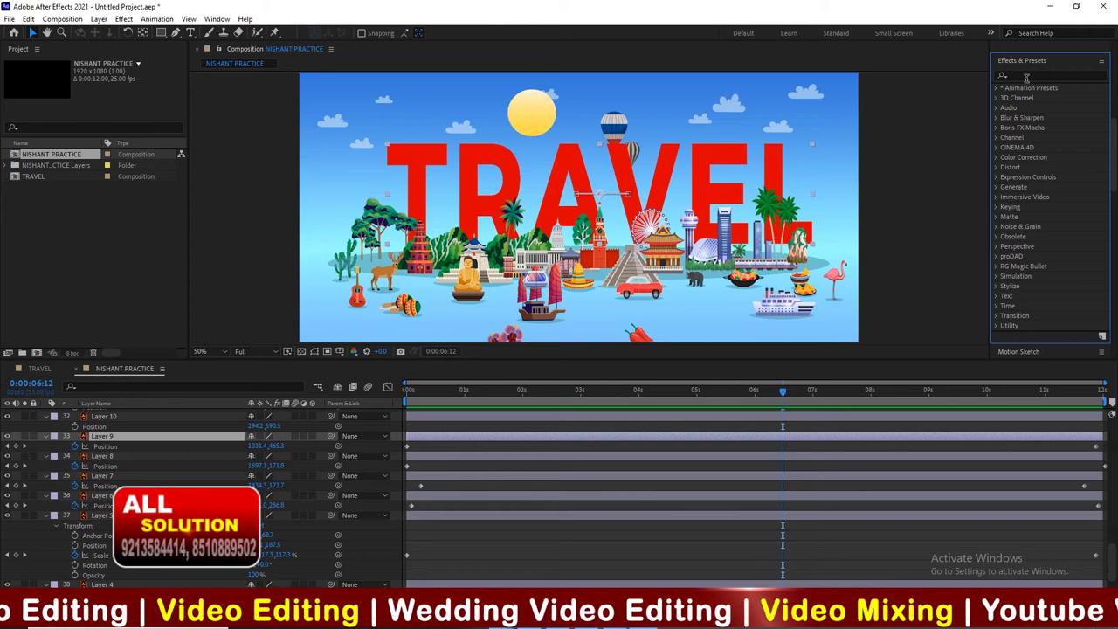
pyautogui.click(721, 182)
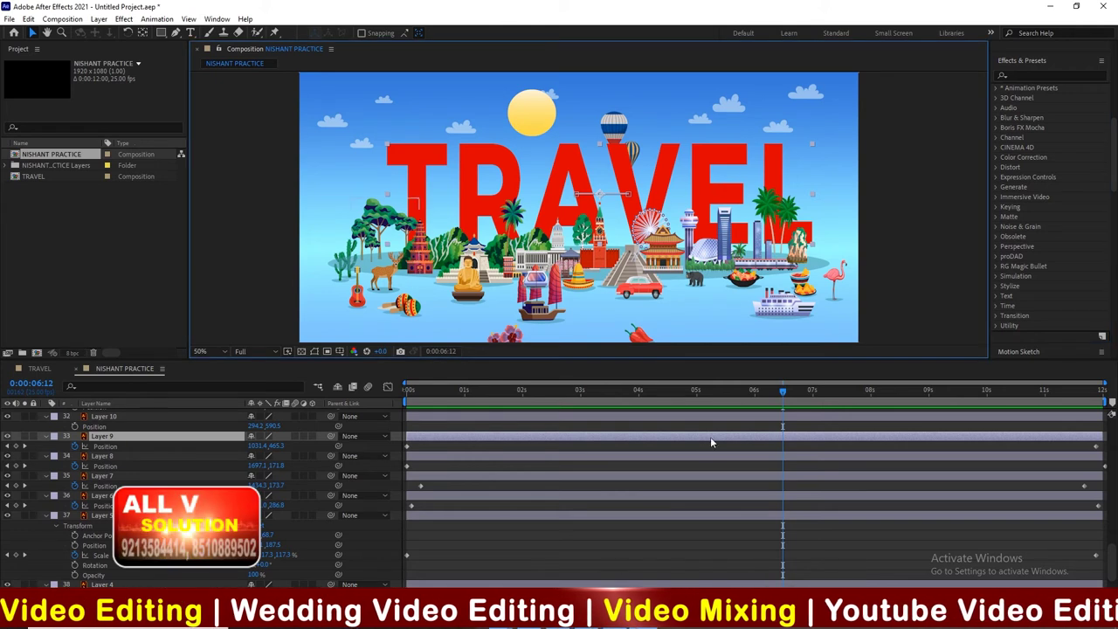
pyautogui.click(681, 412)
pyautogui.click(669, 436)
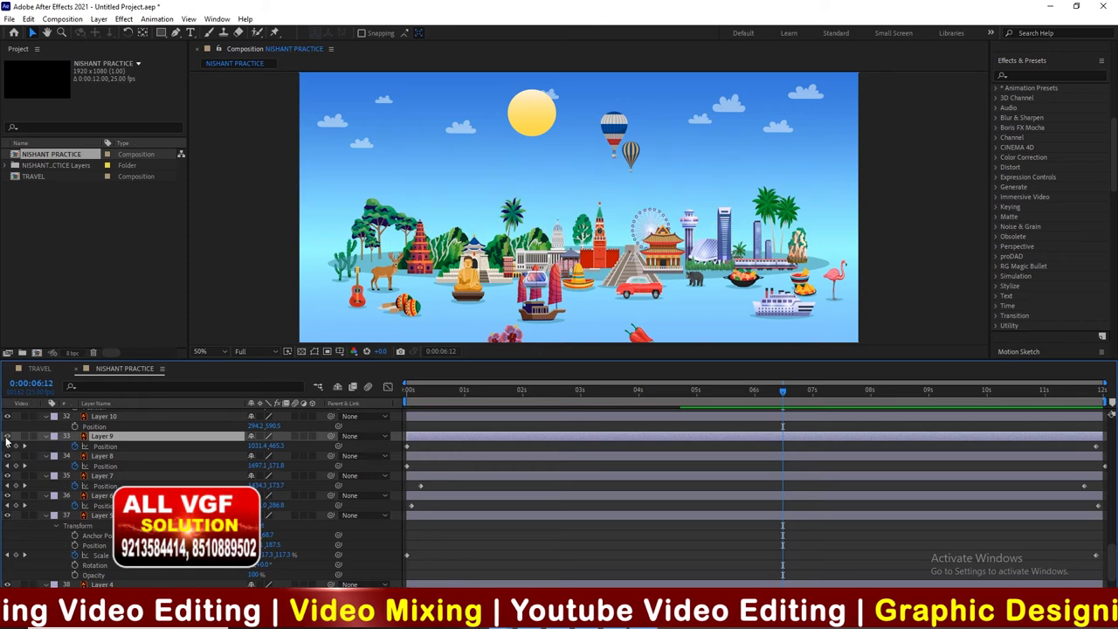
# Step: Apply Bevel Alpha to the TRAVEL text and raise Edge Thickness to 5.80
pyautogui.click(1024, 76)
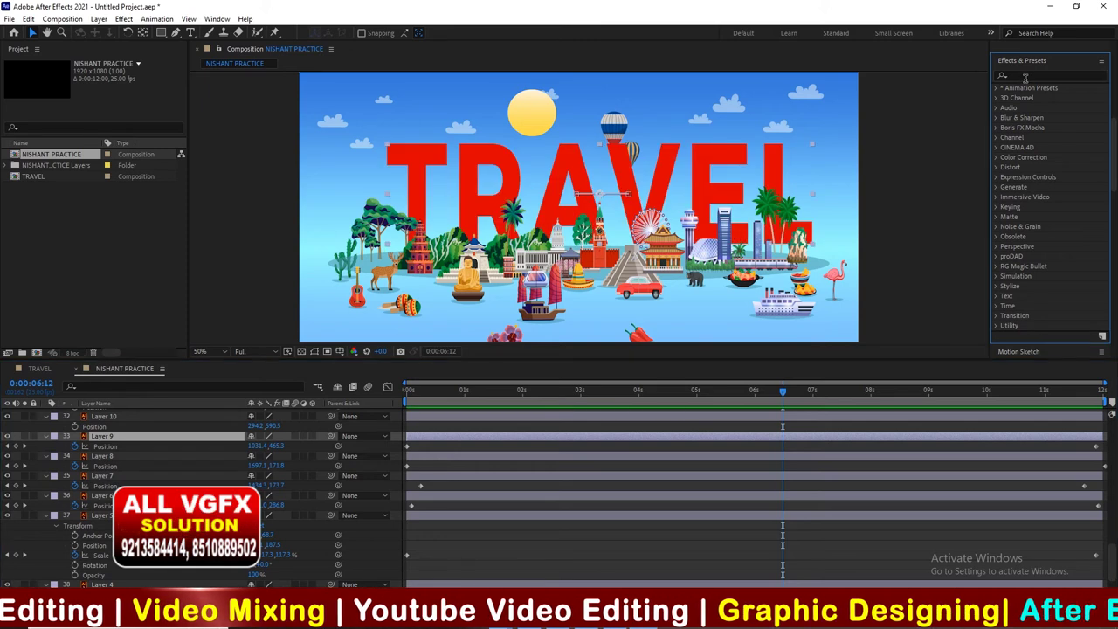
pyautogui.write('bevel')
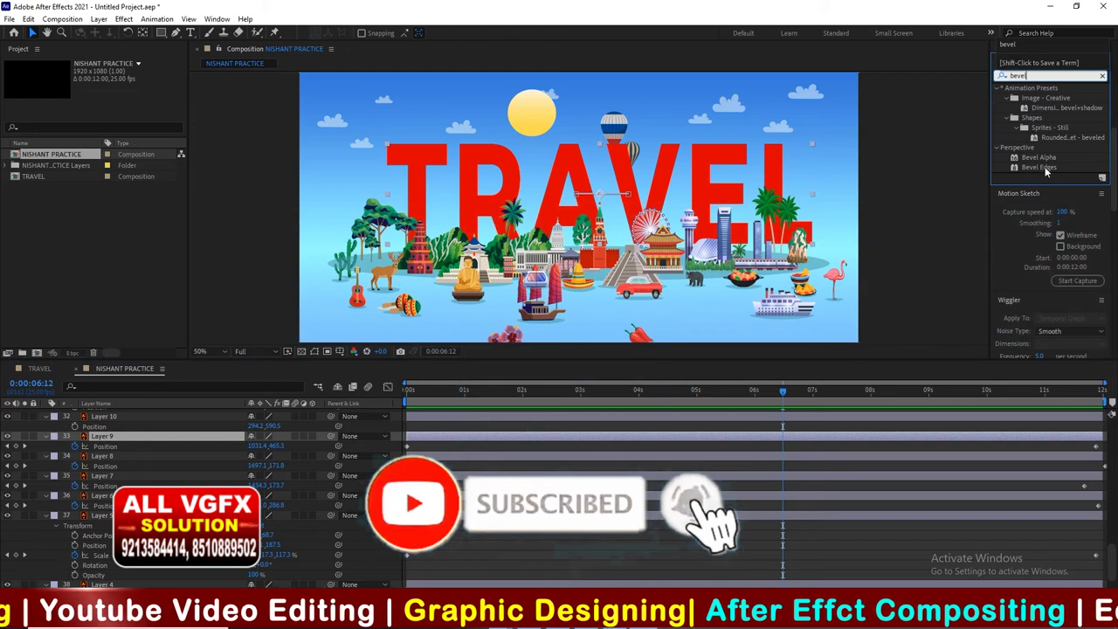
pyautogui.moveTo(1038, 158); pyautogui.dragTo(714, 189)
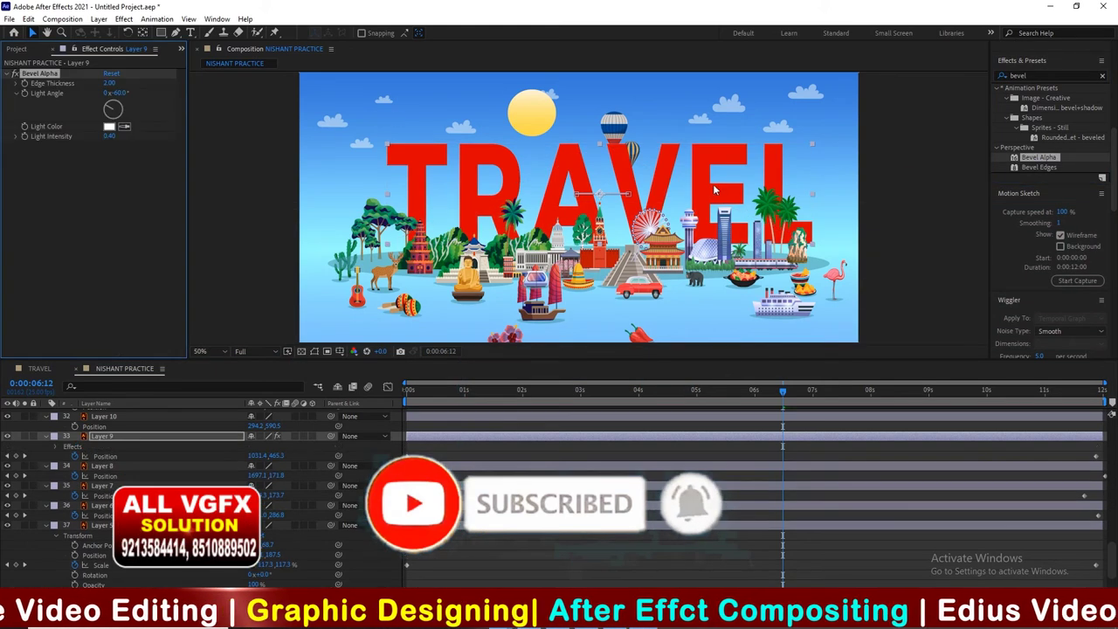
pyautogui.moveTo(110, 83); pyautogui.dragTo(135, 77)
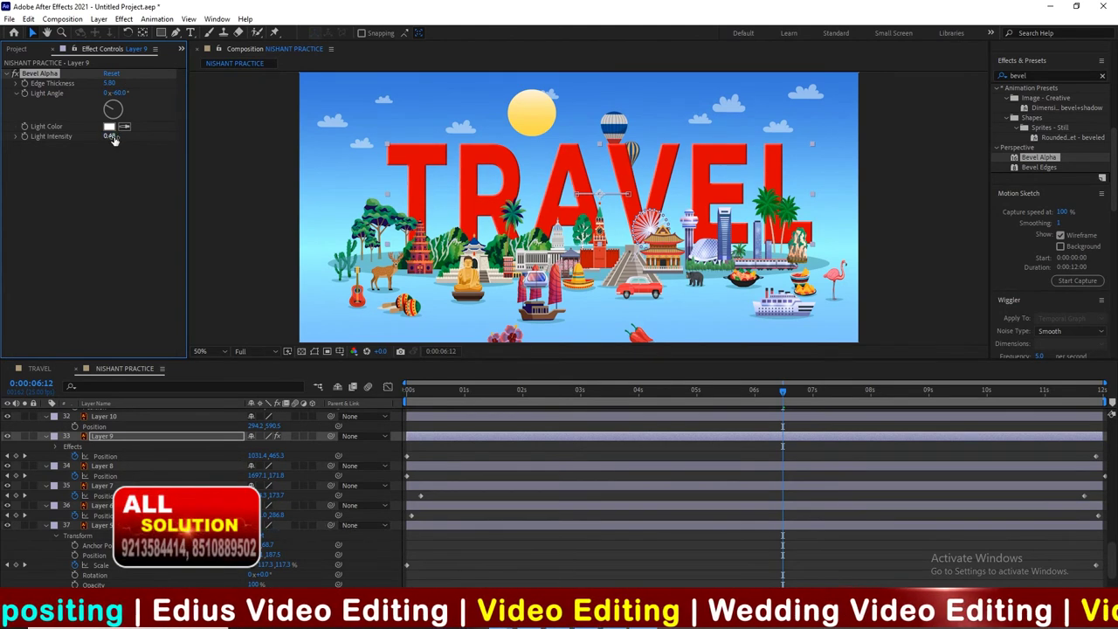
pyautogui.moveTo(524, 393); pyautogui.dragTo(666, 395)
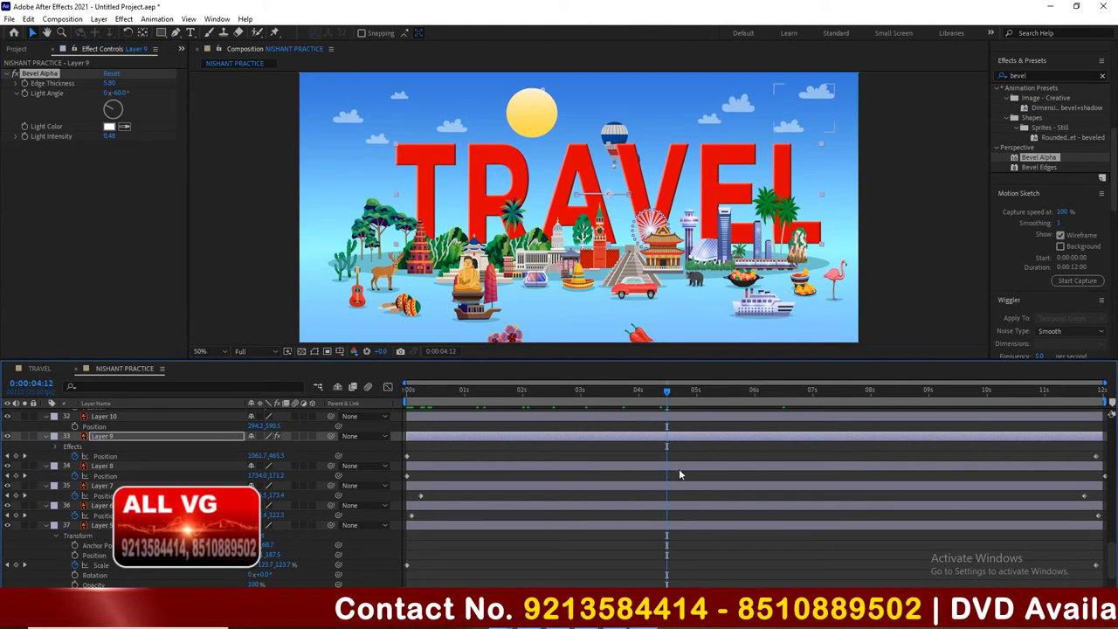
# Step: Collapse every layer's properties with Ctrl+A and Ctrl+`, then deselect all layers
pyautogui.hotkey('ctrl', 'a')
pyautogui.hotkey('ctrl', '`')
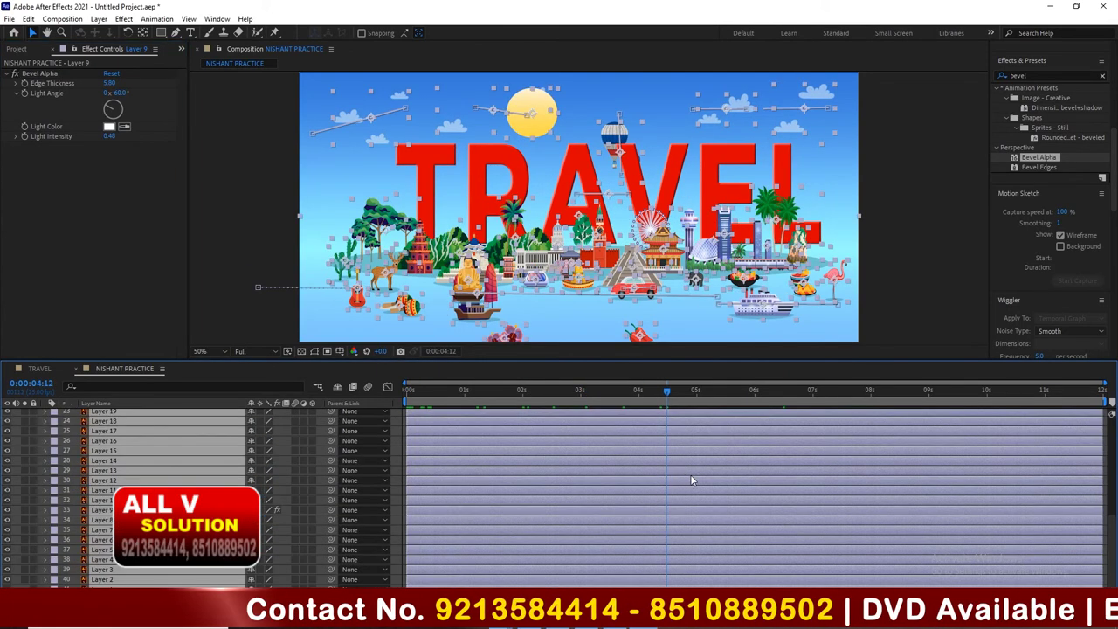
pyautogui.click(907, 311)
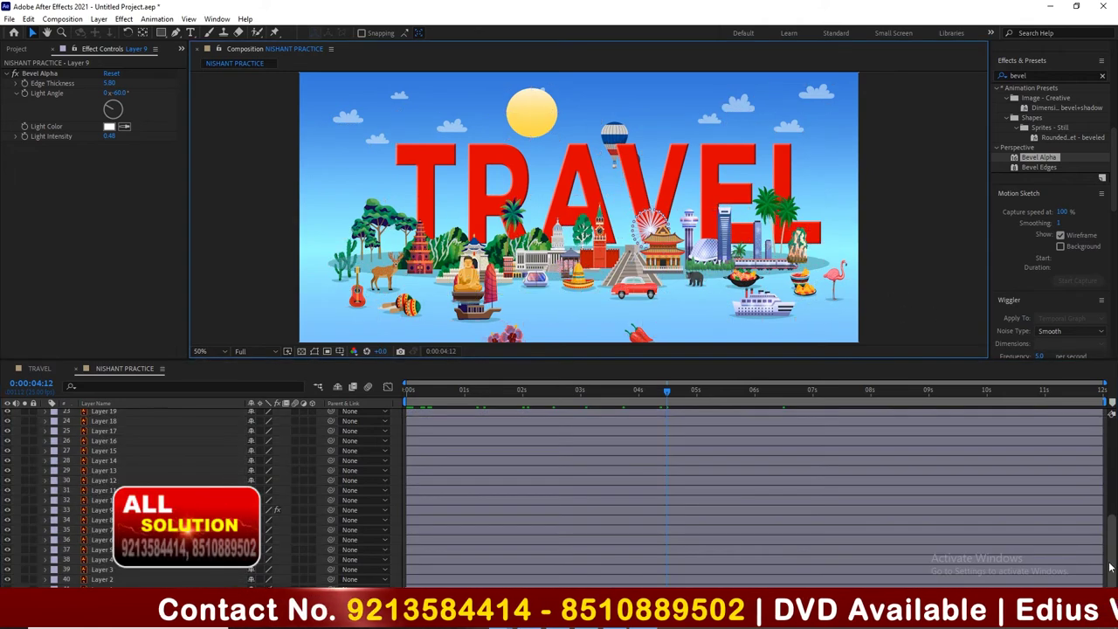
pyautogui.moveTo(1110, 566); pyautogui.dragTo(1113, 446)
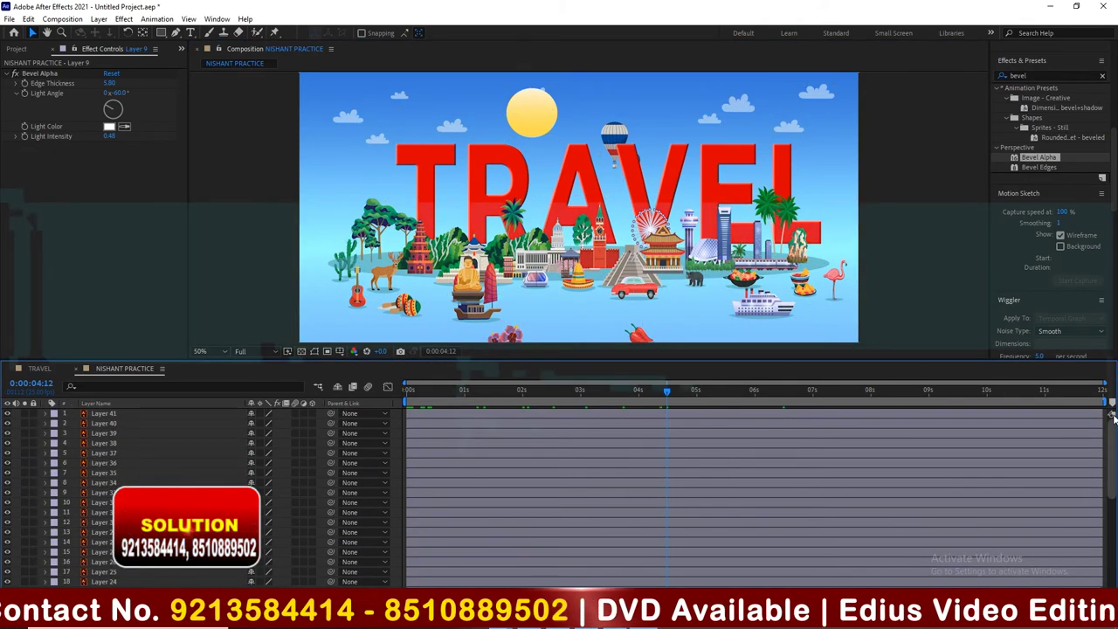
pyautogui.scroll(-5, 597, 424)
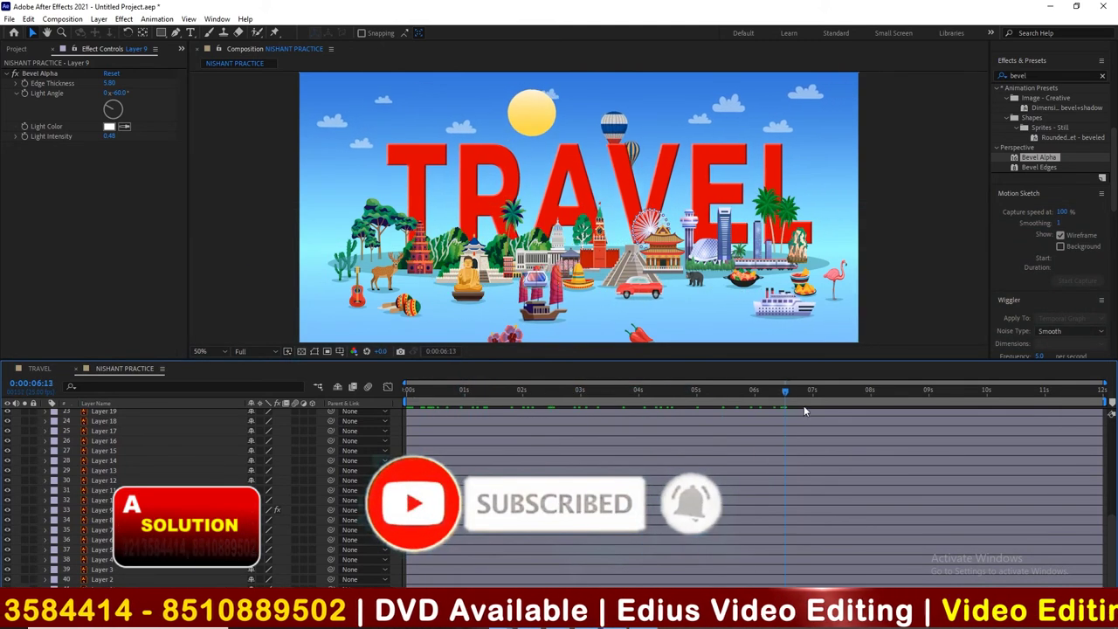
# Step: Scrub and preview the beveled TRAVEL scene to 0:00:05:21, then select the Buddha statue
pyautogui.moveTo(804, 407); pyautogui.dragTo(1033, 407)
pyautogui.moveTo(726, 405); pyautogui.dragTo(407, 407)
pyautogui.press('space')
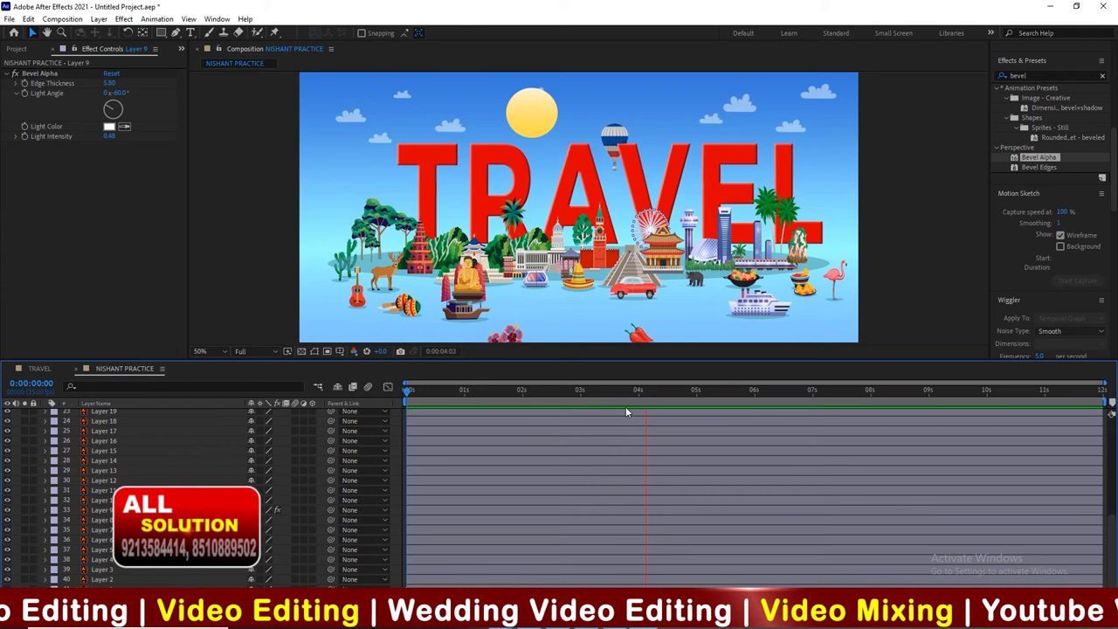
pyautogui.press('space')
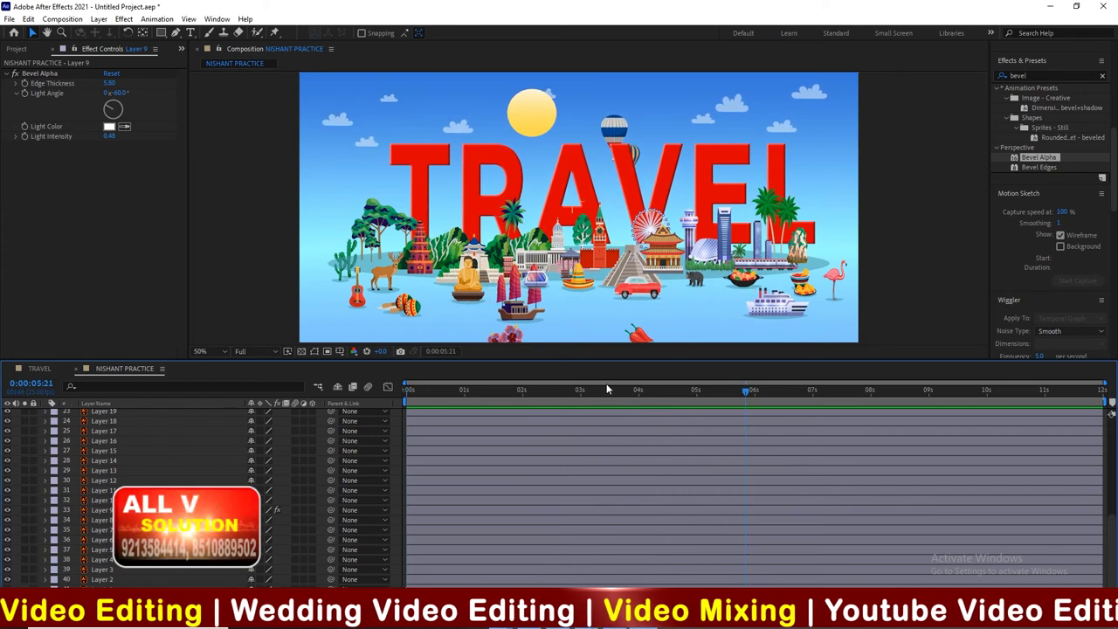
pyautogui.click(469, 278)
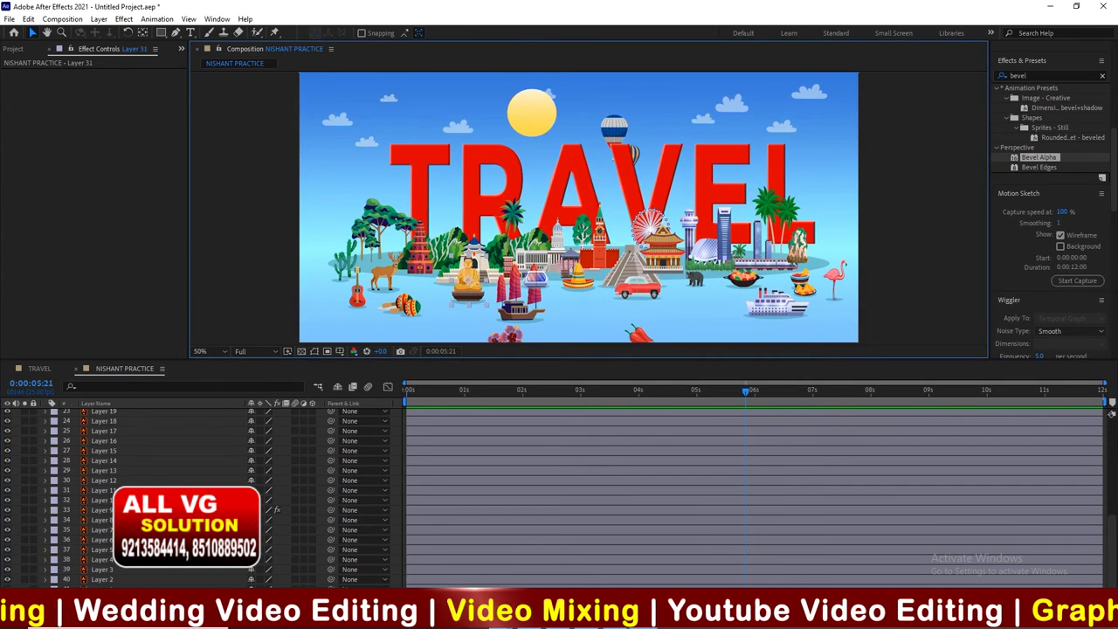
pyautogui.scroll(5, 1085, 432)
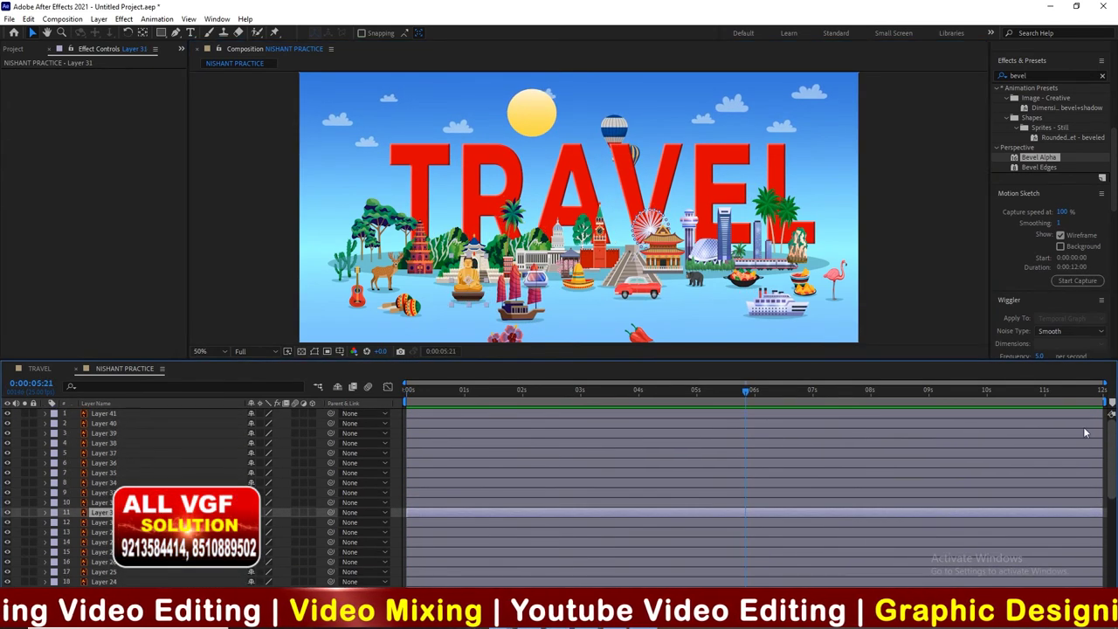
# Step: Keyframe the Buddha statue's Scale so it shrinks to about 67% near the timeline end
pyautogui.click(409, 390)
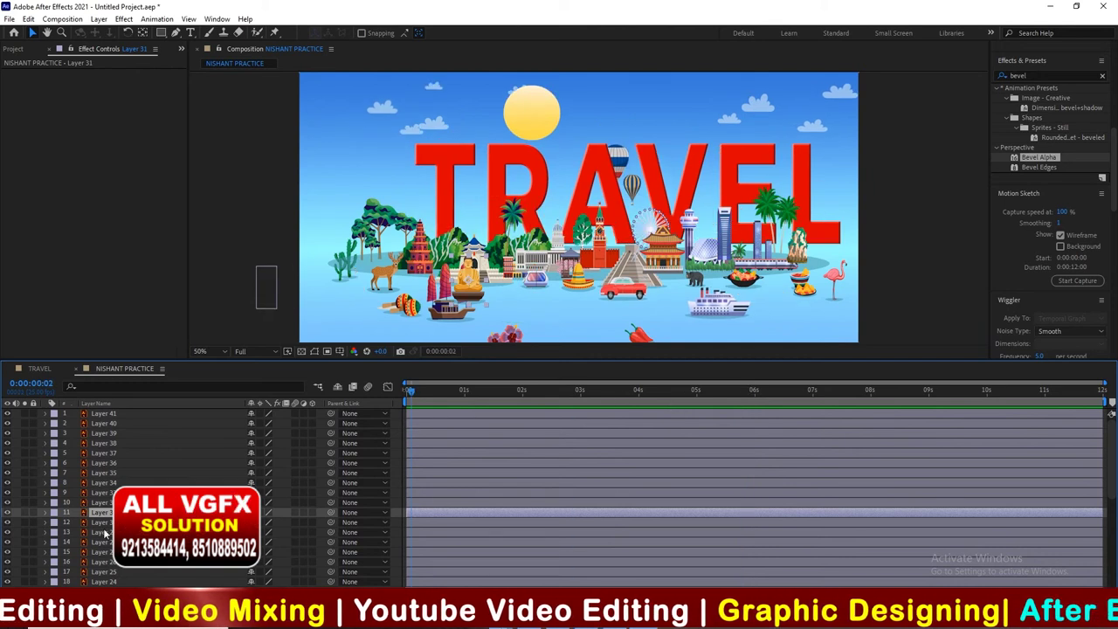
pyautogui.hotkey('alt', 'shift', 's')
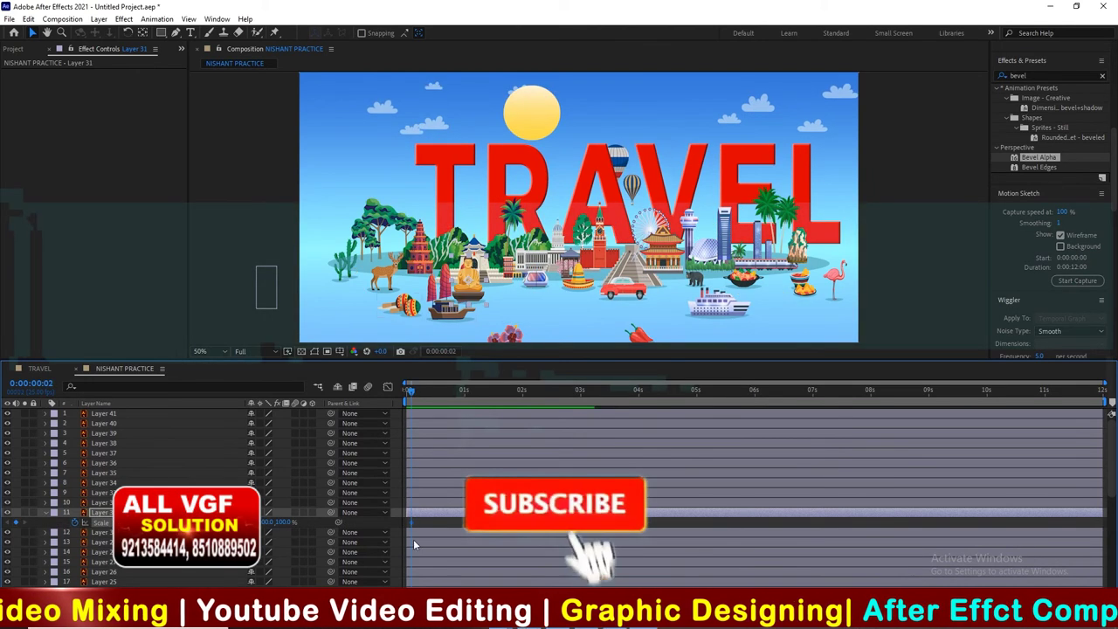
pyautogui.moveTo(411, 521); pyautogui.dragTo(1090, 544)
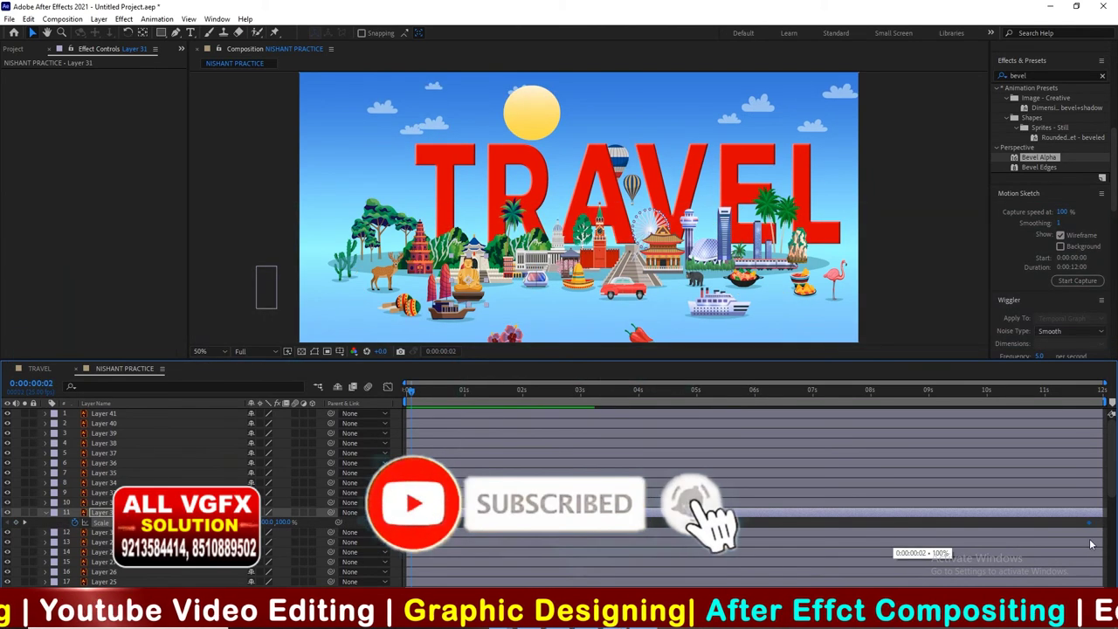
pyautogui.moveTo(270, 521); pyautogui.dragTo(289, 521)
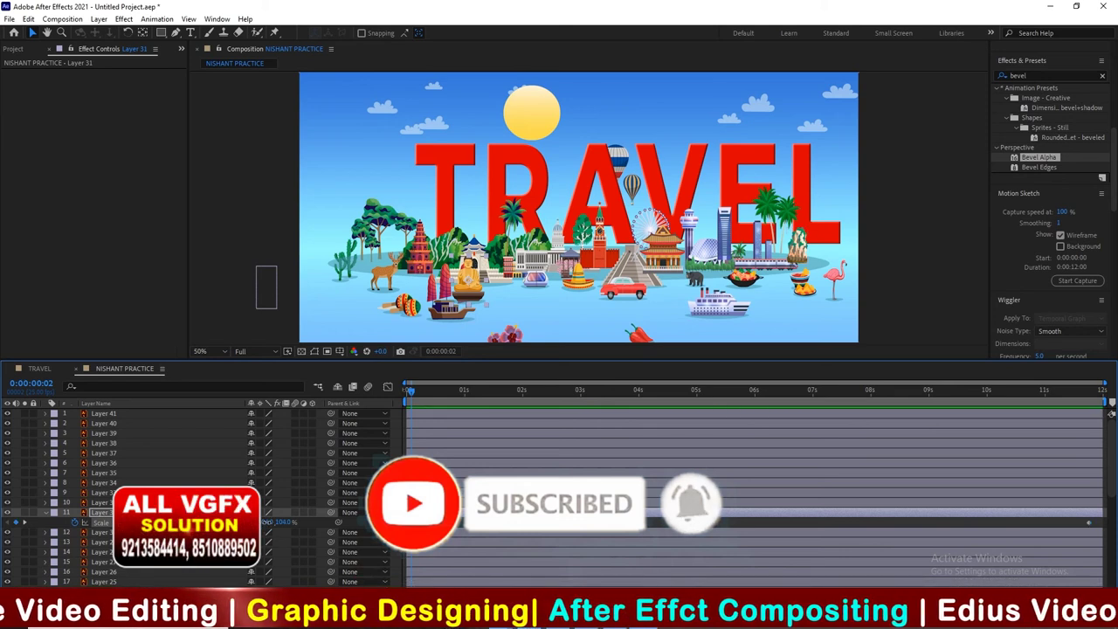
pyautogui.moveTo(288, 521); pyautogui.dragTo(741, 537)
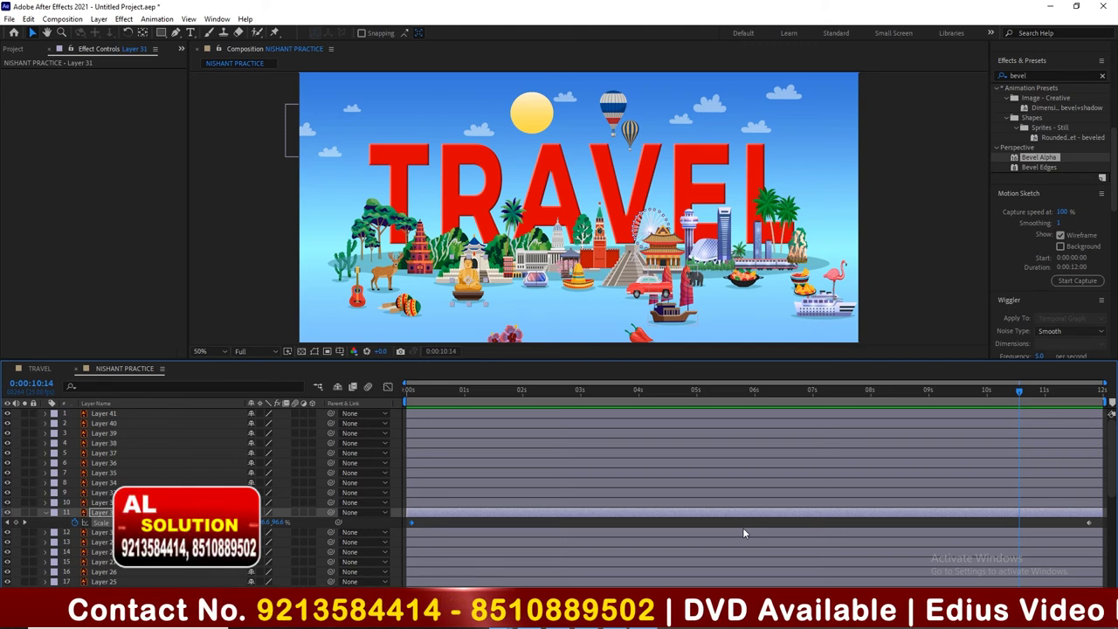
pyautogui.click(275, 353)
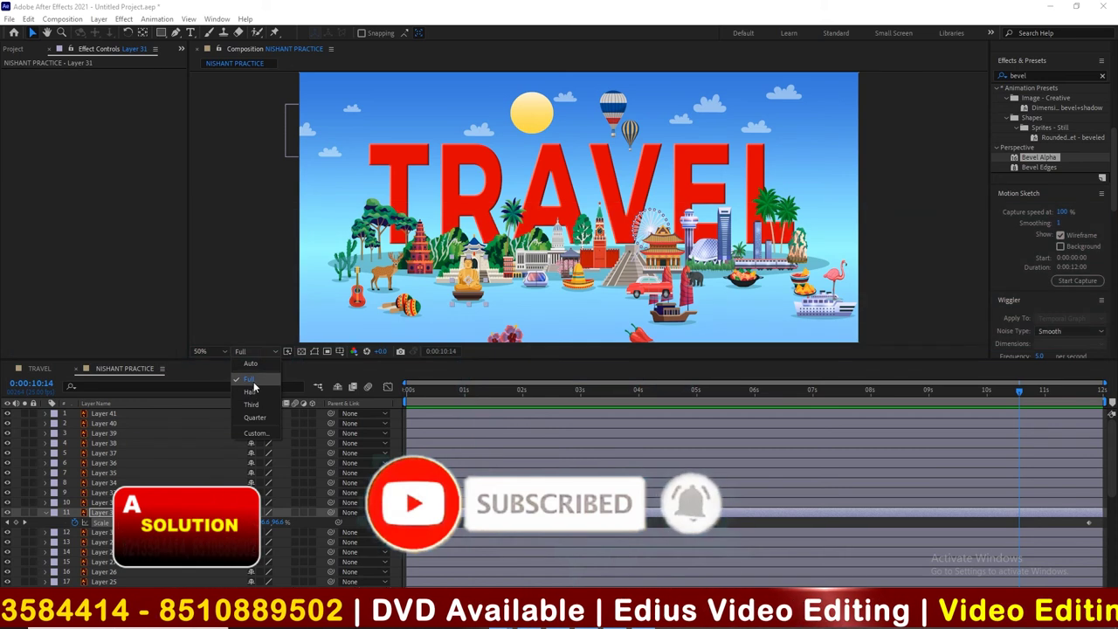
# Step: Set preview resolution to Half, keep the viewer at 50% zoom, and enlarge the viewer area
pyautogui.click(250, 392)
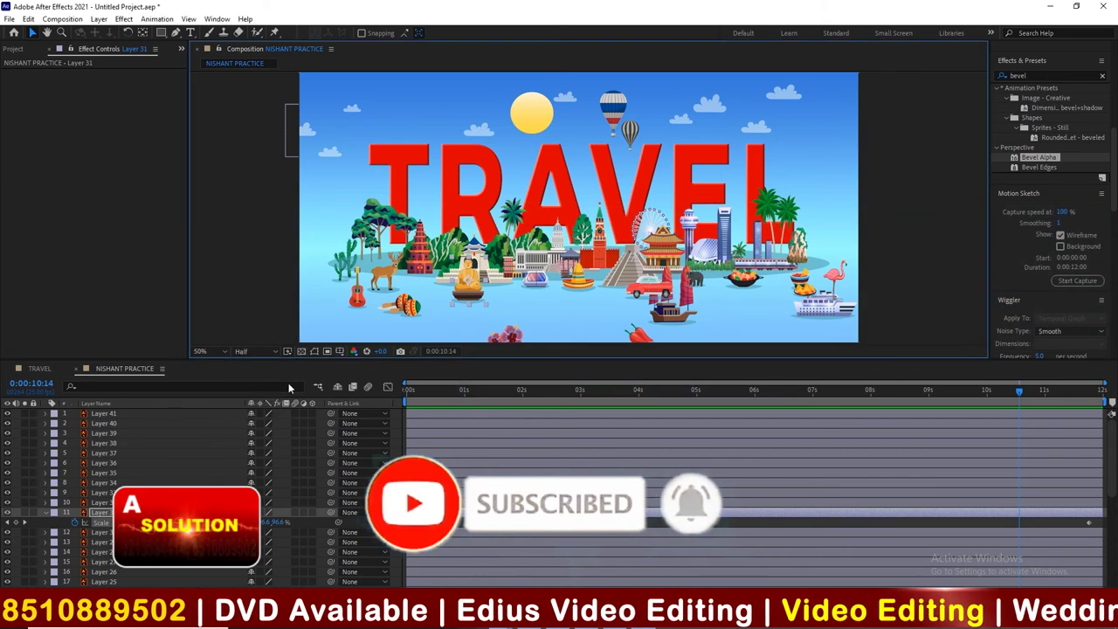
pyautogui.press(',')
pyautogui.press(',')
pyautogui.press('.')
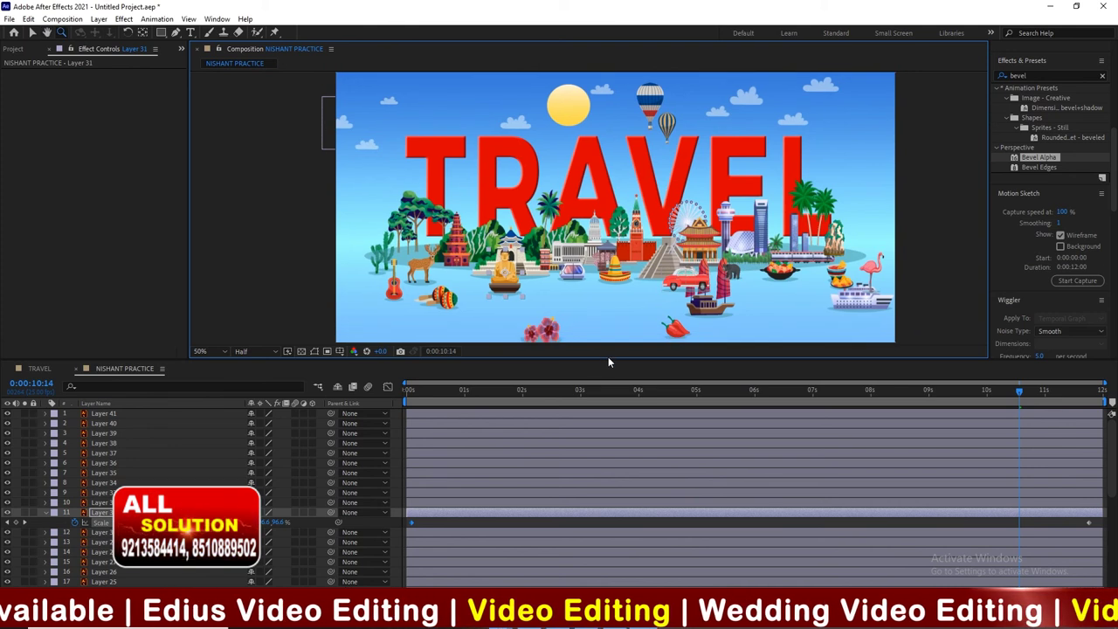
pyautogui.moveTo(609, 358); pyautogui.dragTo(609, 388)
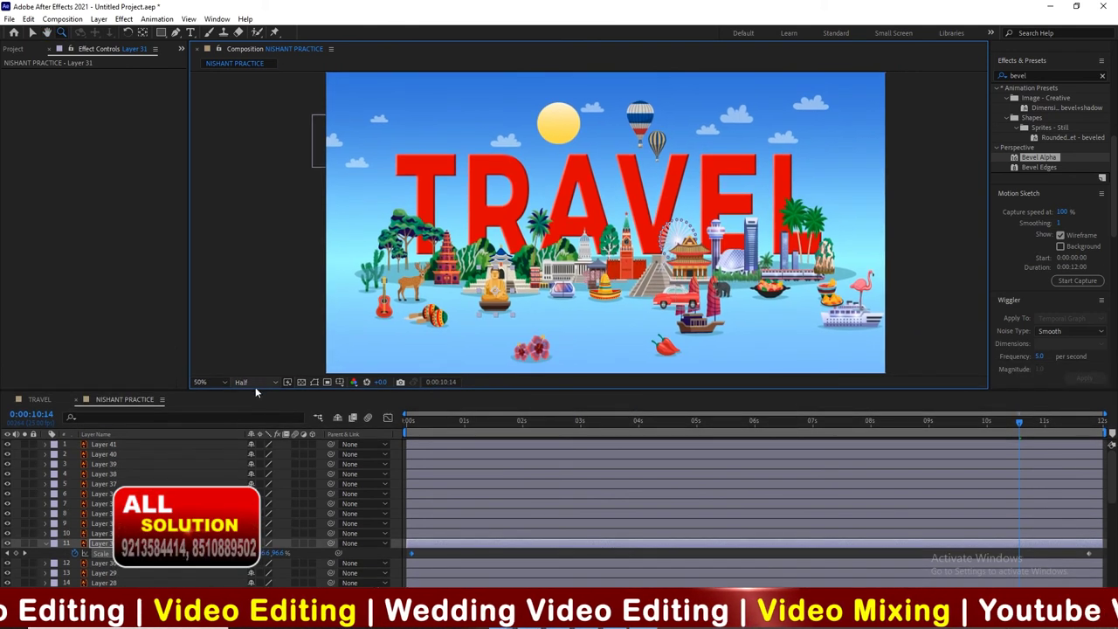
# Step: Switch the preview resolution to Full and take a snapshot of the frame
pyautogui.click(261, 384)
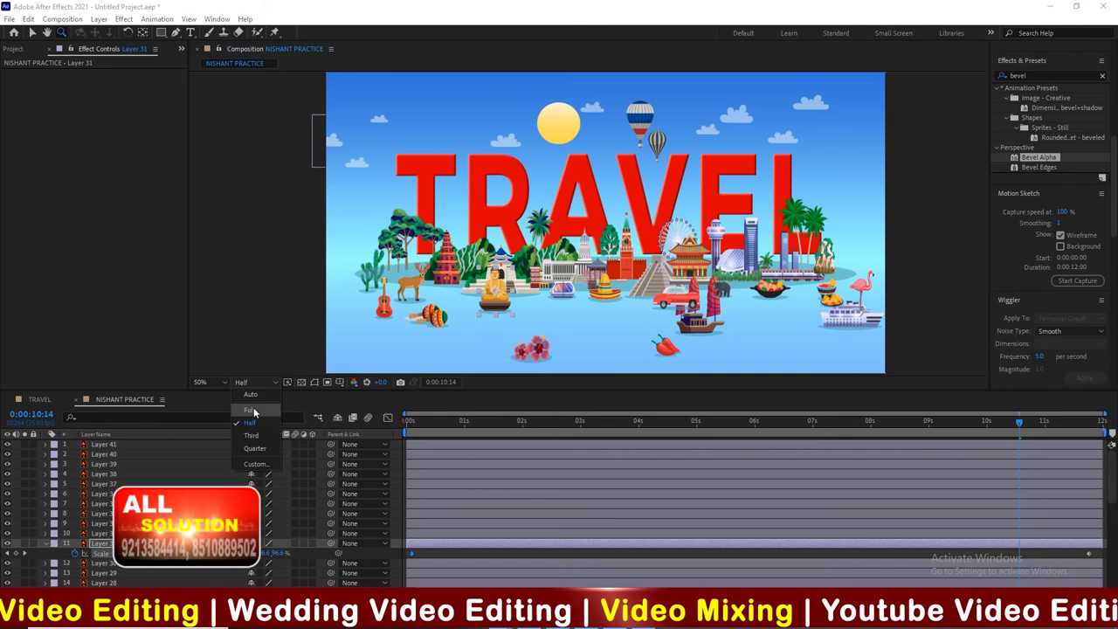
pyautogui.click(251, 409)
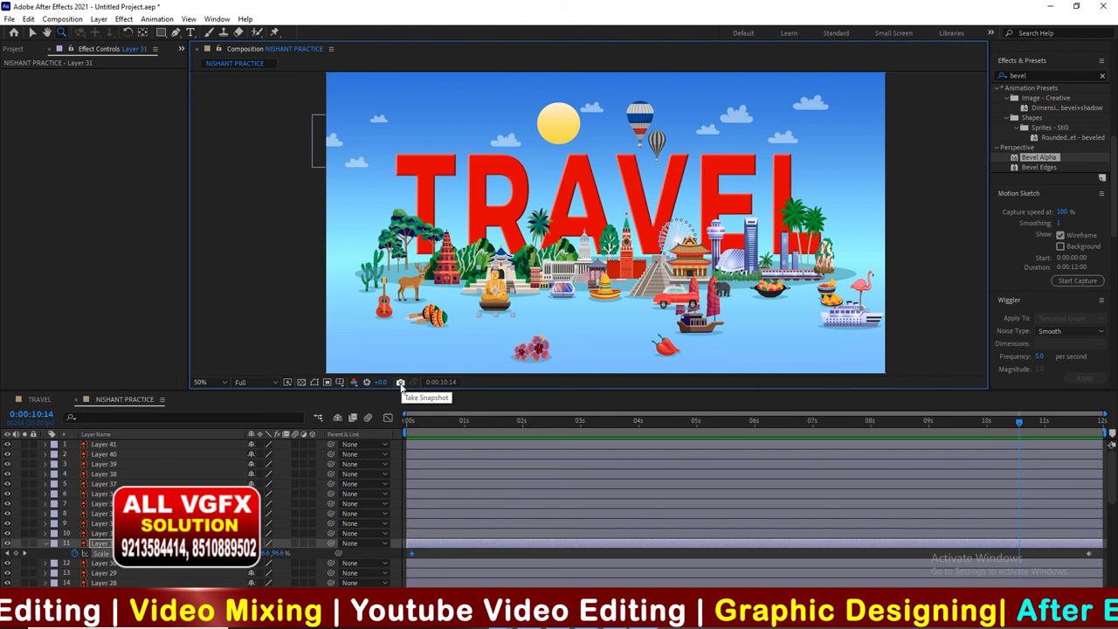
pyautogui.click(401, 384)
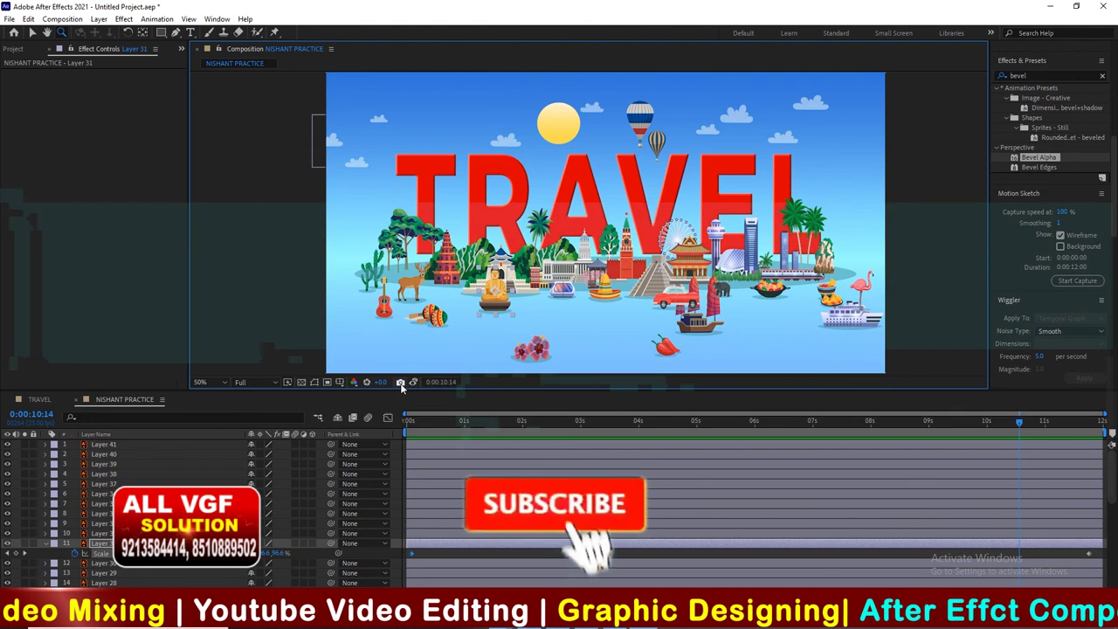
pyautogui.click(400, 385)
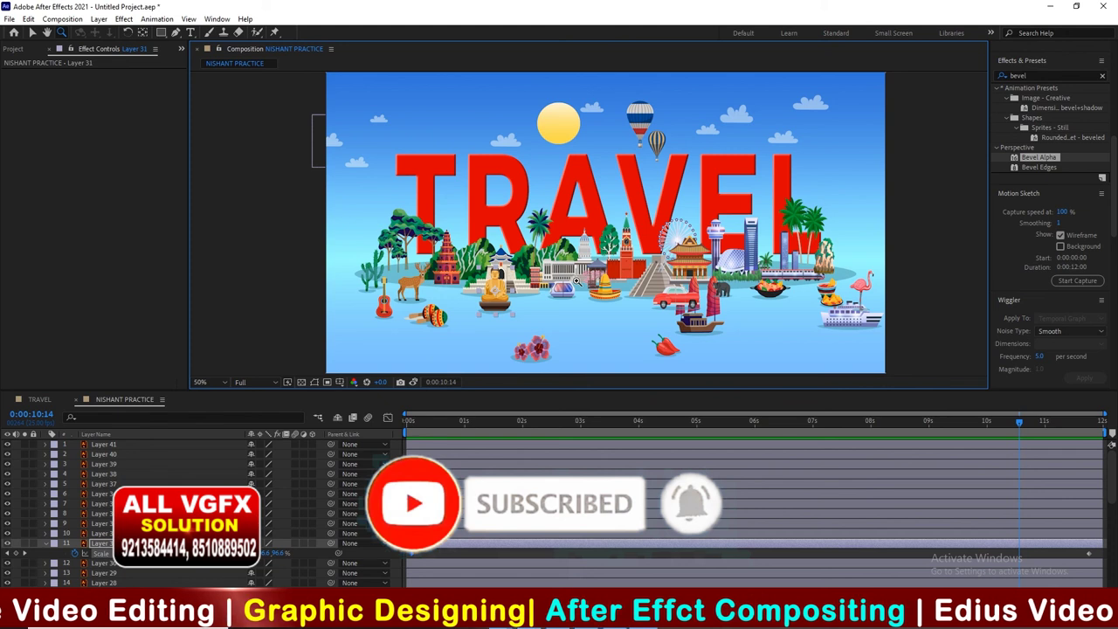